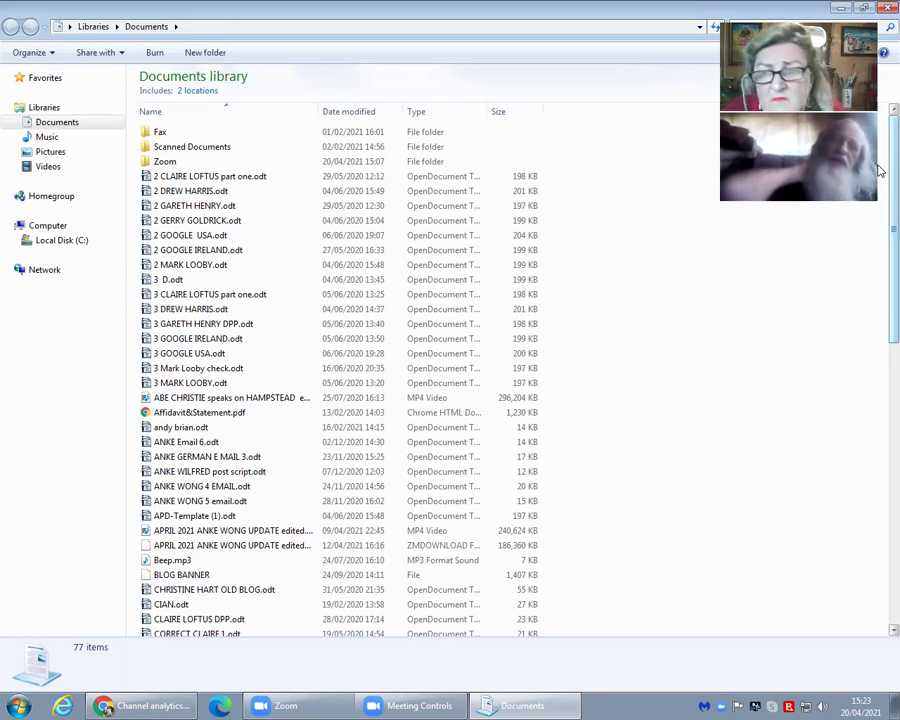
# Look through the full file list of the Documents library for the letters sent to Google
pyautogui.scroll(-1, 879, 171)
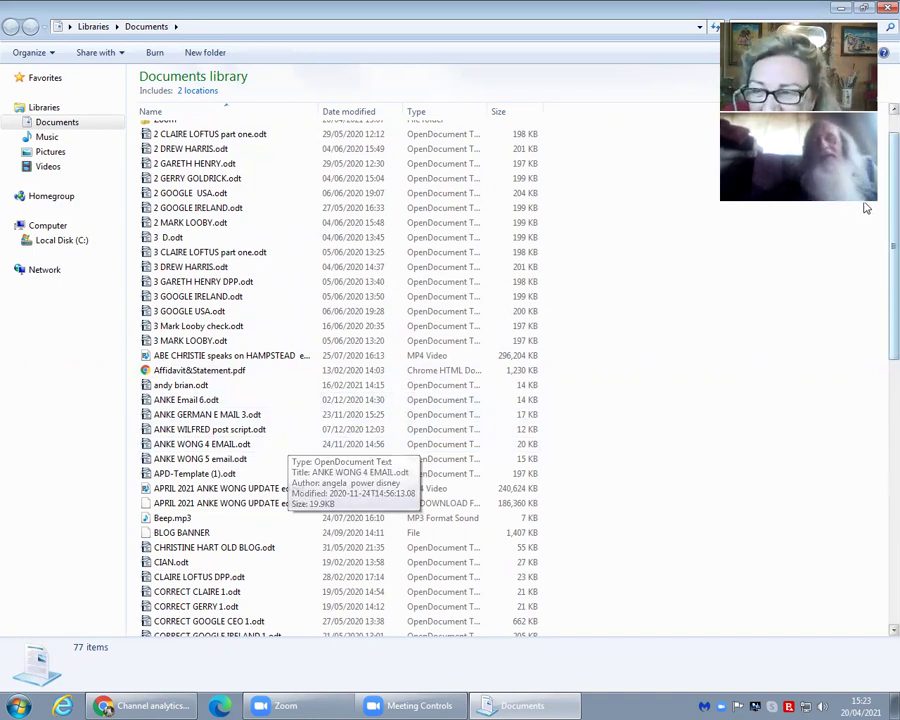
pyautogui.moveTo(879, 189); pyautogui.dragTo(879, 495)
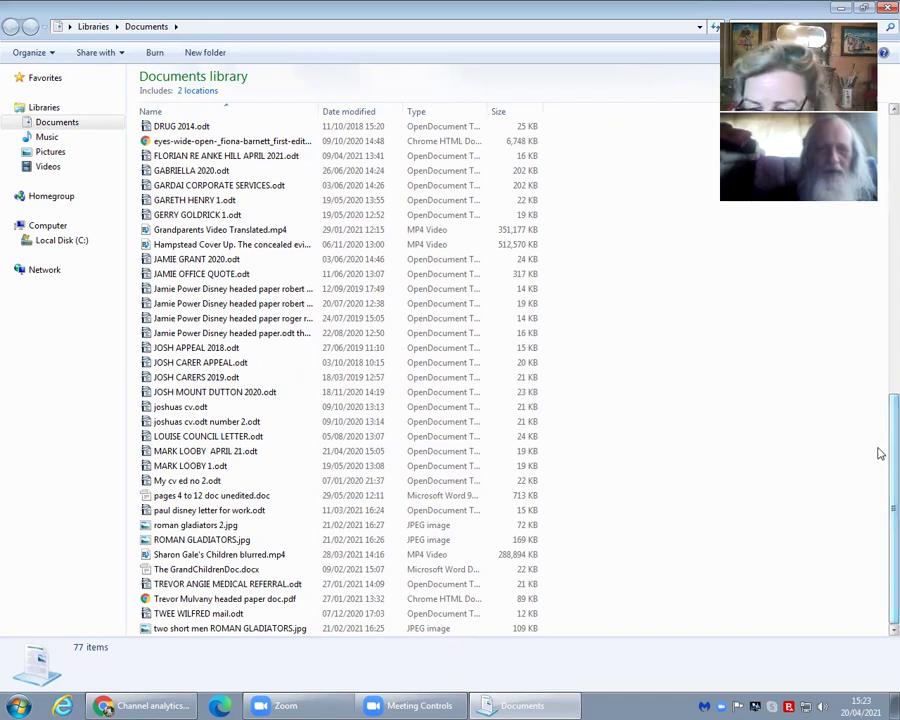
pyautogui.scroll(1, 876, 500)
pyautogui.scroll(1, 880, 475)
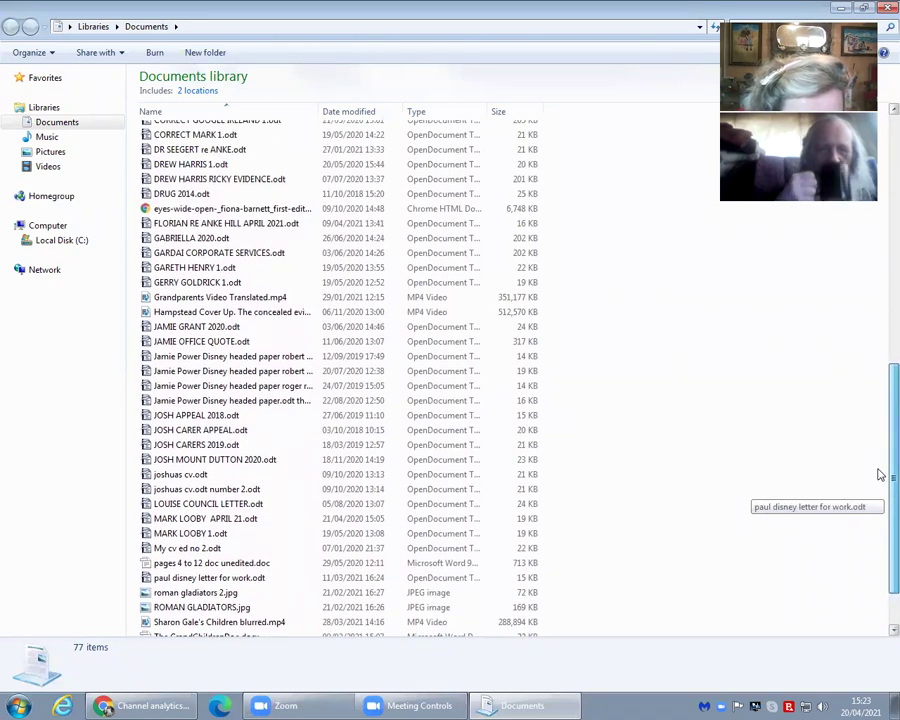
pyautogui.scroll(1, 880, 472)
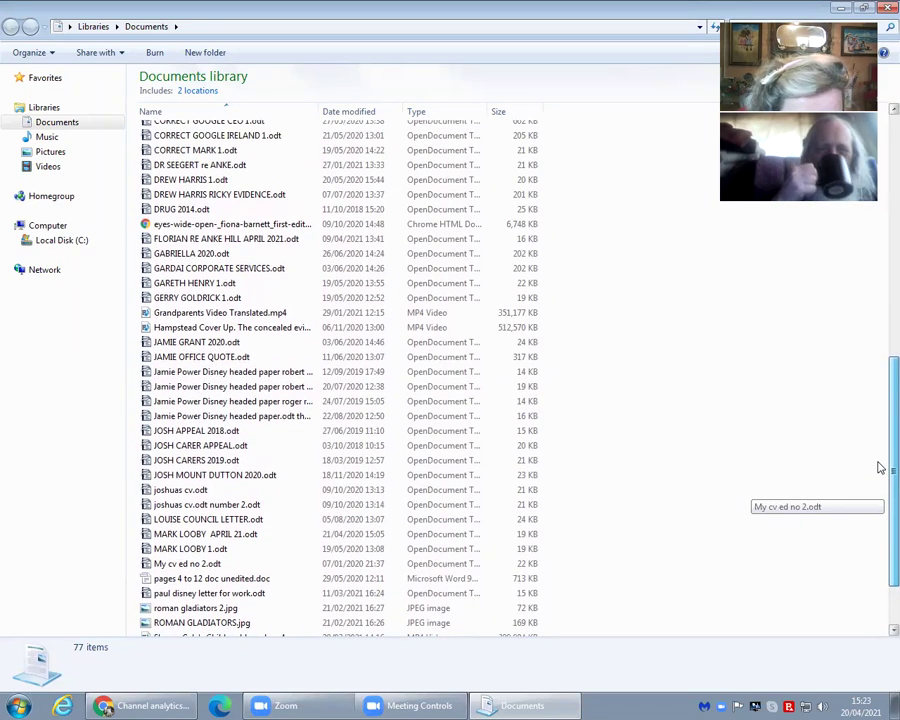
pyautogui.scroll(1, 879, 462)
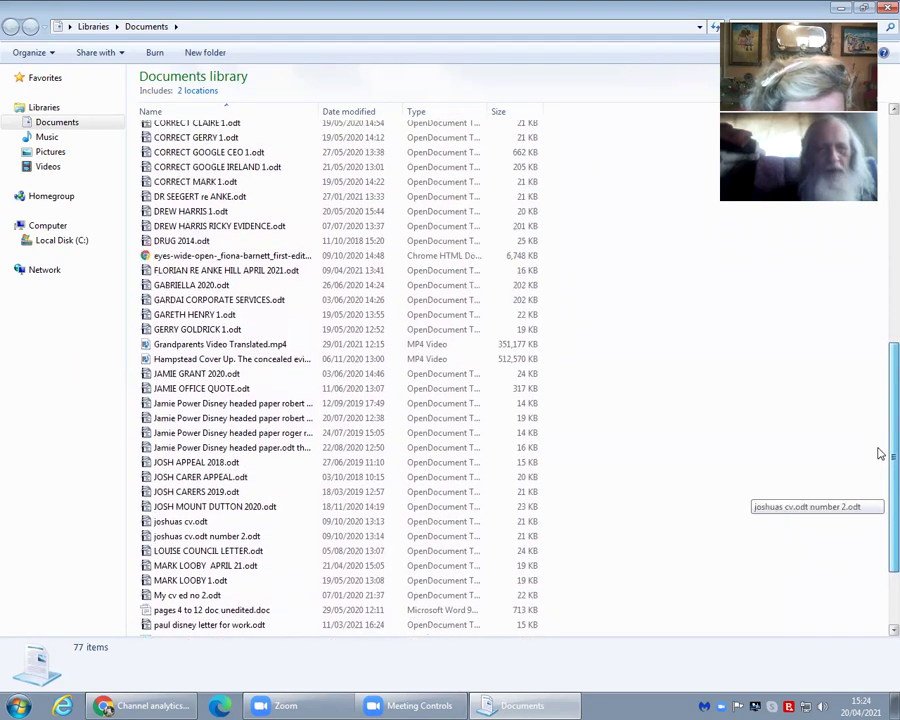
pyautogui.scroll(2, 879, 447)
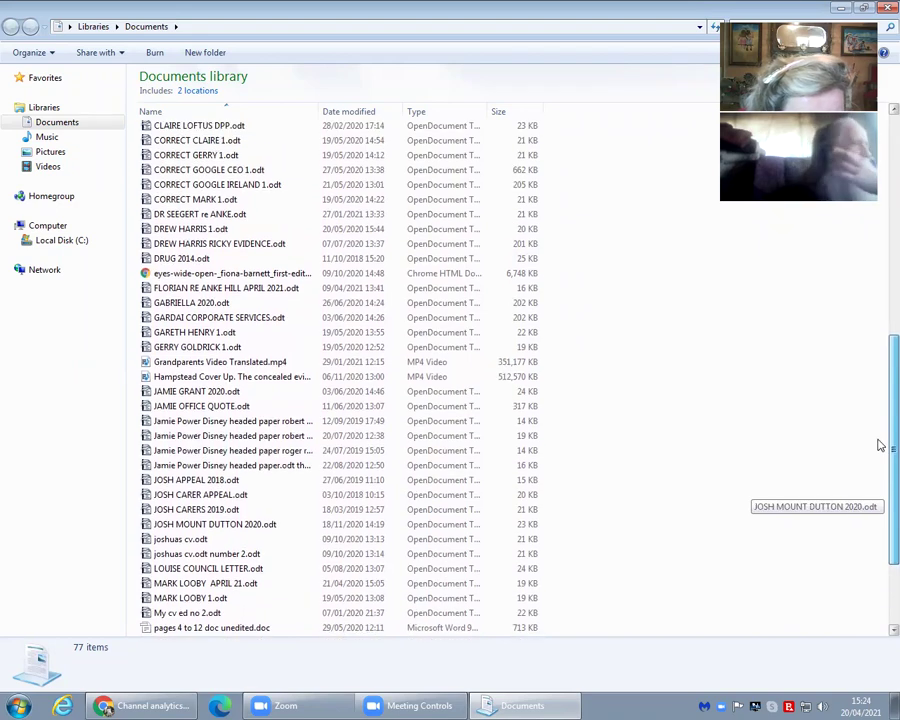
pyautogui.scroll(2, 879, 441)
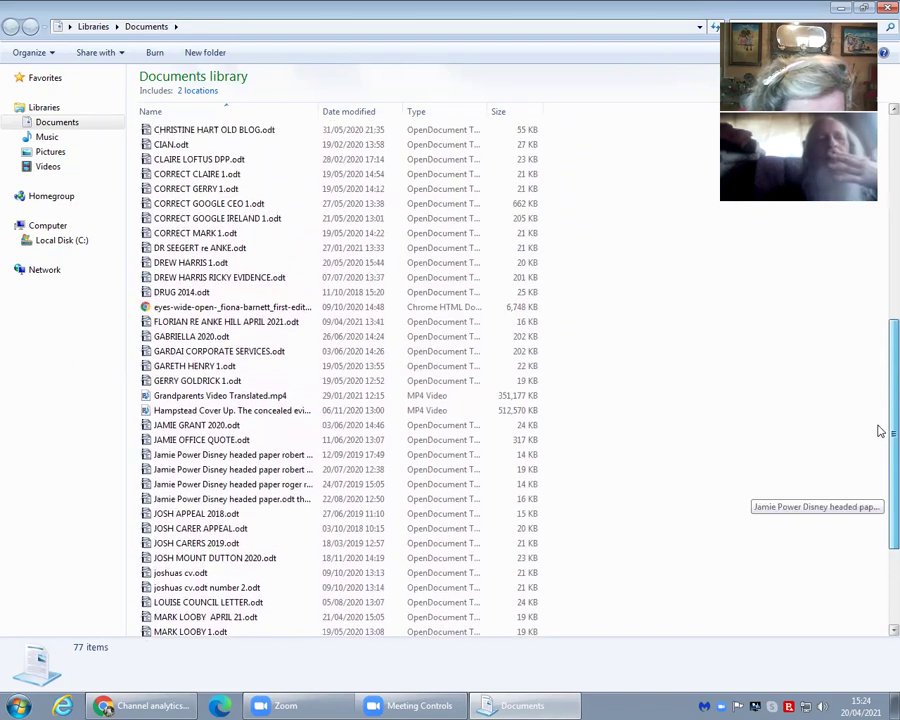
pyautogui.scroll(3, 879, 410)
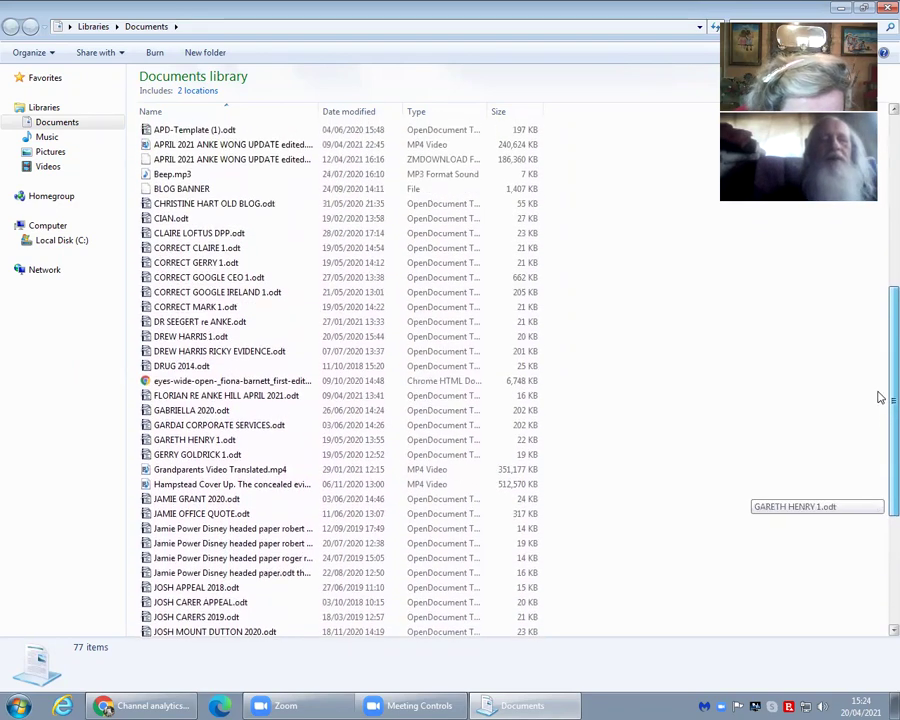
pyautogui.scroll(3, 879, 390)
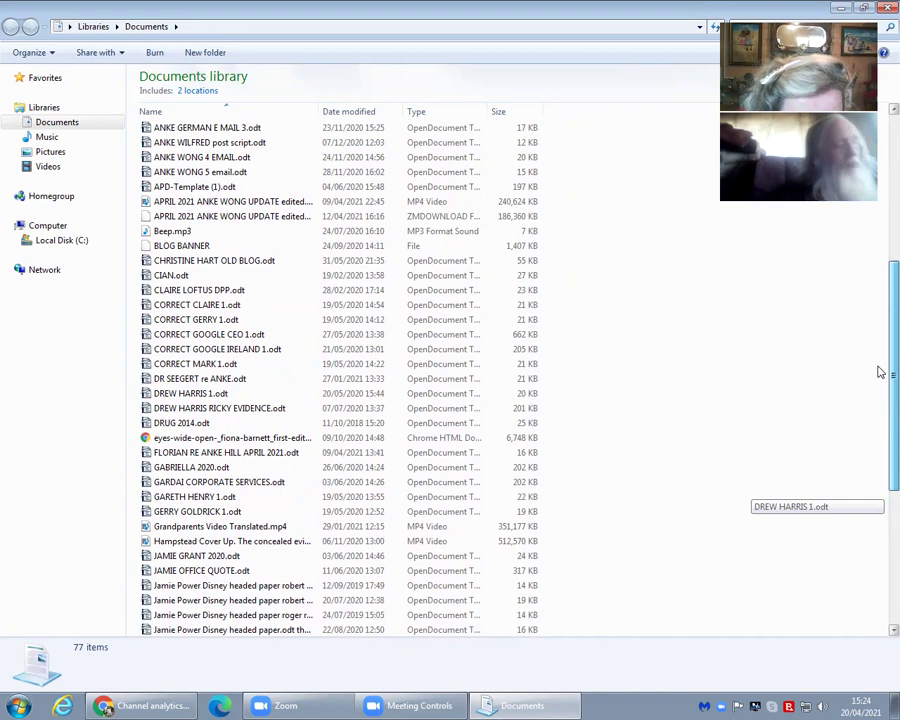
pyautogui.scroll(1, 879, 365)
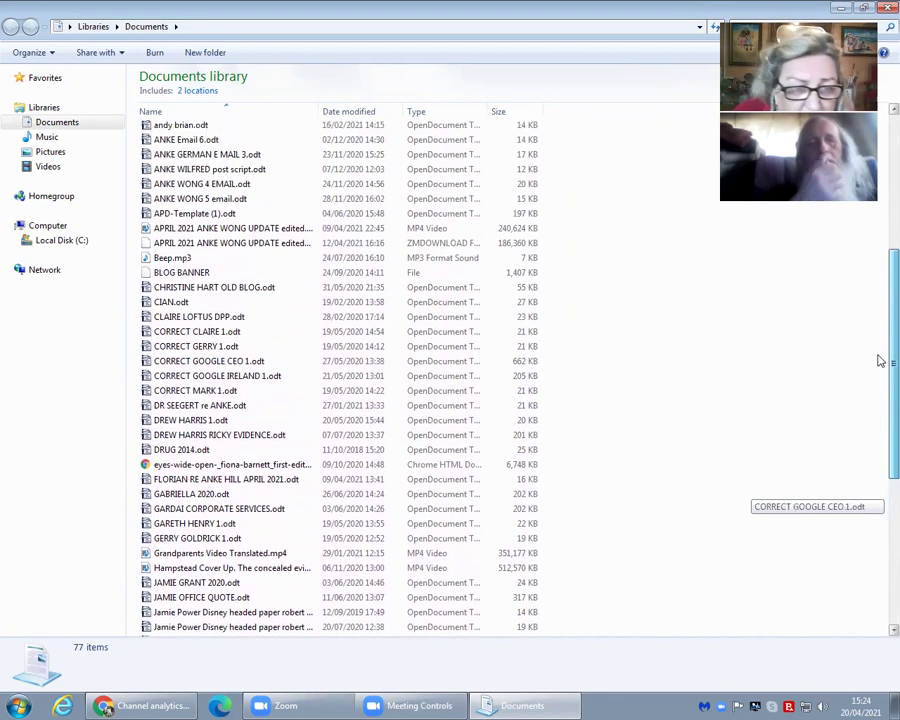
pyautogui.scroll(-8, 878, 383)
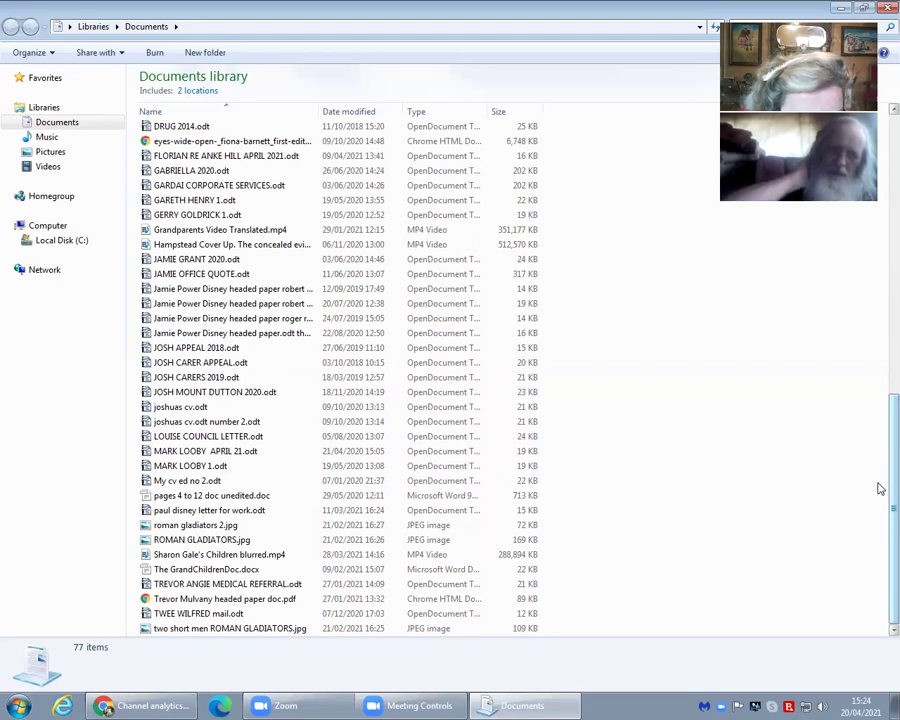
pyautogui.scroll(6, 878, 466)
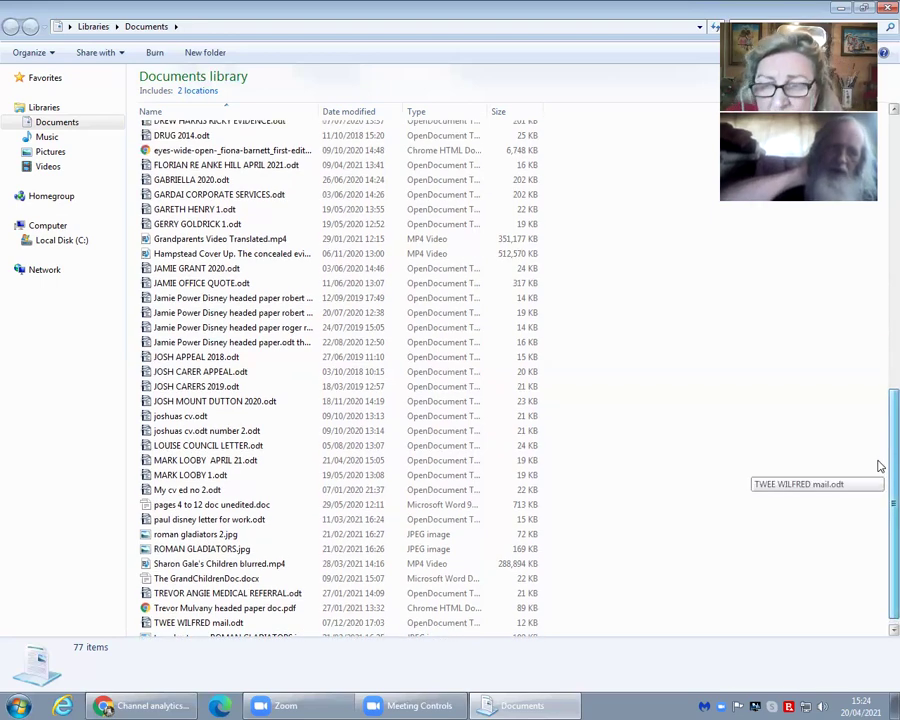
pyautogui.moveTo(878, 337); pyautogui.dragTo(880, 185)
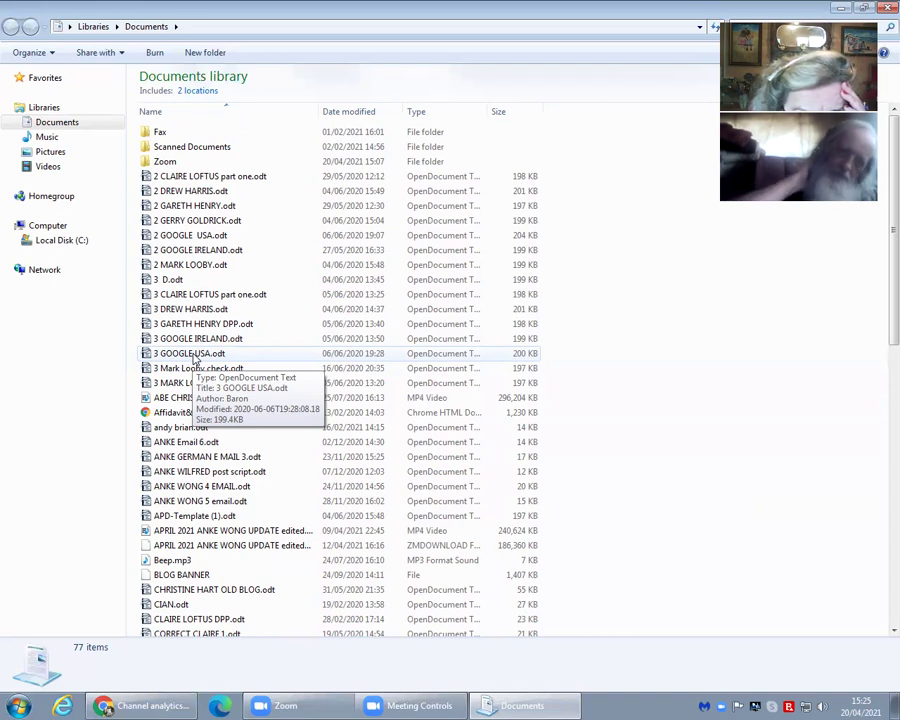
# Open the letter 3 GOOGLE USA.odt, view its contents and close the document again
pyautogui.click(193, 355)
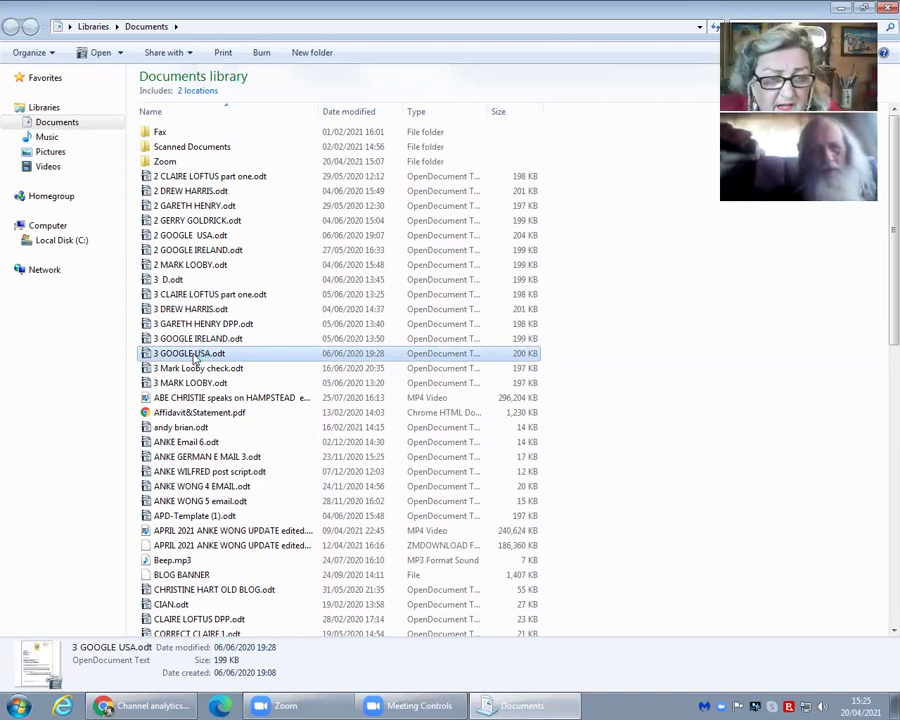
pyautogui.doubleClick(195, 358)
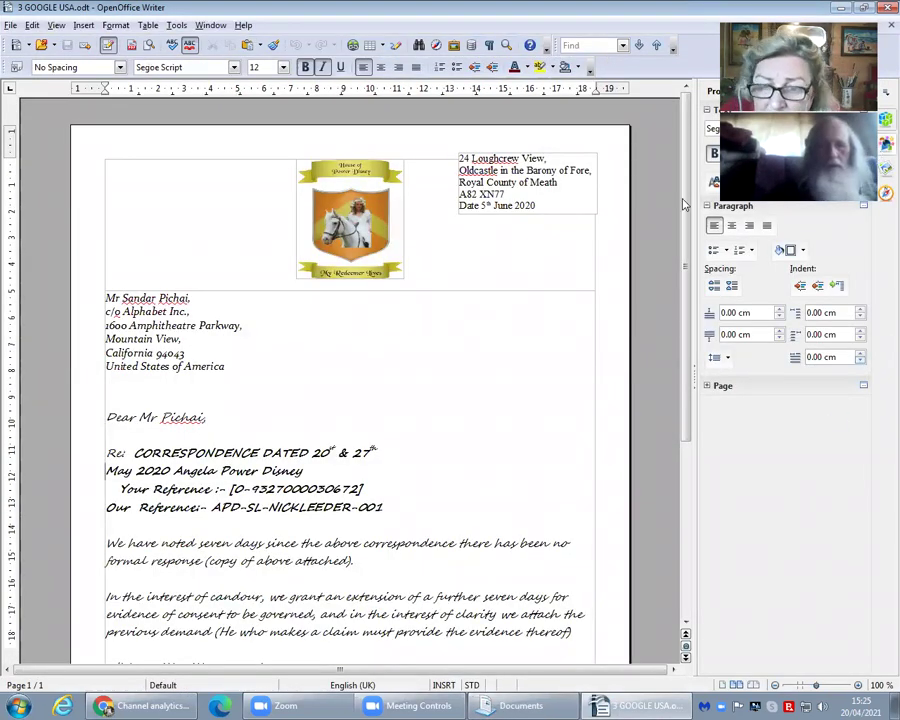
pyautogui.moveTo(688, 201); pyautogui.dragTo(687, 140)
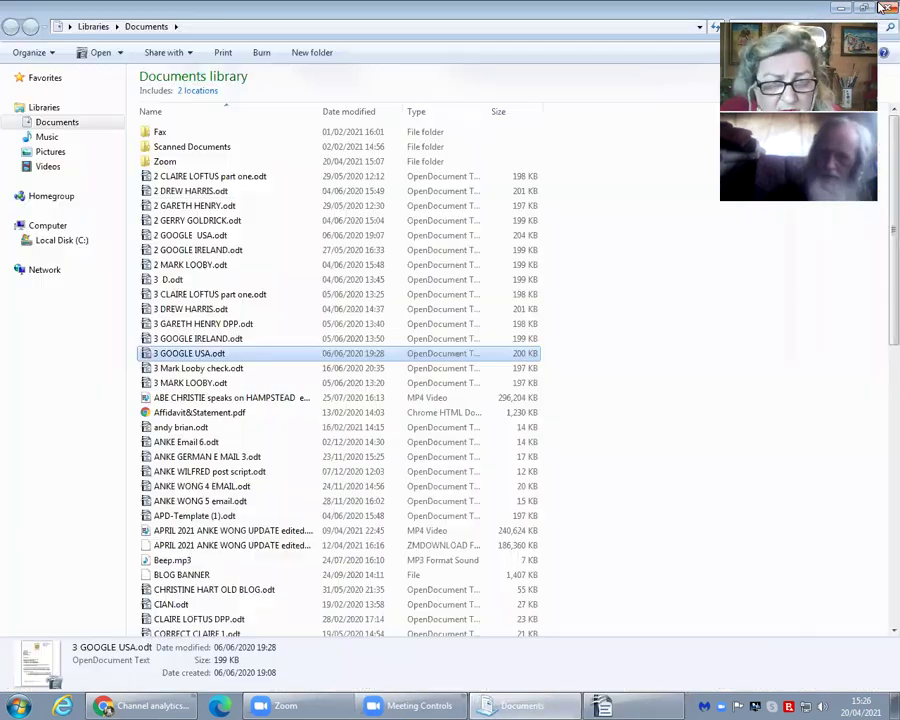
pyautogui.click(881, 8)
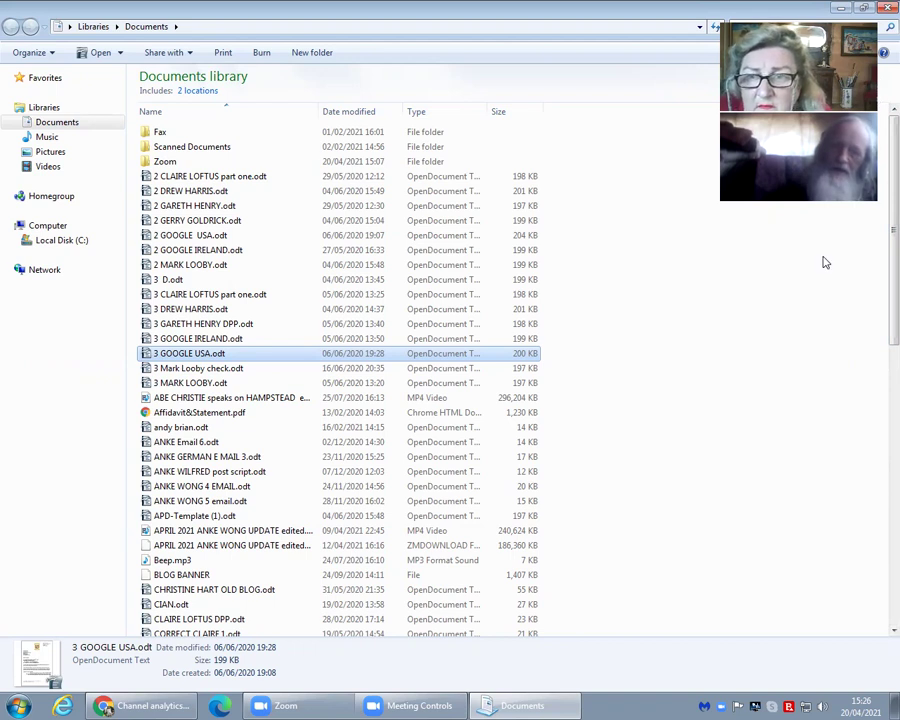
# Minimise the Documents window, switch to Chrome and open a new browser tab
pyautogui.moveTo(760, 180); pyautogui.dragTo(692, 304)
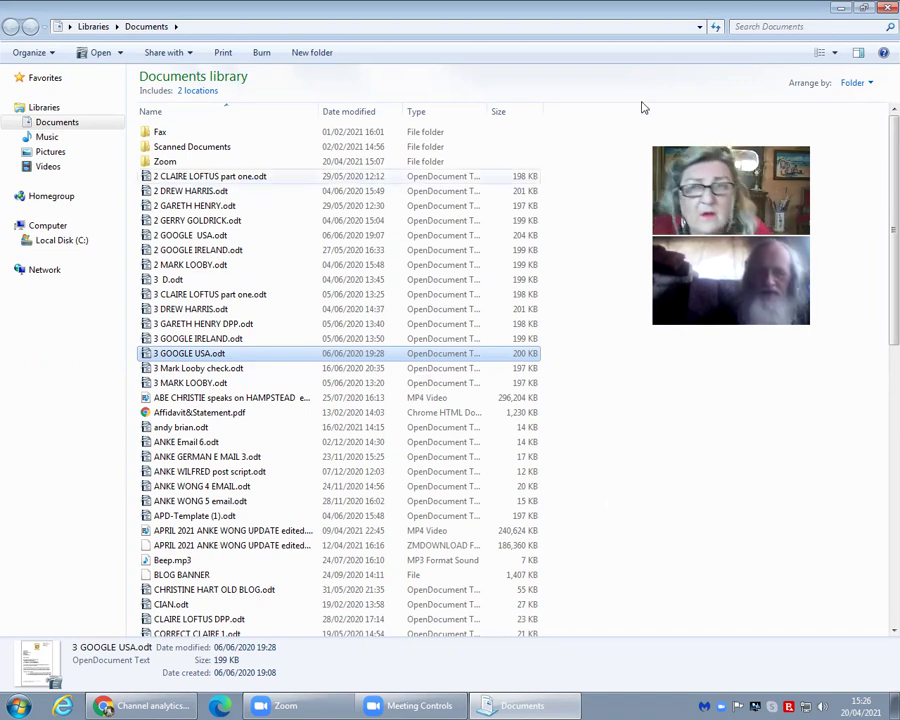
pyautogui.click(843, 7)
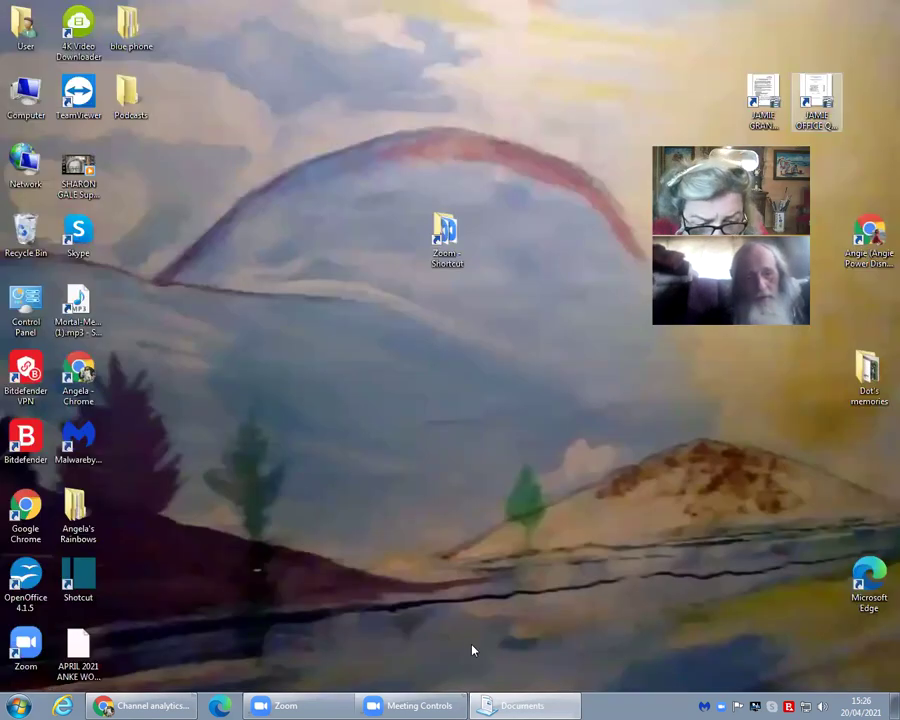
pyautogui.click(157, 705)
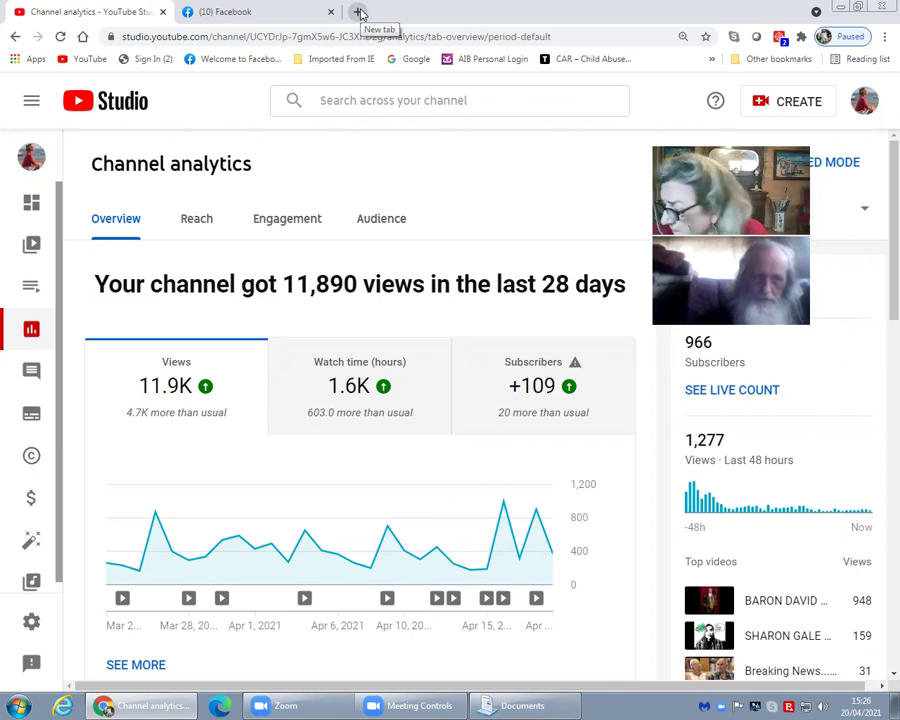
pyautogui.click(359, 12)
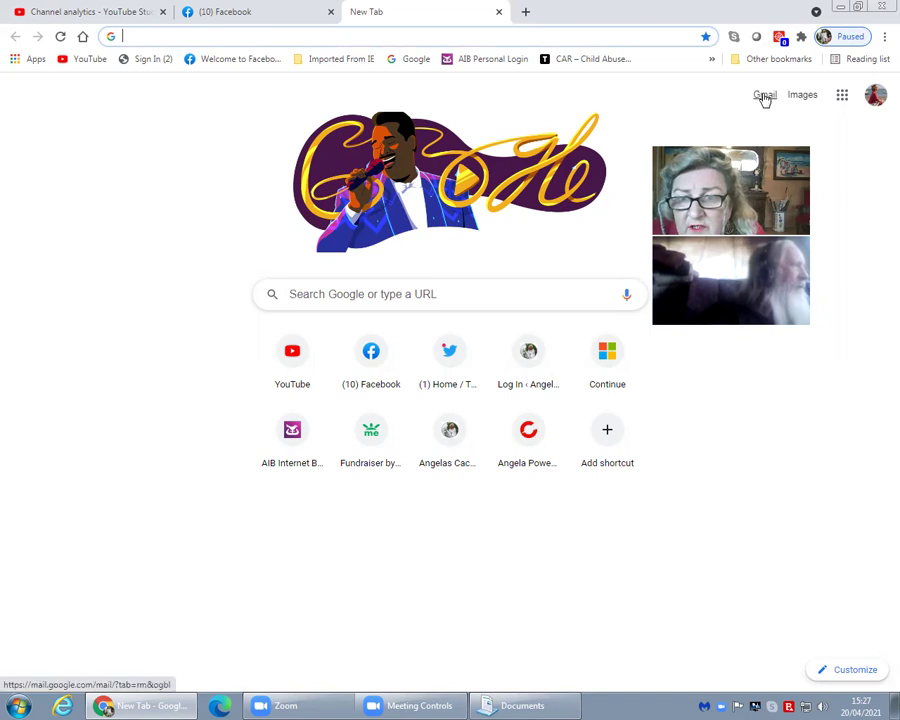
# Sign in to the signed-out second Google account with its saved account password and decline the request to confirm account settings
pyautogui.click(876, 97)
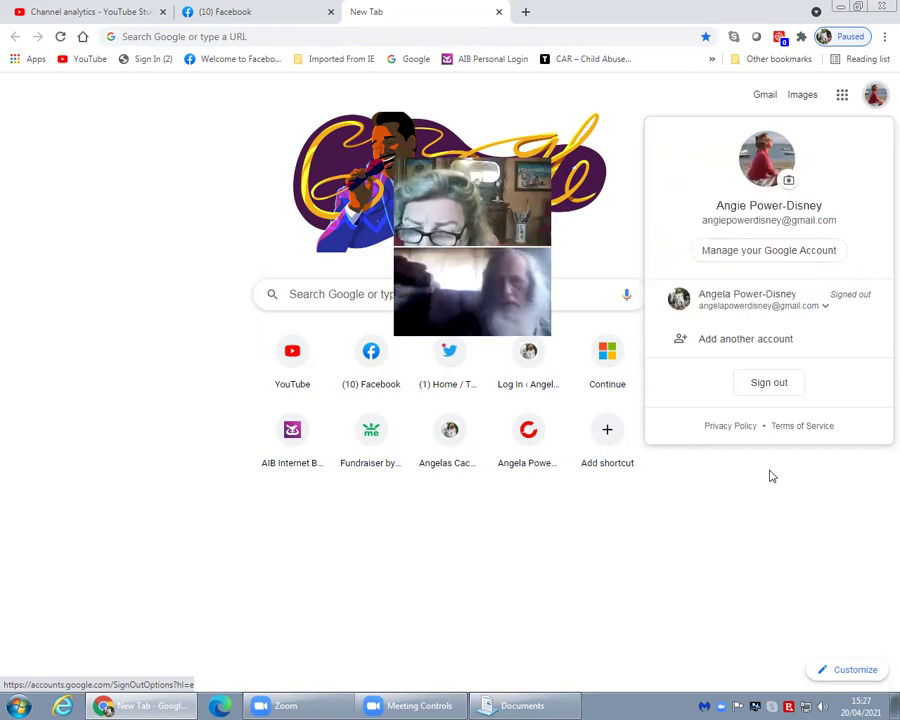
pyautogui.click(757, 306)
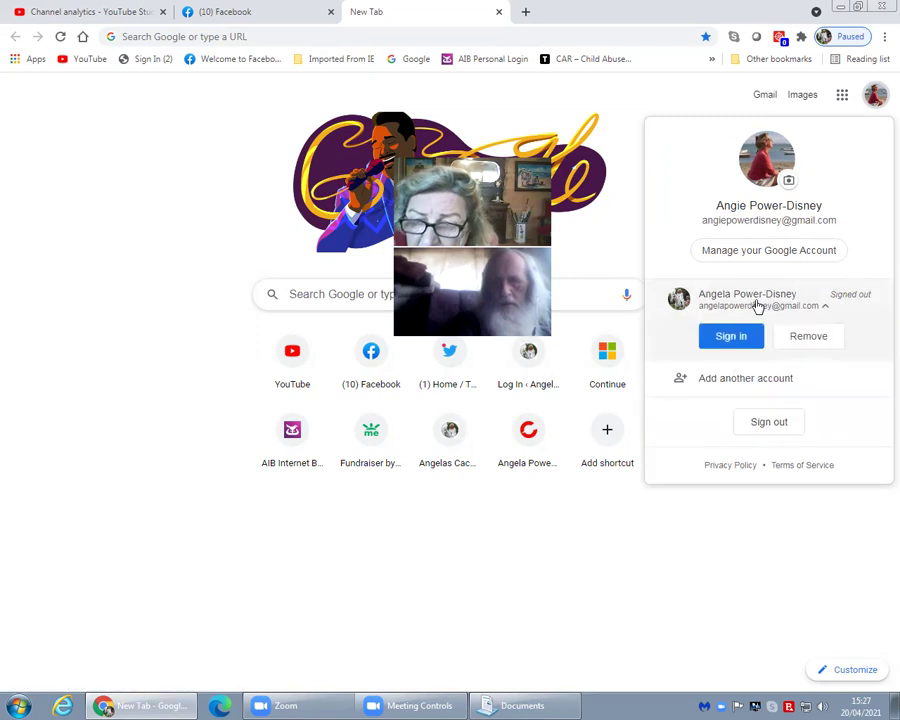
pyautogui.click(724, 346)
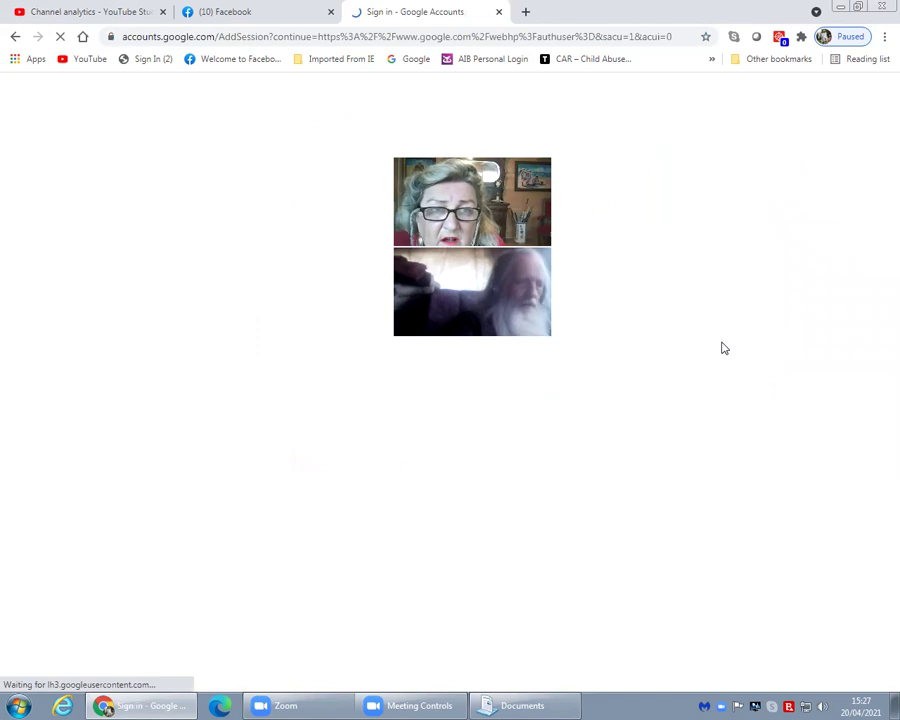
pyautogui.moveTo(563, 293); pyautogui.dragTo(878, 217)
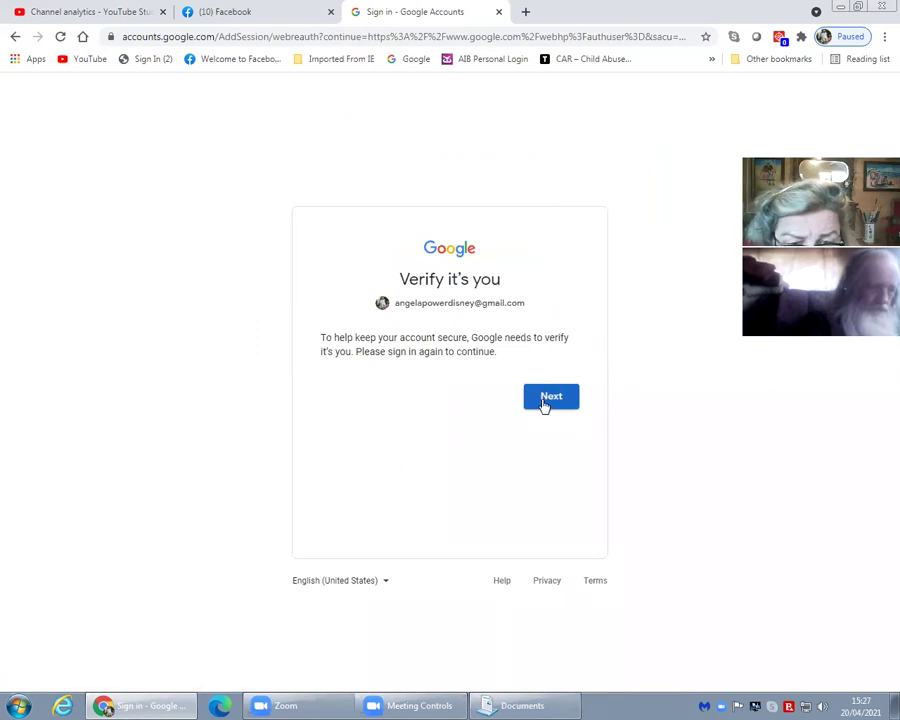
pyautogui.click(545, 400)
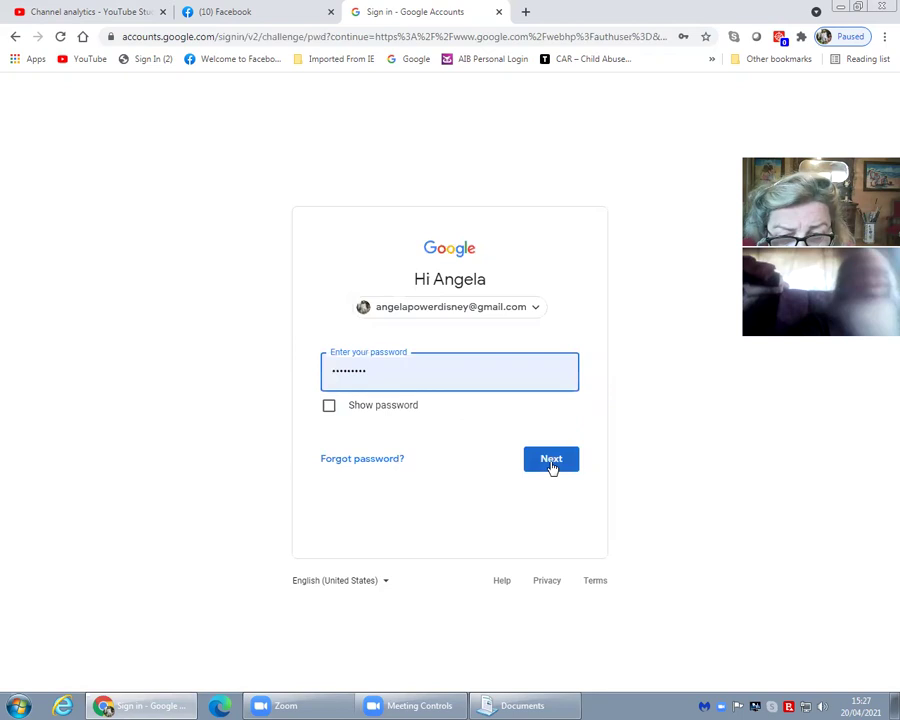
pyautogui.click(550, 460)
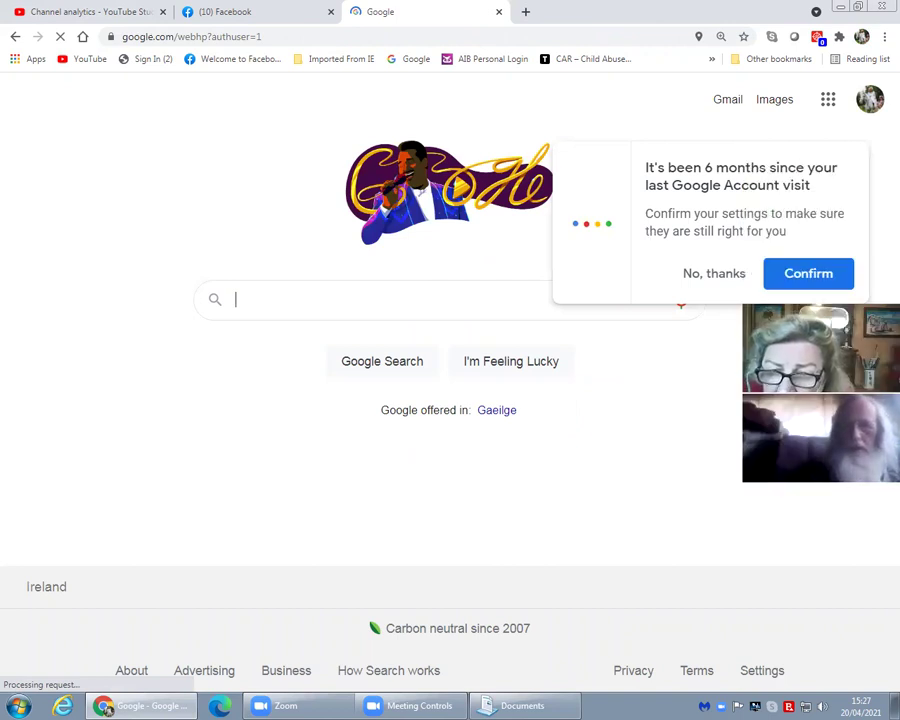
pyautogui.click(713, 274)
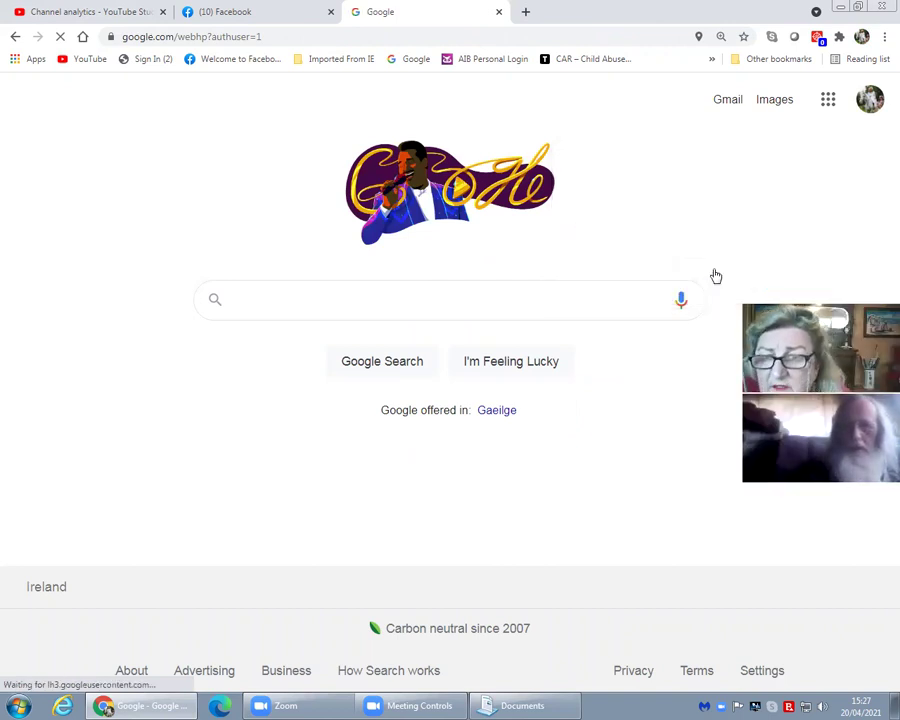
# Open Gmail, search for "youtube legal" using the suggested YouTube legal support address, and limit the results to mail from that sender
pyautogui.click(728, 101)
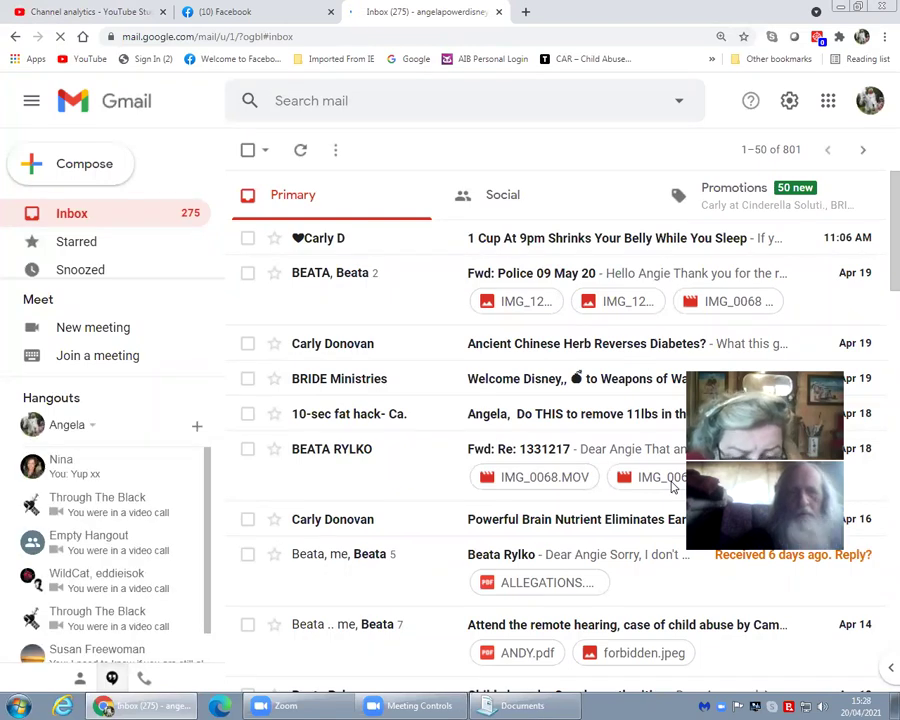
pyautogui.click(450, 100)
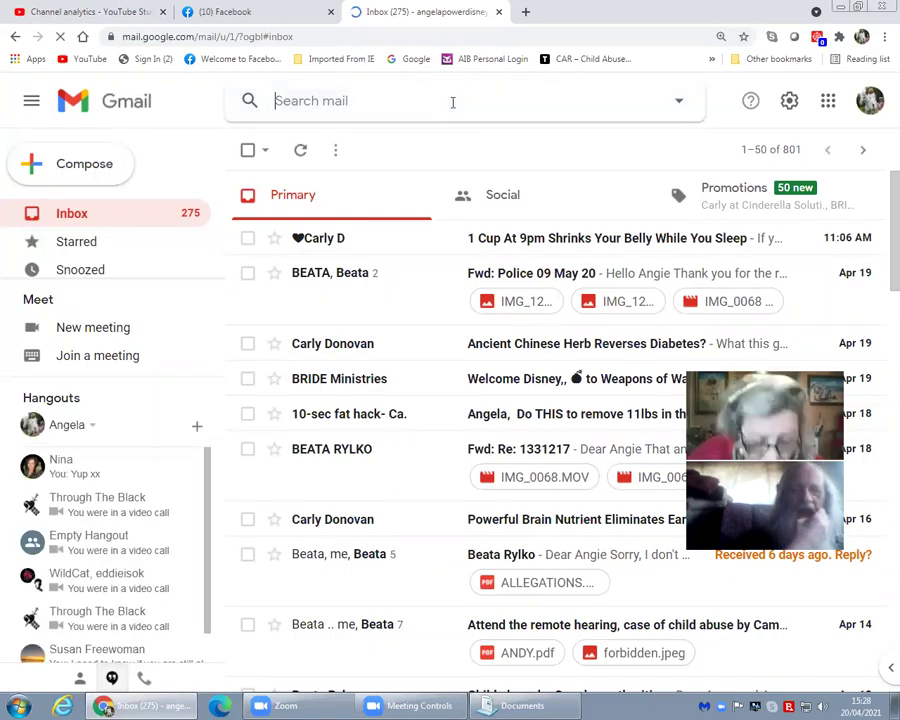
pyautogui.write('youtuib')
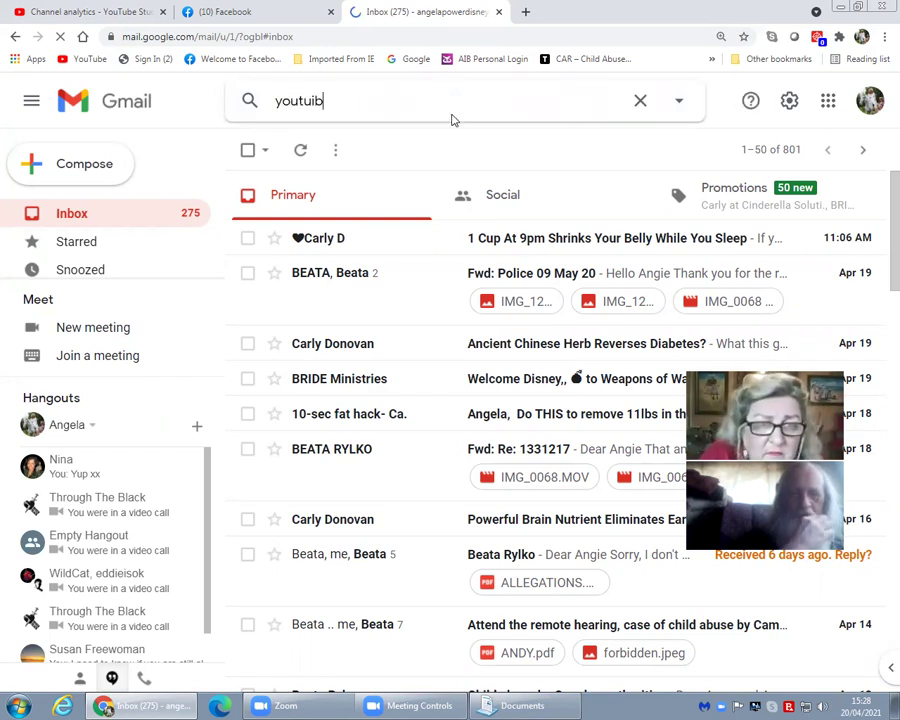
pyautogui.press('BackSpace')
pyautogui.press('BackSpace')
pyautogui.write('be')
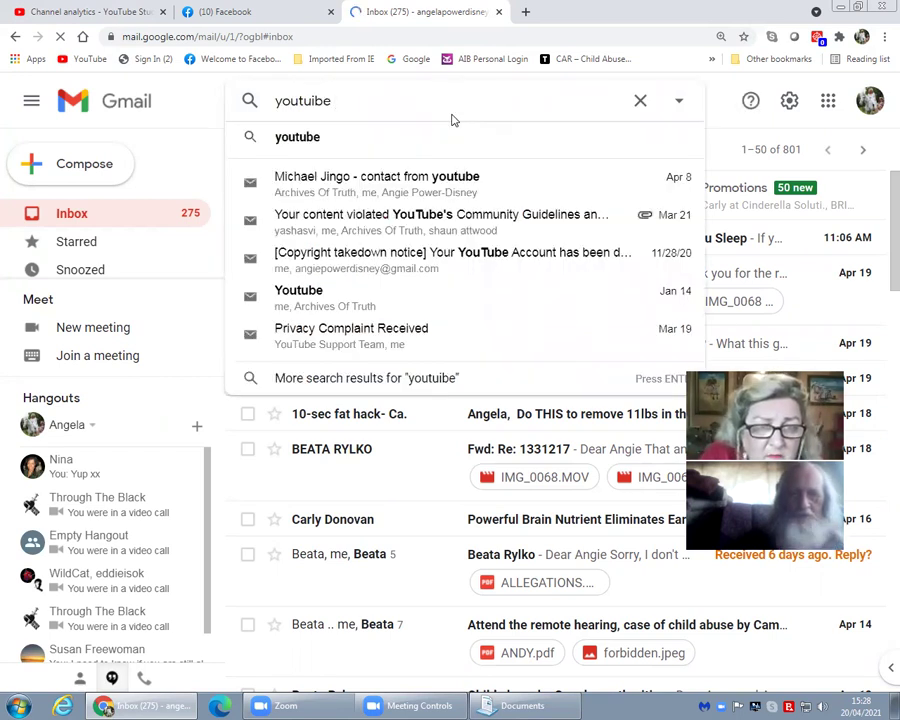
pyautogui.press('BackSpace')
pyautogui.press('BackSpace')
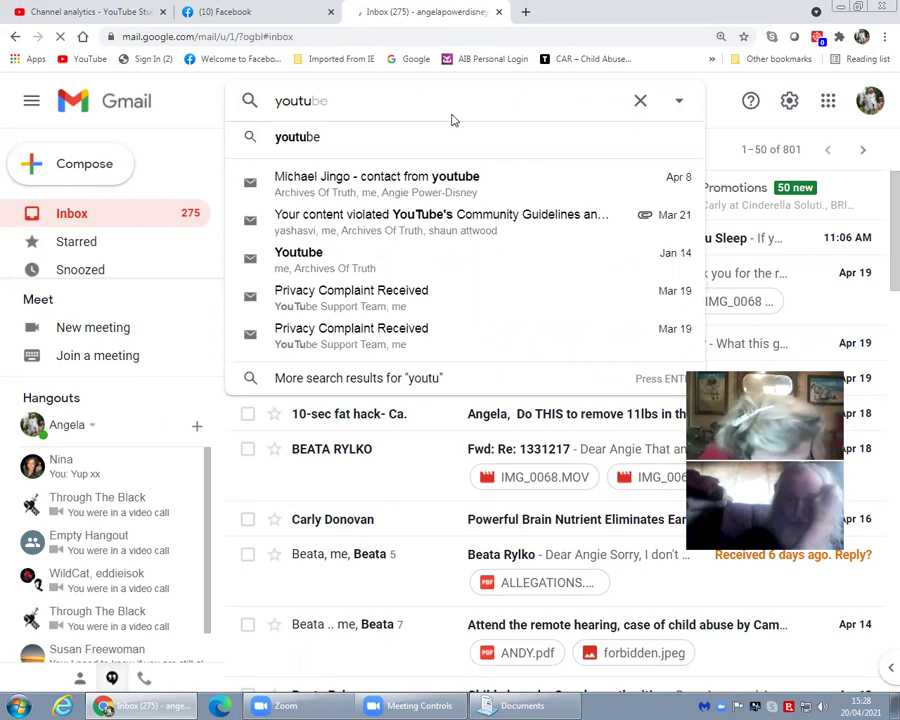
pyautogui.write('leag')
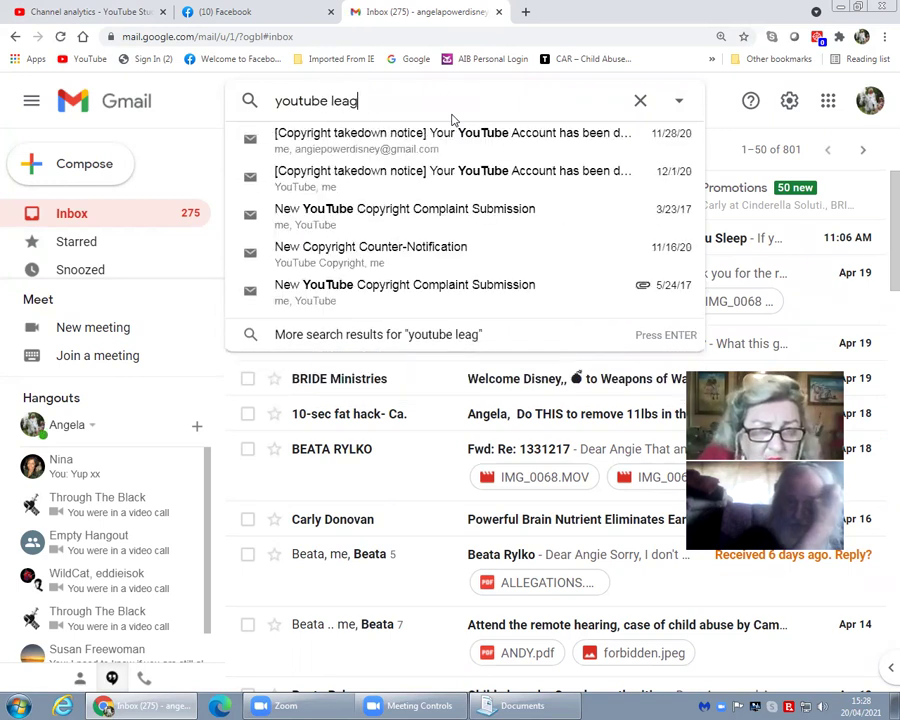
pyautogui.press('BackSpace')
pyautogui.press('BackSpace')
pyautogui.write('gal')
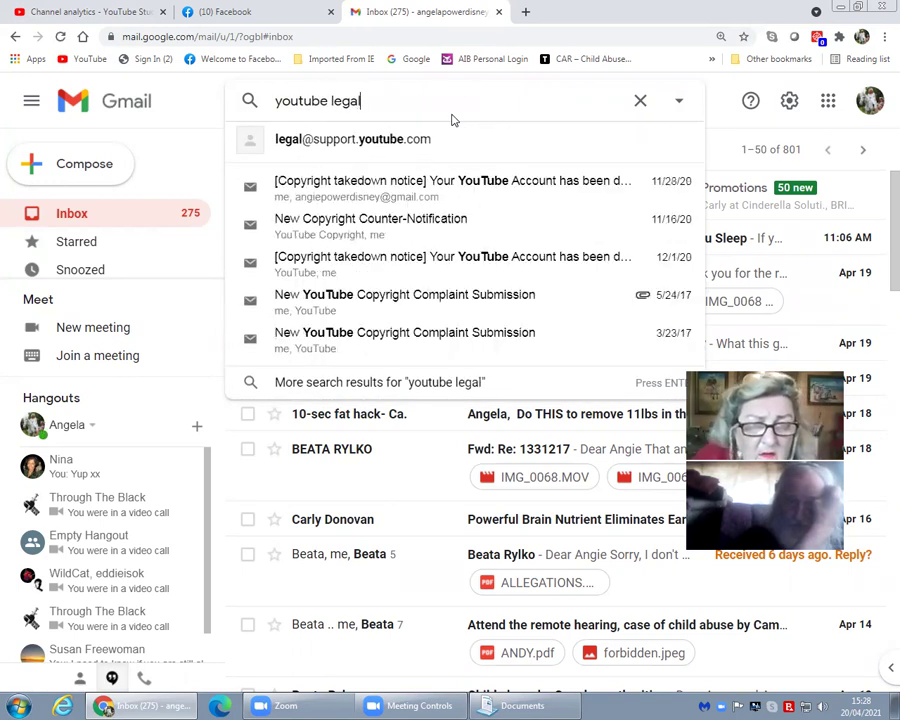
pyautogui.click(391, 146)
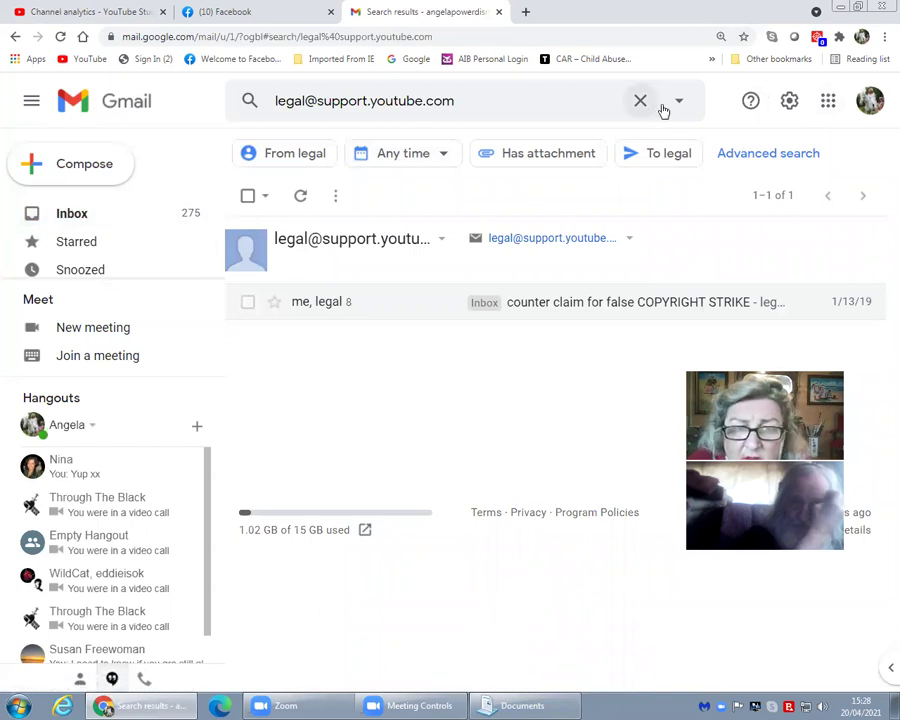
pyautogui.click(285, 158)
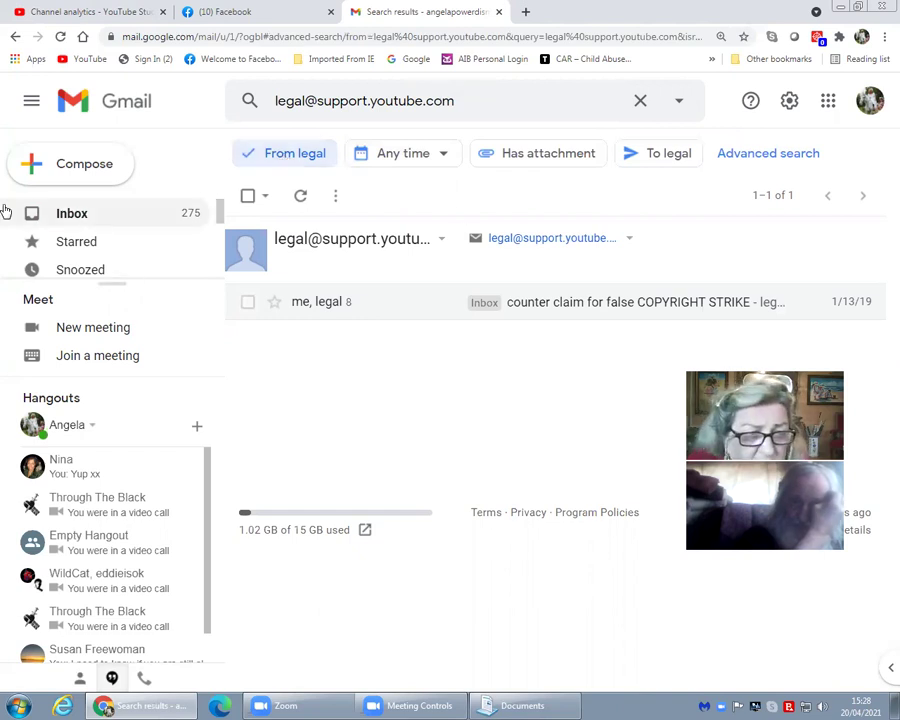
# Return to the inbox, repeat the recent search for YouTube's legal support address and open the conversation "counter claim for false COPYRIGHT STRIKE"
pyautogui.click(107, 217)
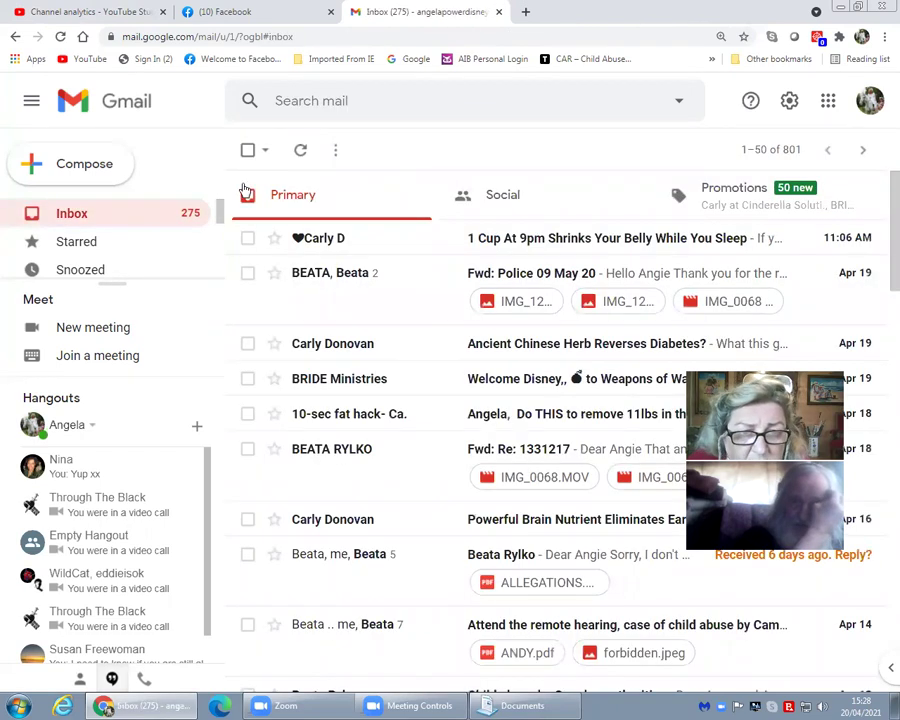
pyautogui.click(388, 98)
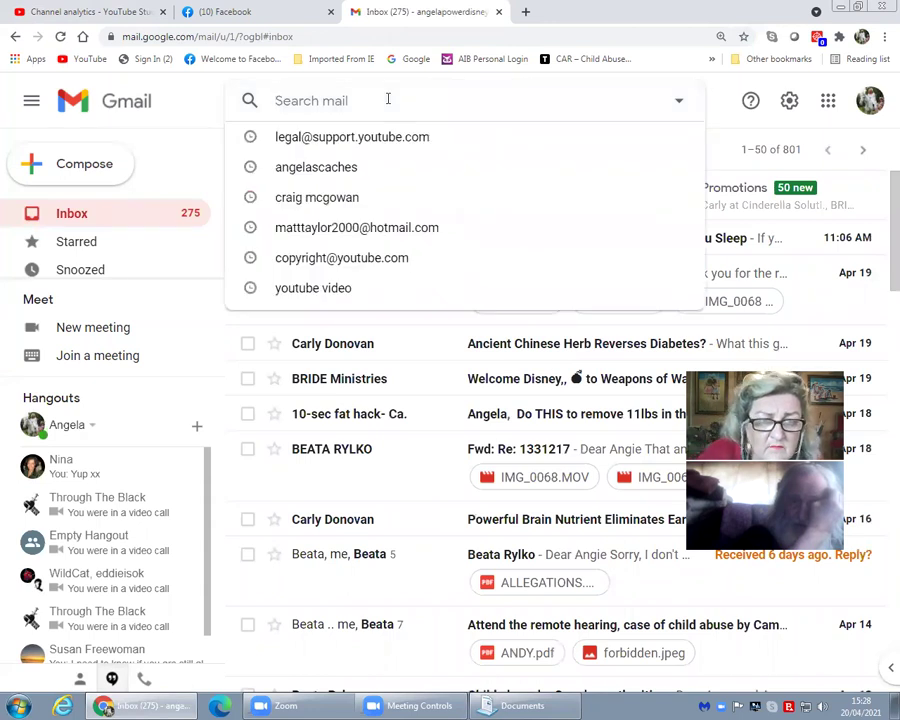
pyautogui.click(384, 138)
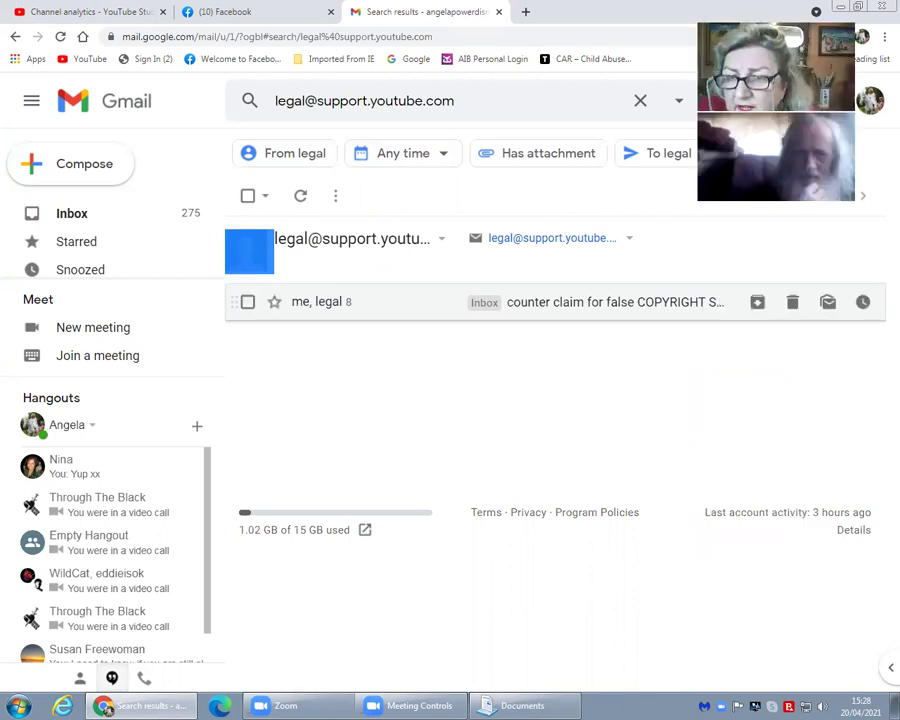
pyautogui.click(361, 309)
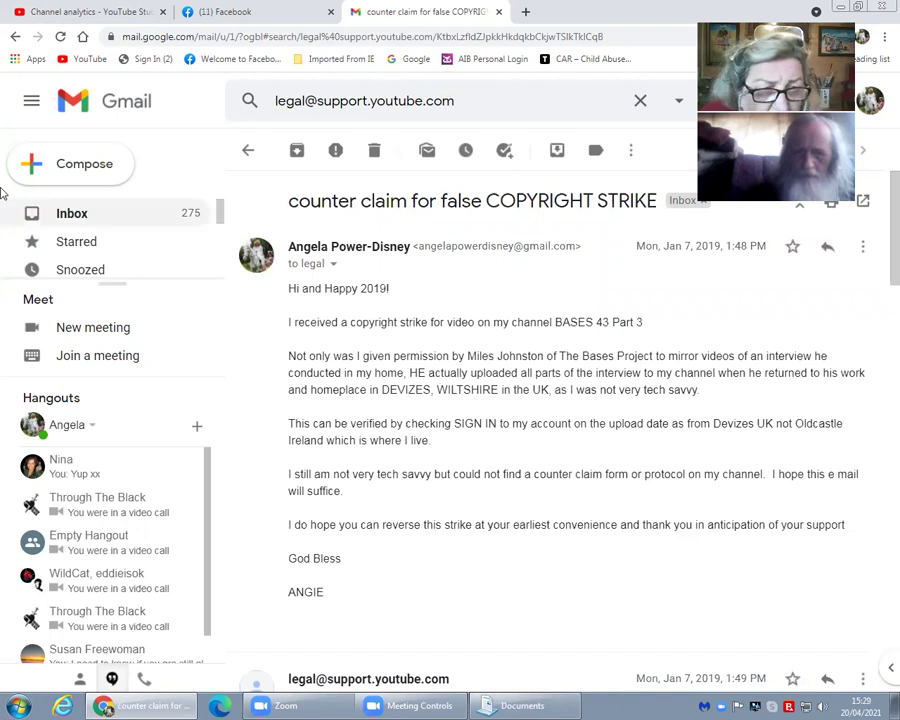
# Go back to the inbox, check the mail search suggestions for "youtube legal 2020" and clear the search text
pyautogui.click(67, 216)
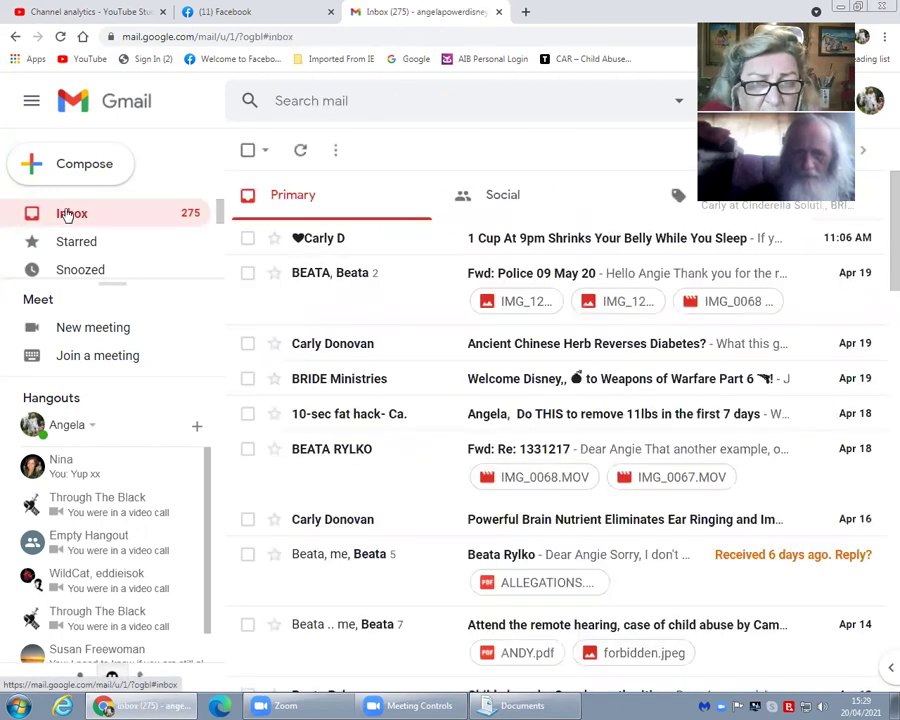
pyautogui.click(681, 101)
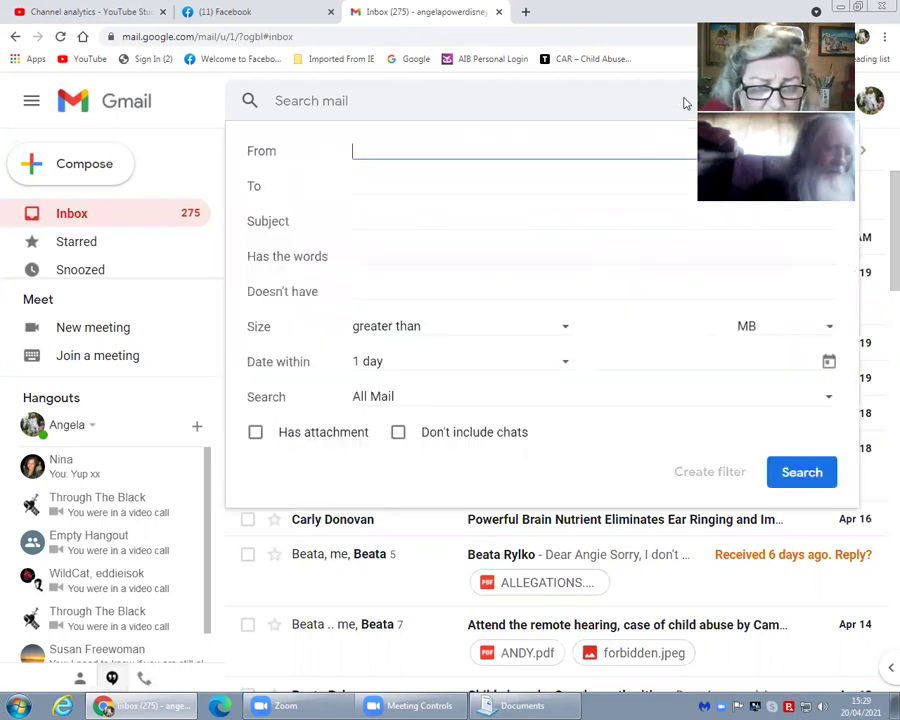
pyautogui.click(681, 101)
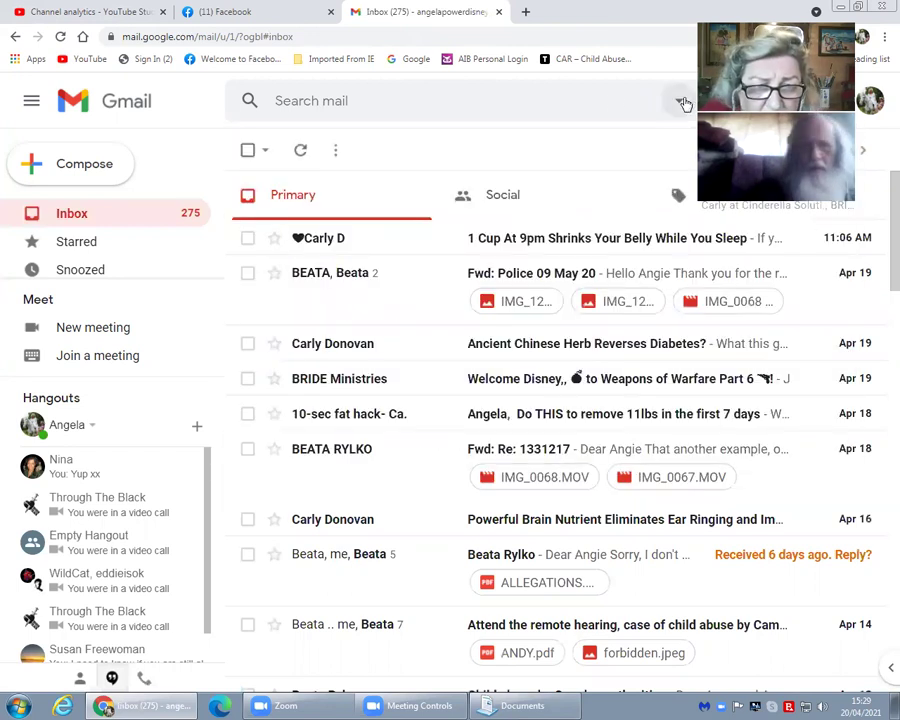
pyautogui.click(345, 100)
pyautogui.write('y')
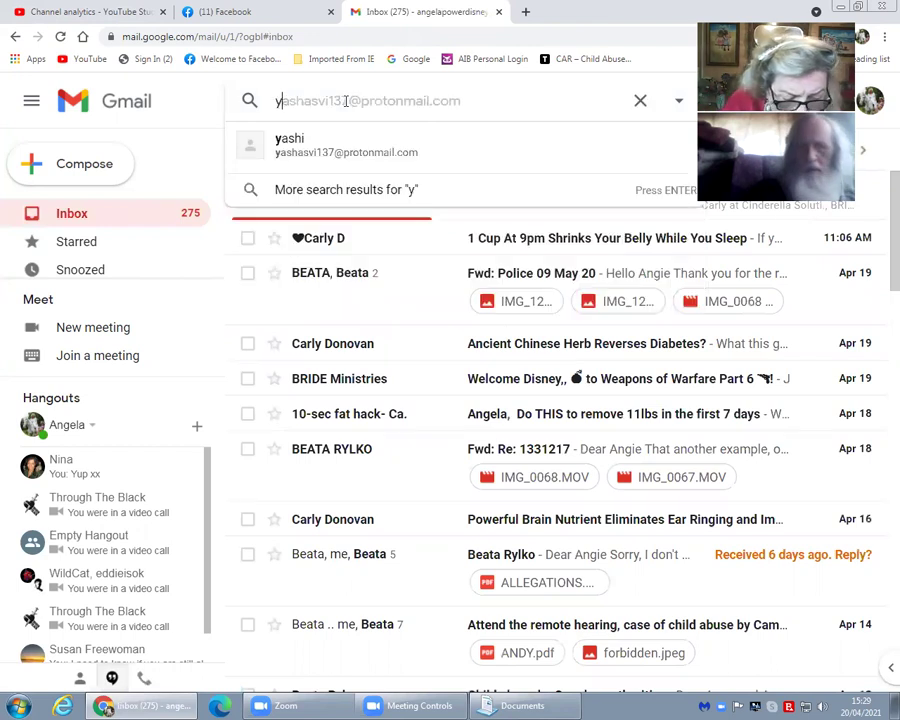
pyautogui.write('outube lega')
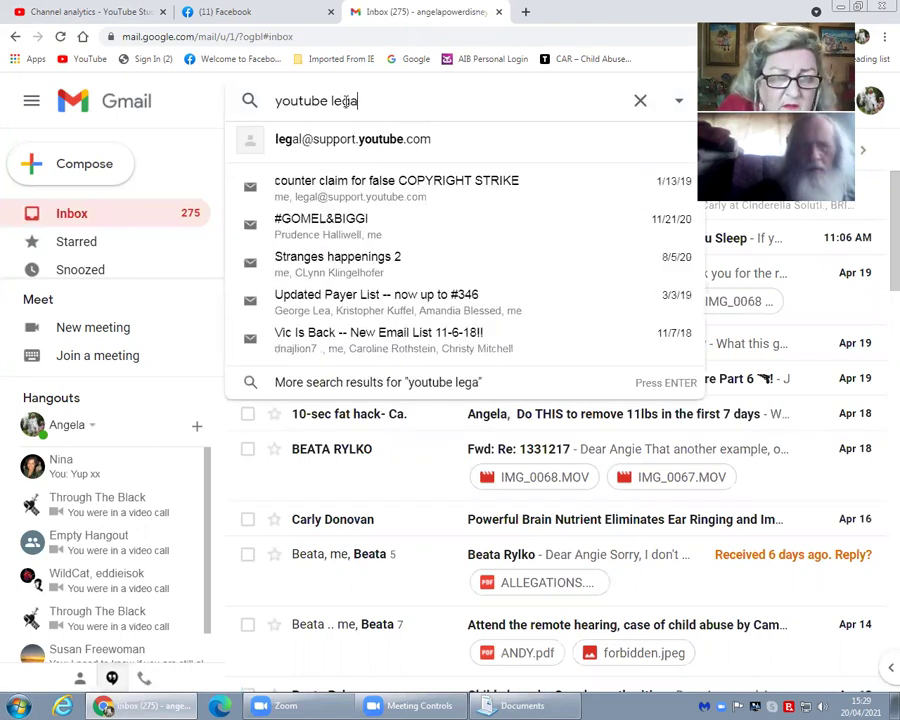
pyautogui.write('l 202')
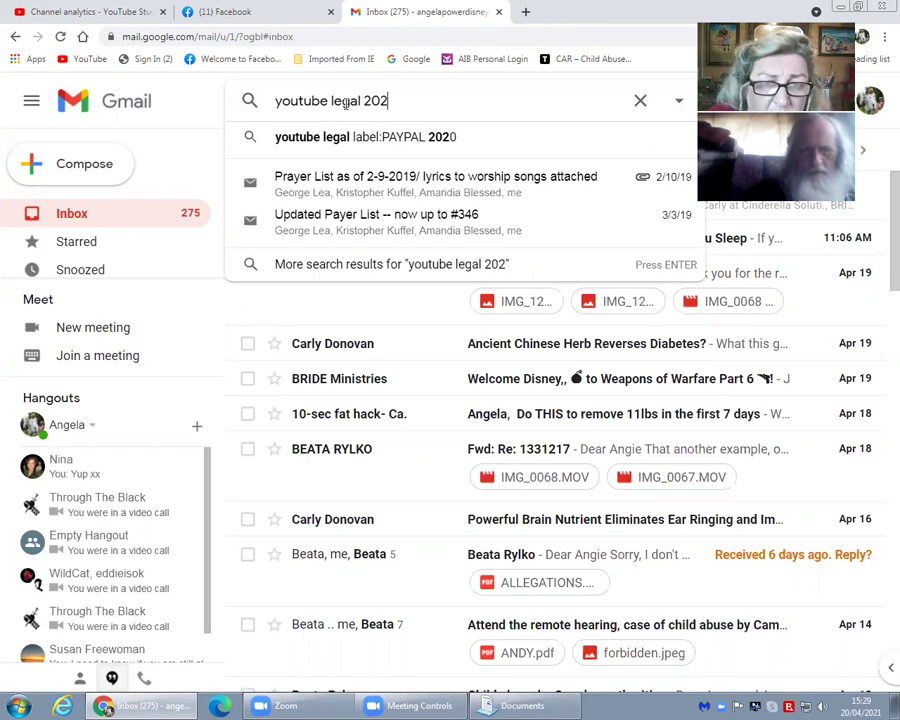
pyautogui.write('0')
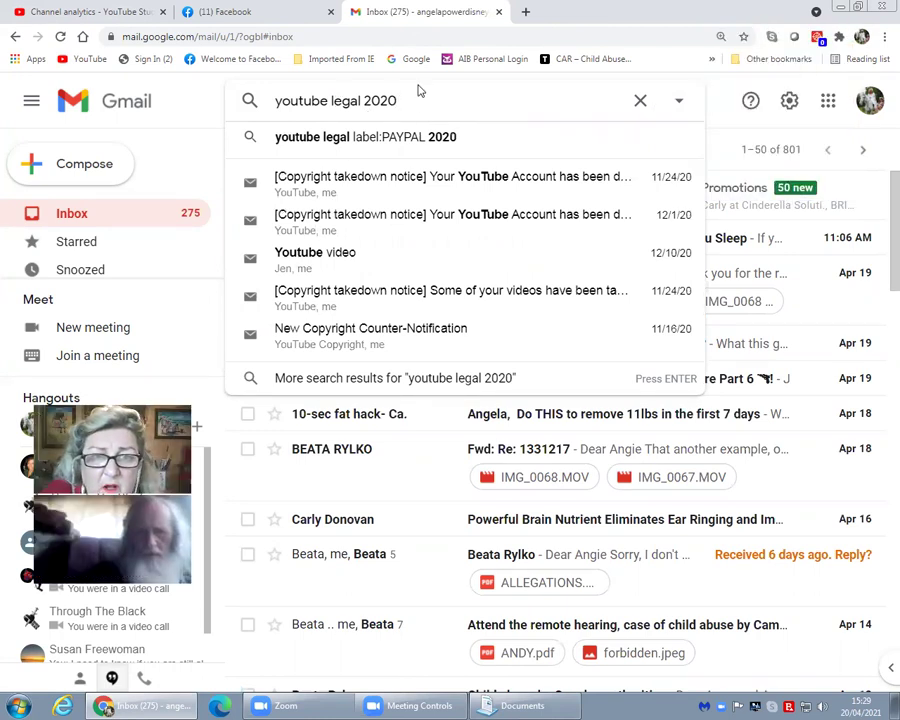
pyautogui.click(645, 107)
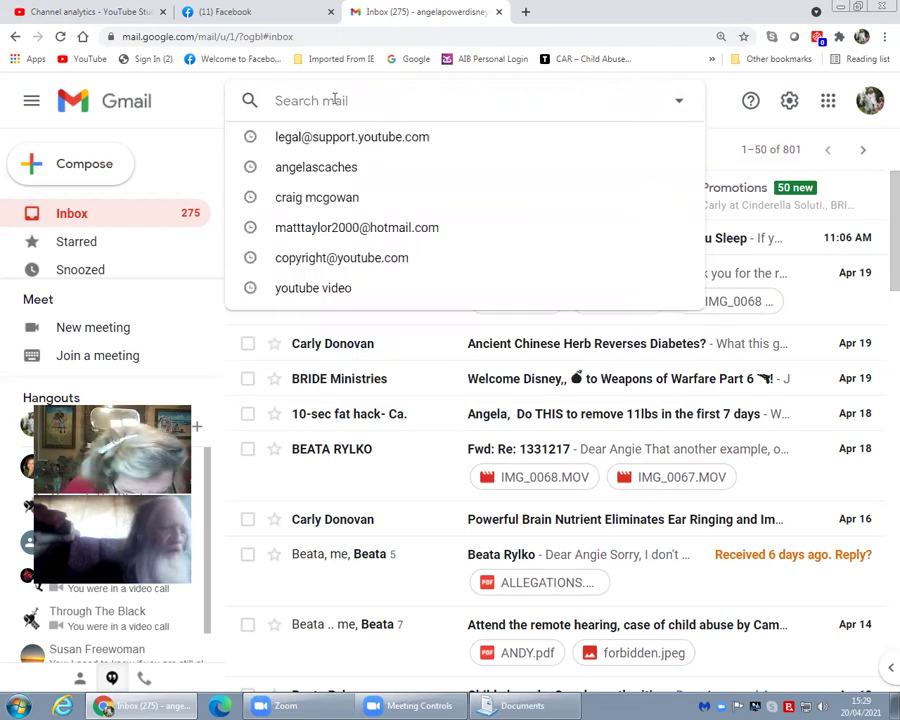
# Search the mail for "youtube" and display the full list of matching messages
pyautogui.write('youtube')
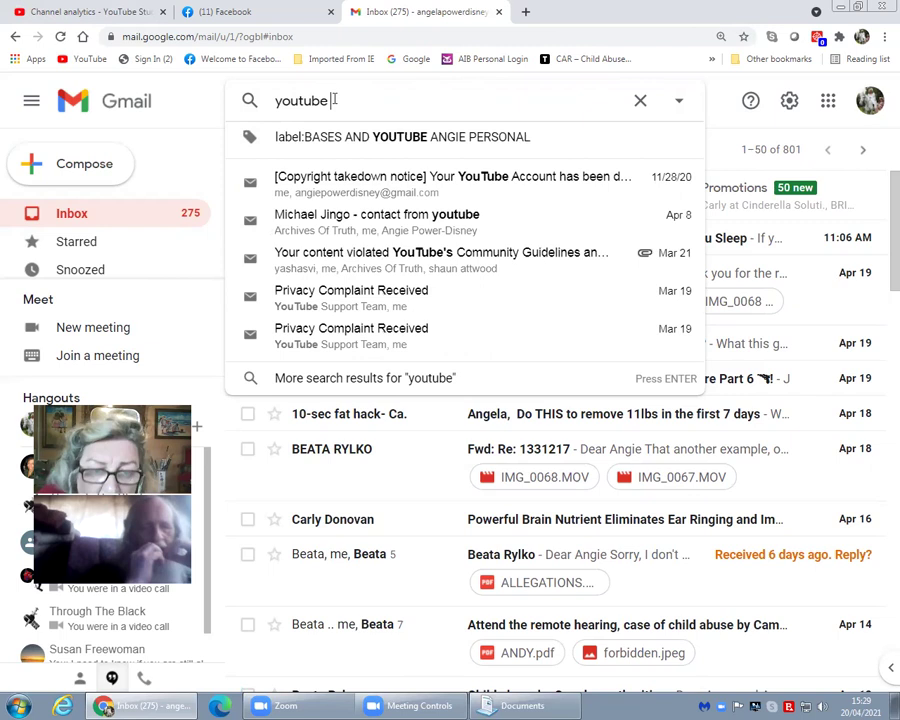
pyautogui.click(548, 386)
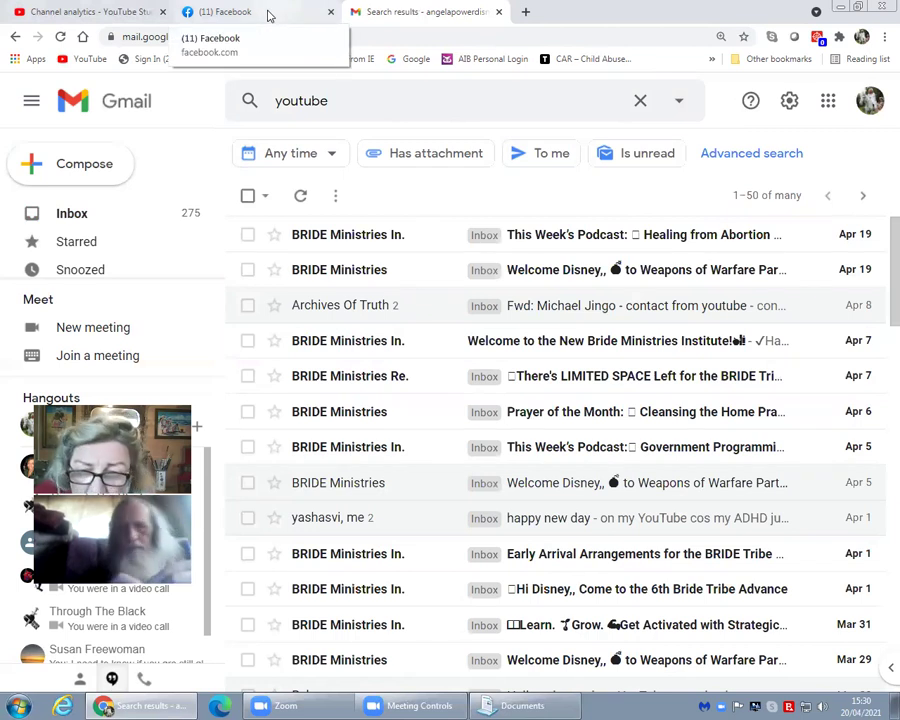
pyautogui.click(349, 106)
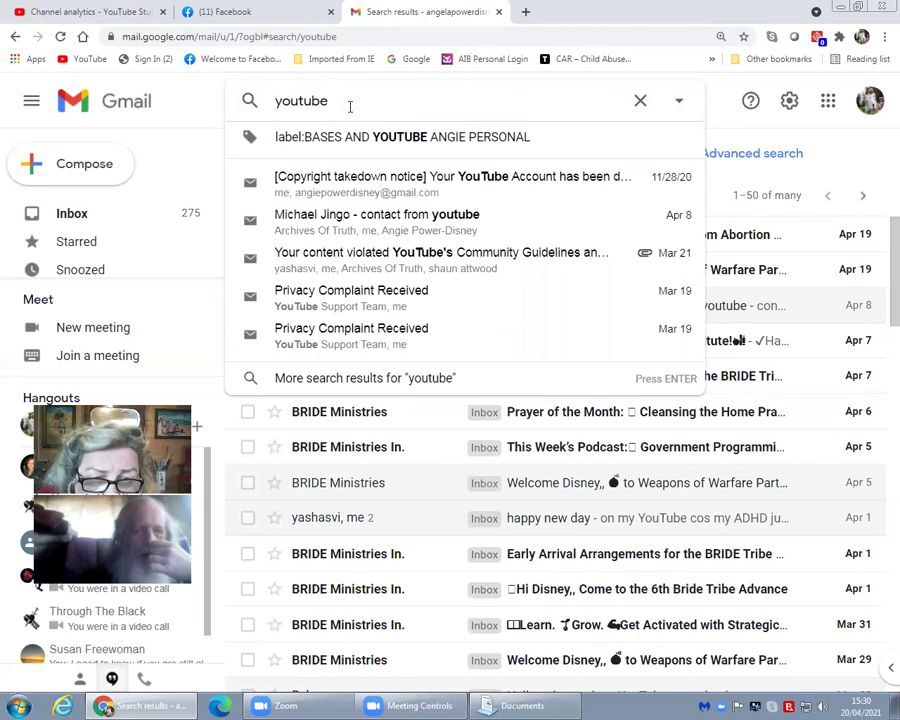
pyautogui.click(366, 379)
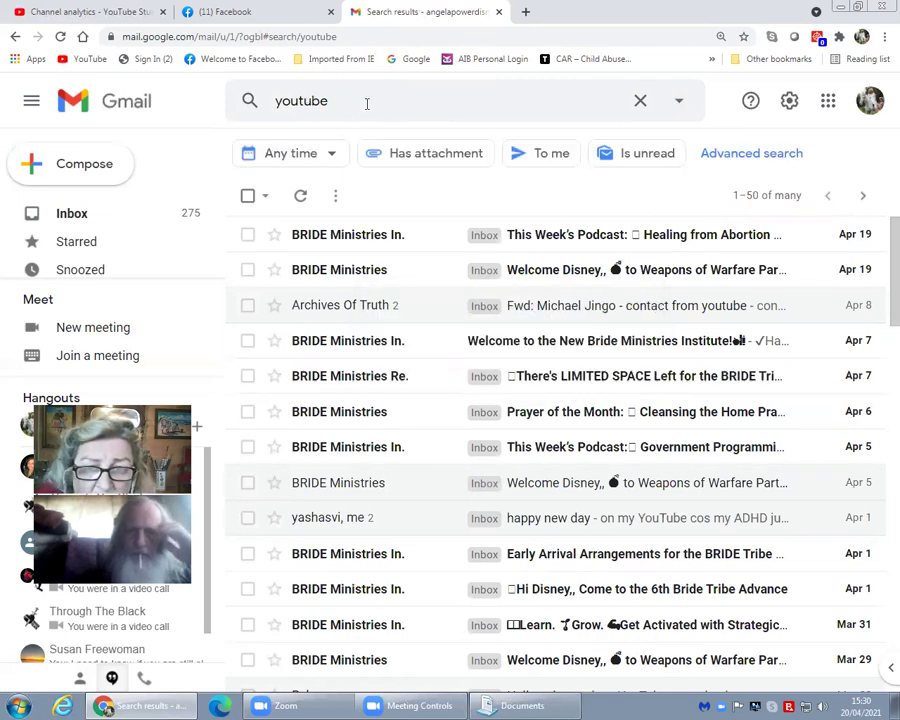
pyautogui.click(677, 104)
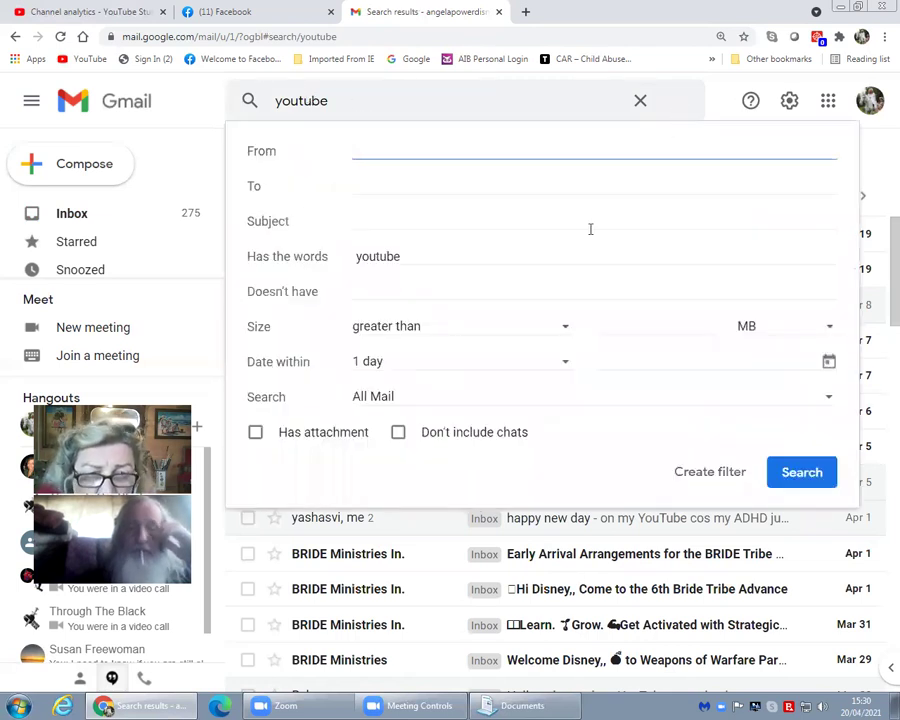
pyautogui.click(641, 102)
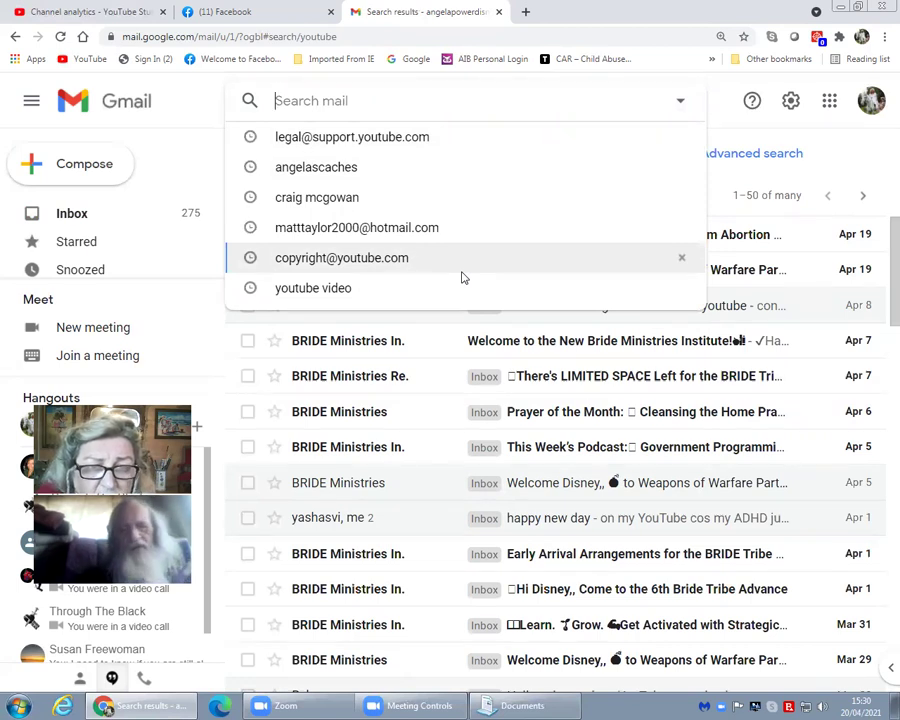
pyautogui.click(679, 105)
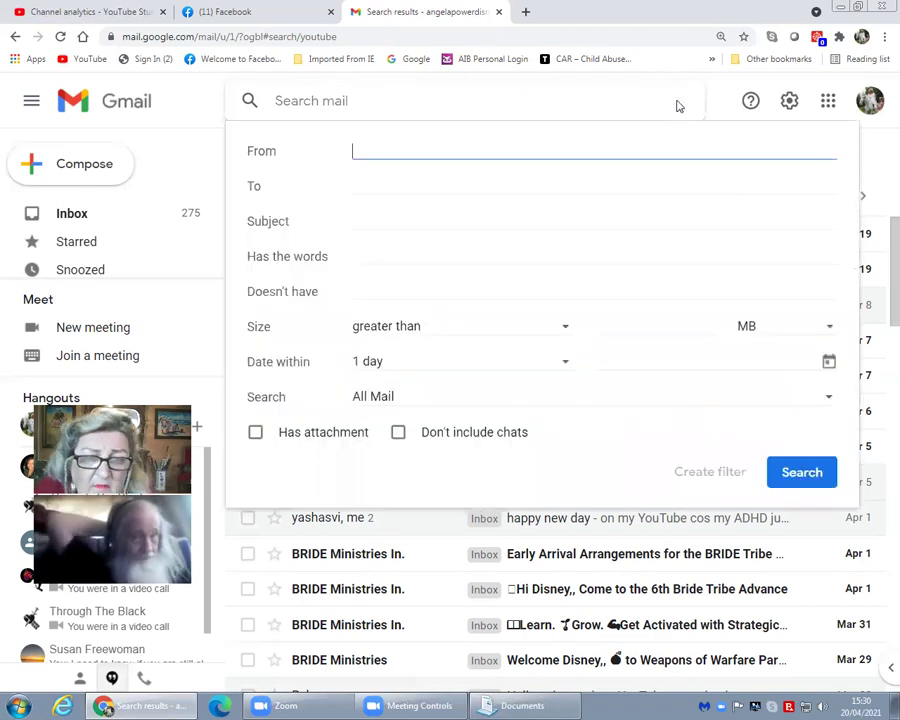
pyautogui.click(530, 96)
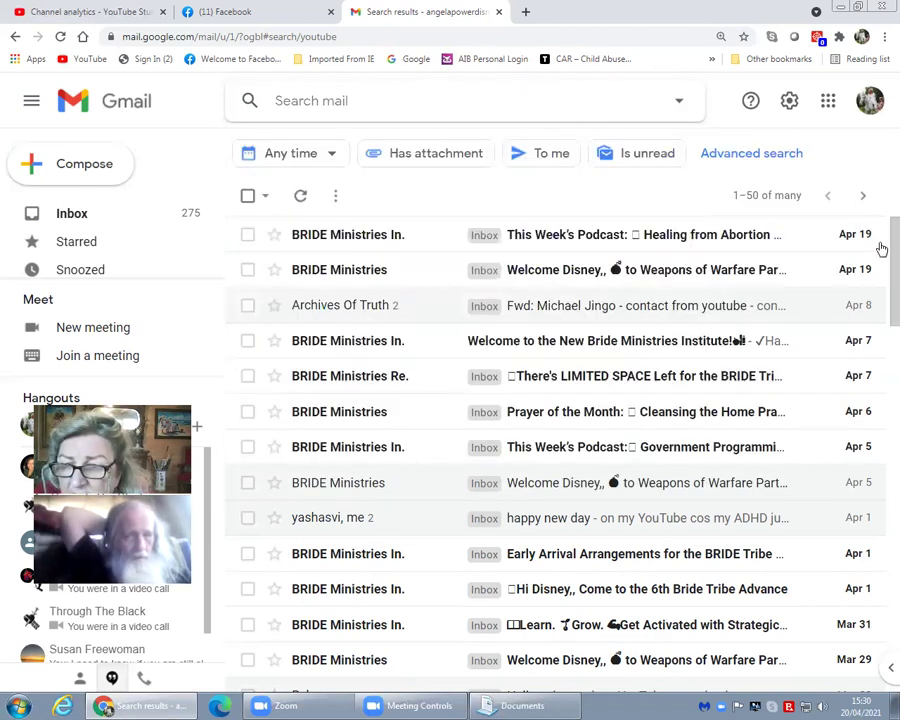
# Advance the "youtube" search results to the fourth page, covering messages 151–200
pyautogui.click(864, 195)
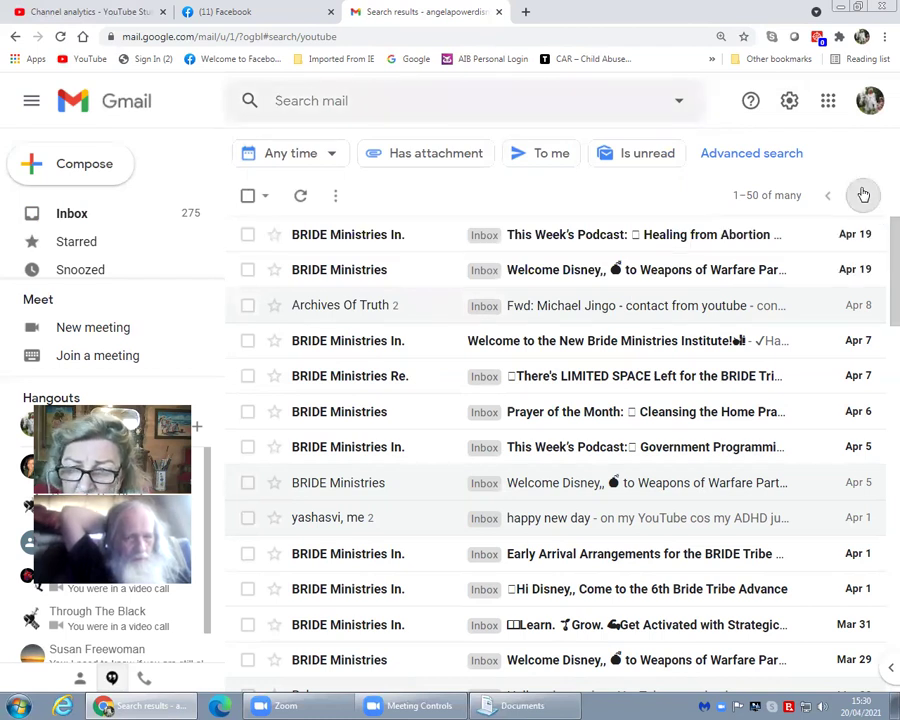
pyautogui.click(864, 195)
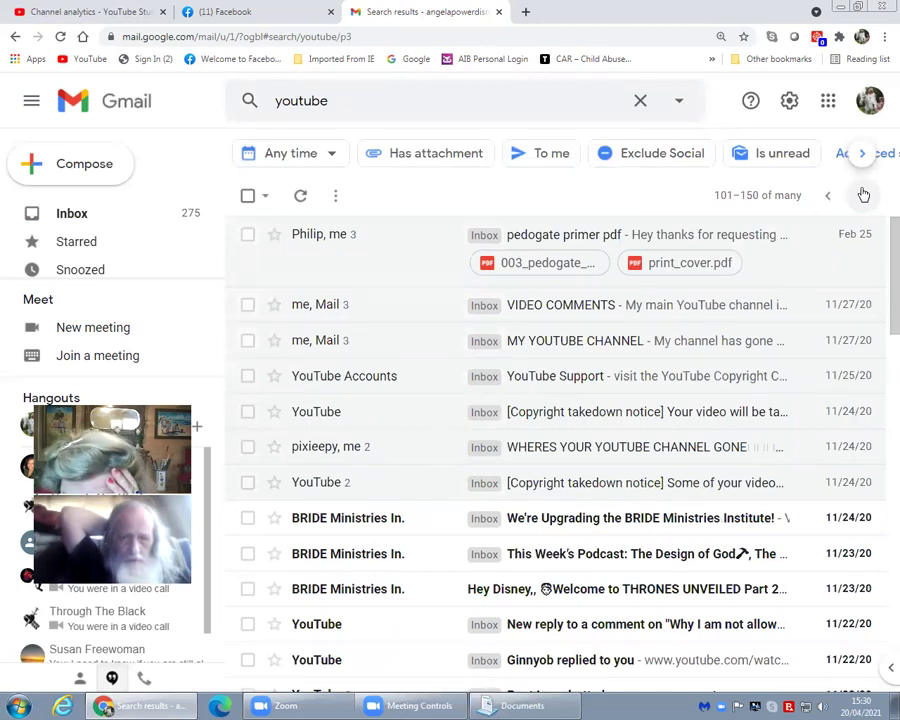
pyautogui.click(864, 195)
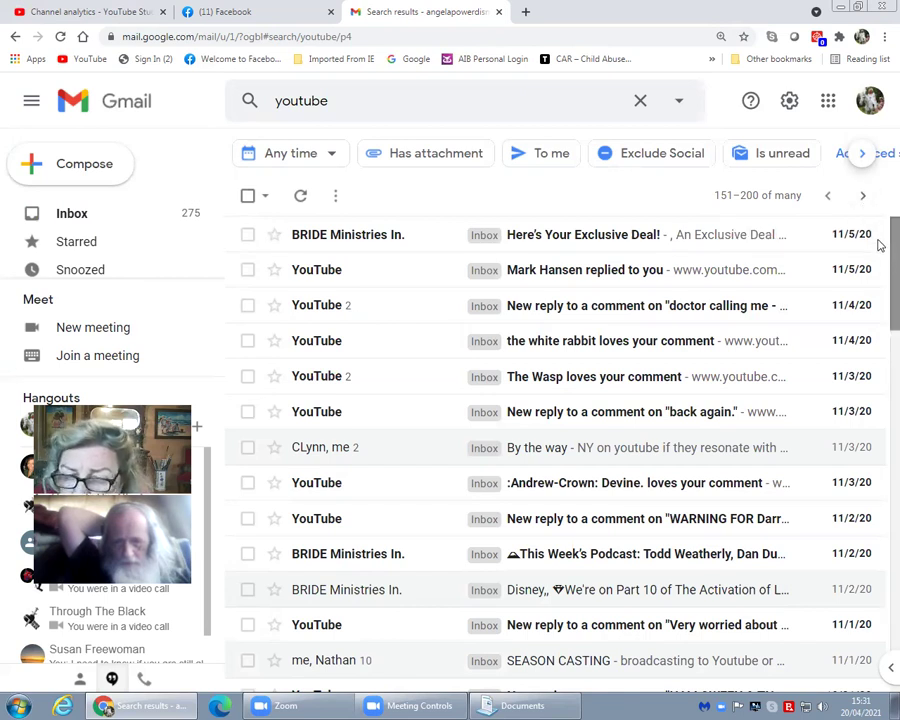
# Look through messages 151–200 of the "youtube" results for correspondence with the legal team, and return to the start of the list
pyautogui.scroll(-1, 880, 287)
pyautogui.scroll(-4, 880, 287)
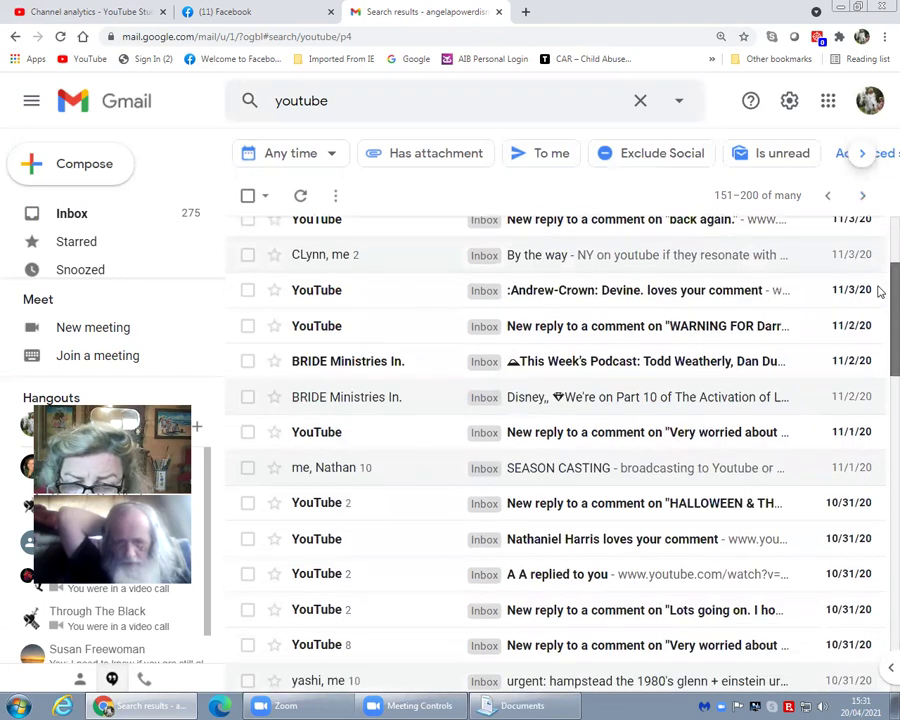
pyautogui.scroll(-2, 878, 290)
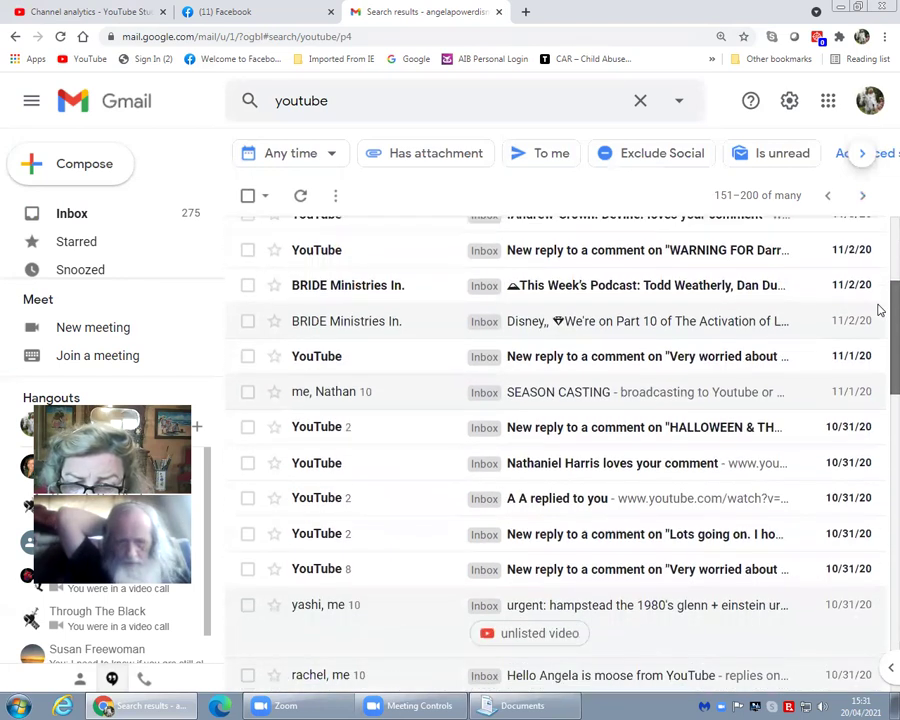
pyautogui.scroll(-3, 880, 310)
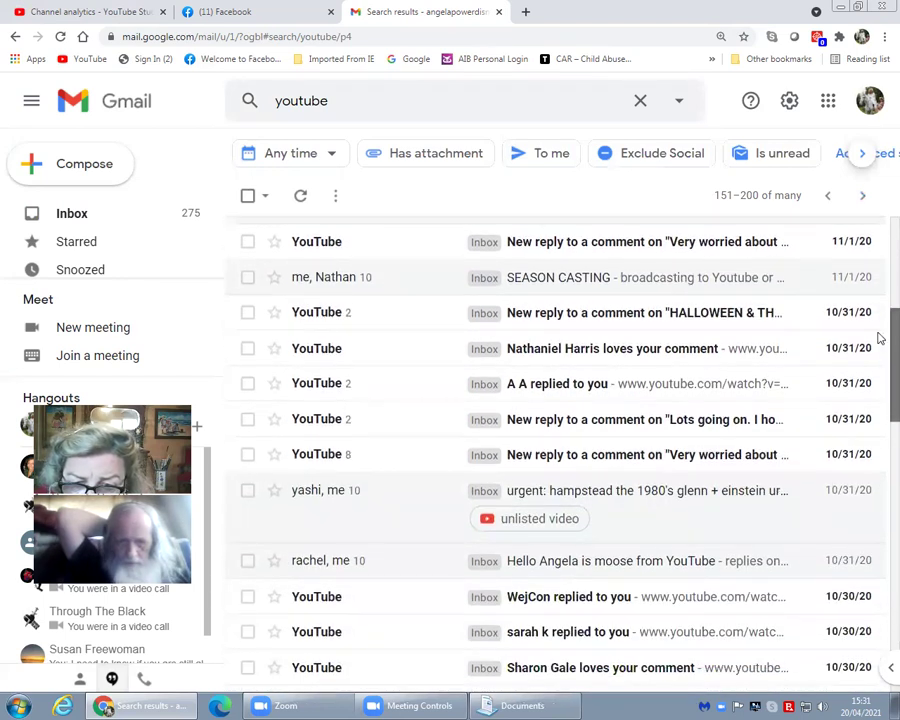
pyautogui.scroll(-2, 879, 345)
pyautogui.scroll(-2, 879, 357)
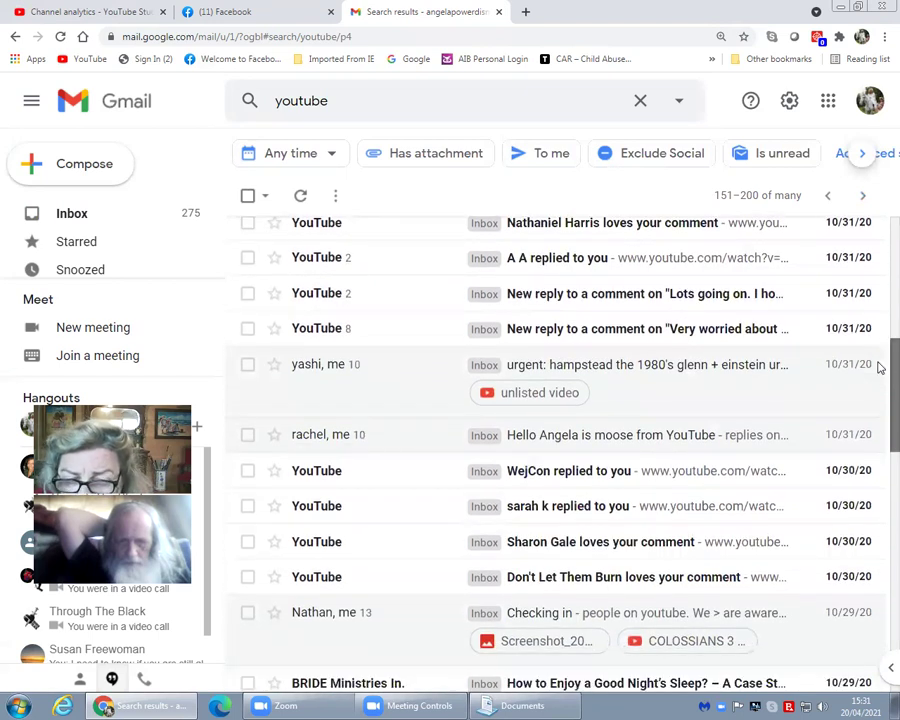
pyautogui.scroll(-6, 879, 376)
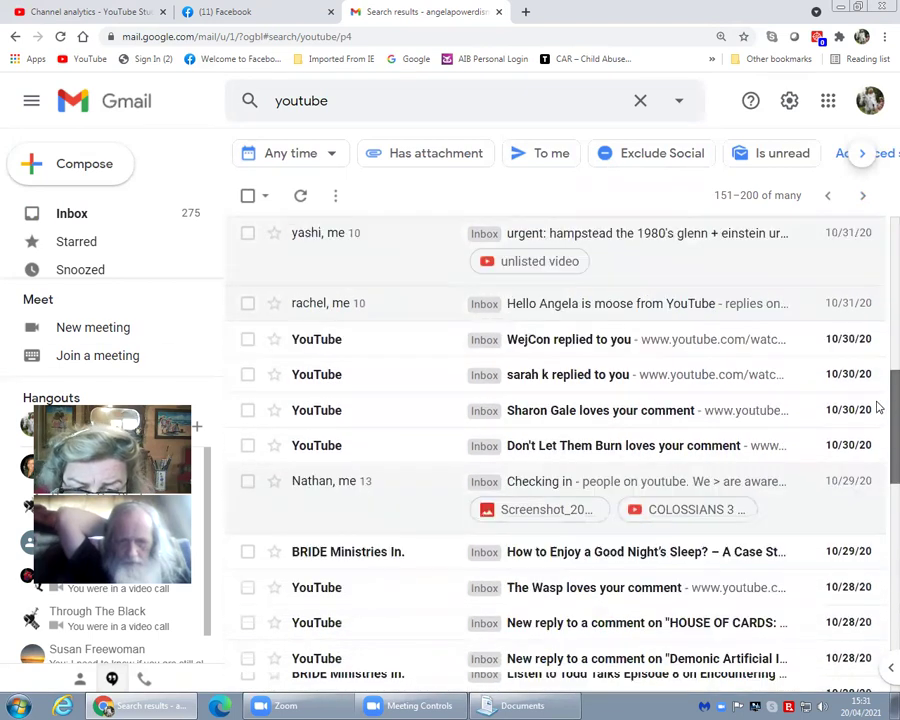
pyautogui.scroll(-4, 875, 432)
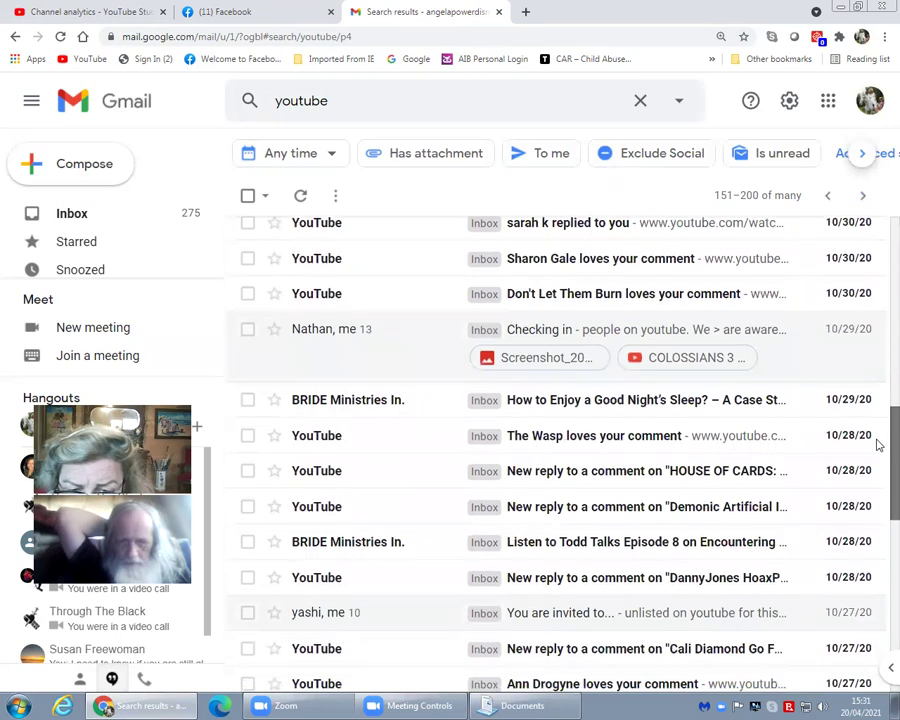
pyautogui.scroll(-5, 875, 475)
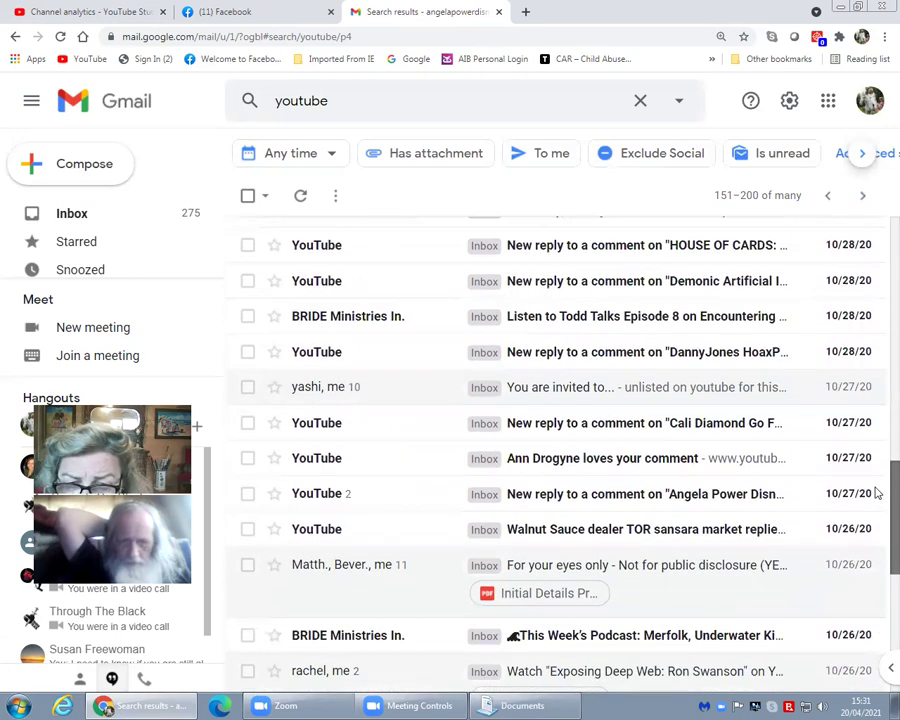
pyautogui.scroll(-4, 877, 510)
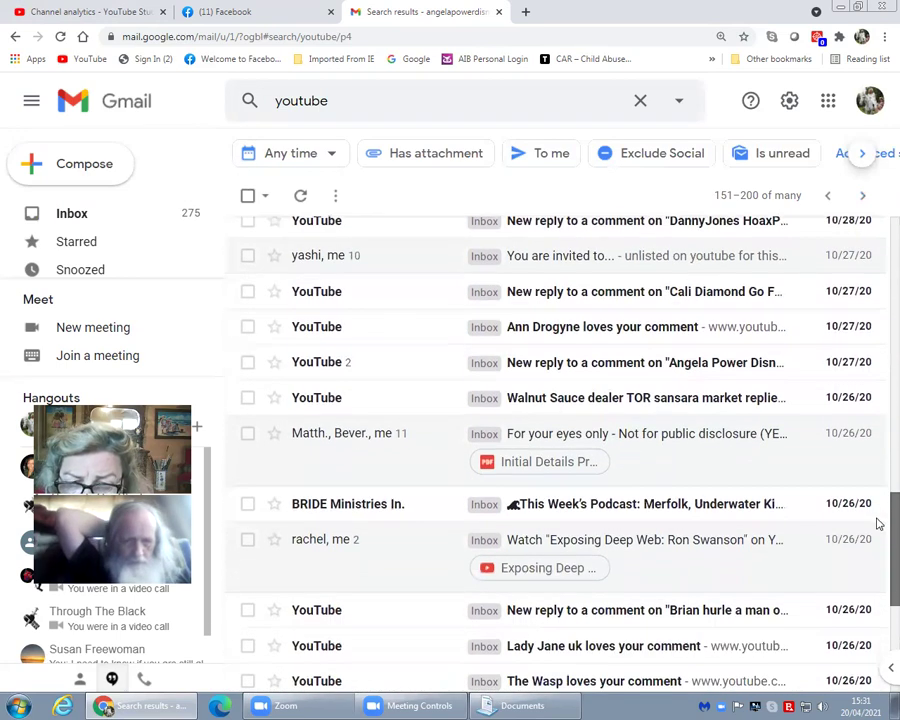
pyautogui.scroll(-2, 877, 552)
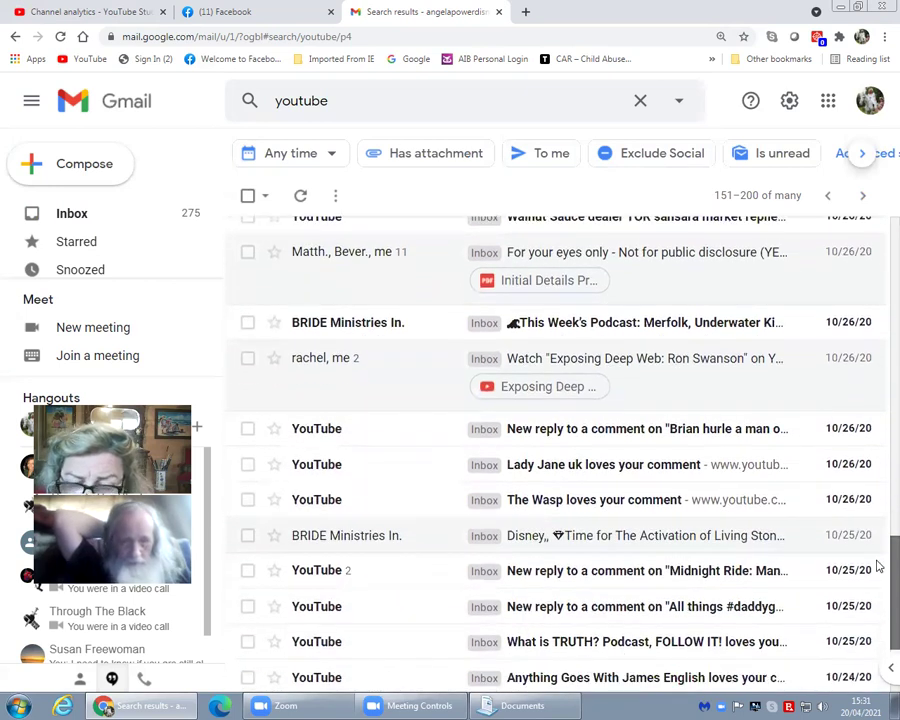
pyautogui.scroll(20, 879, 300)
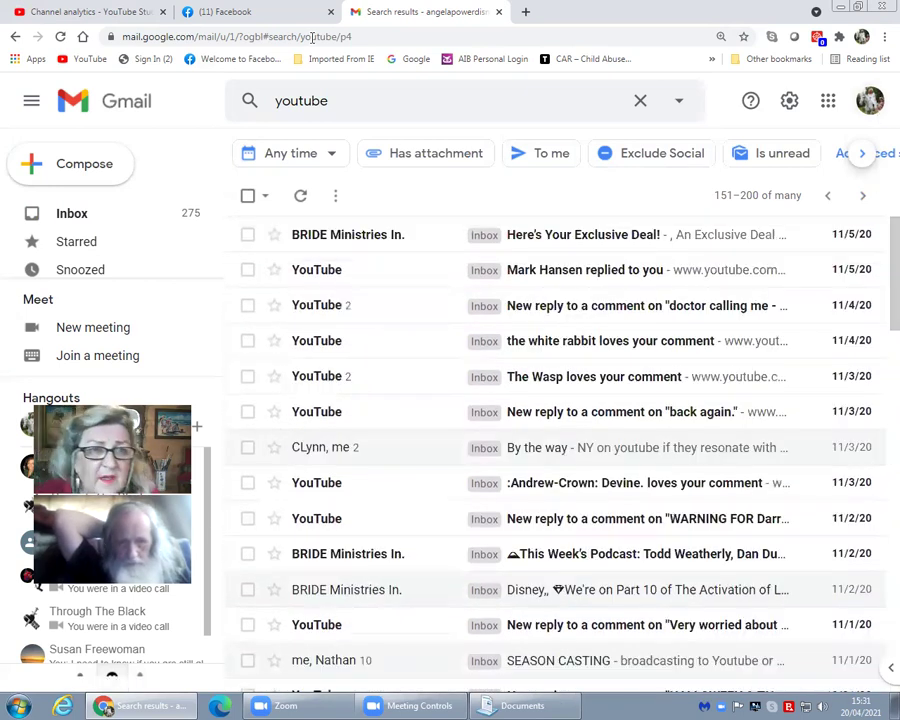
pyautogui.click(68, 13)
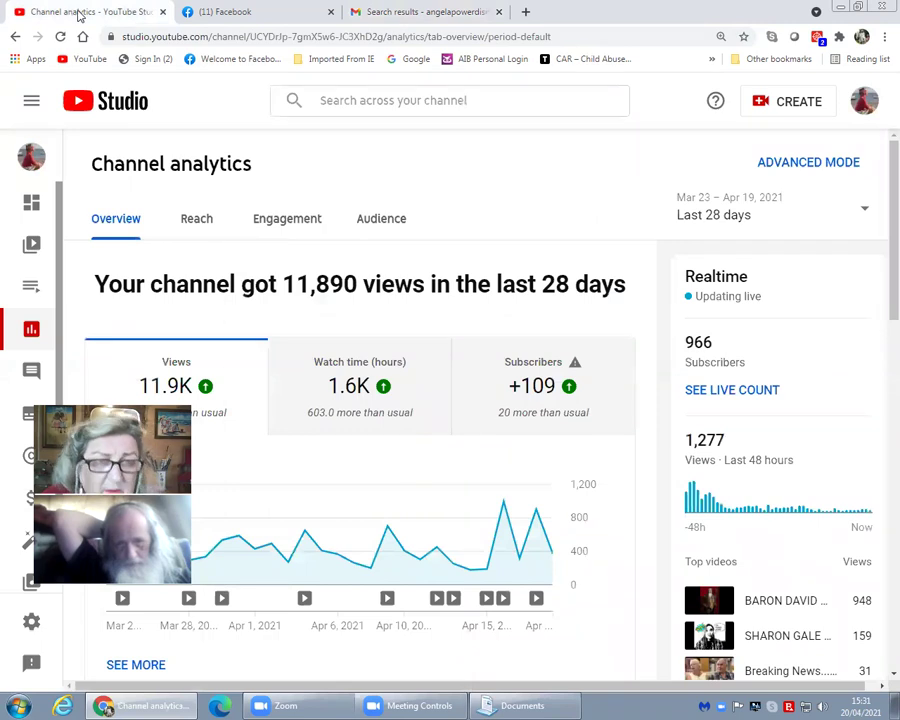
pyautogui.click(284, 14)
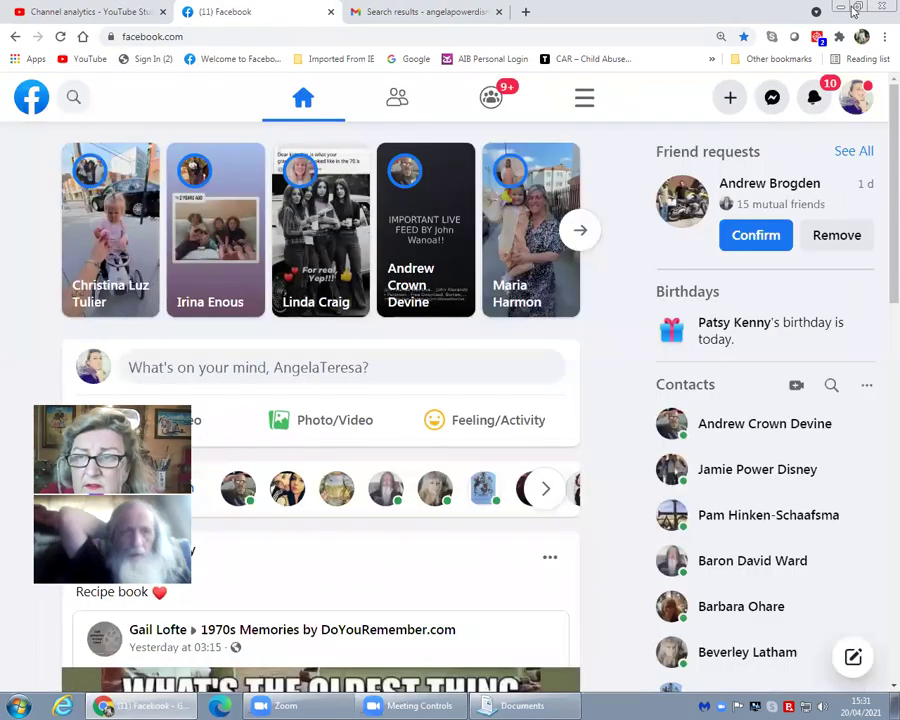
pyautogui.click(842, 8)
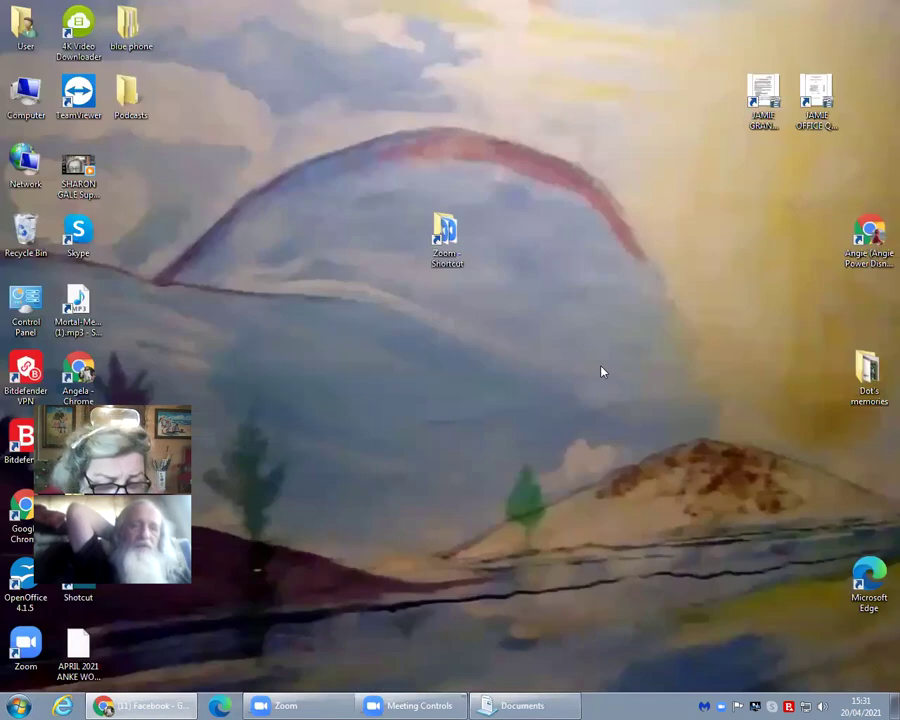
pyautogui.click(150, 705)
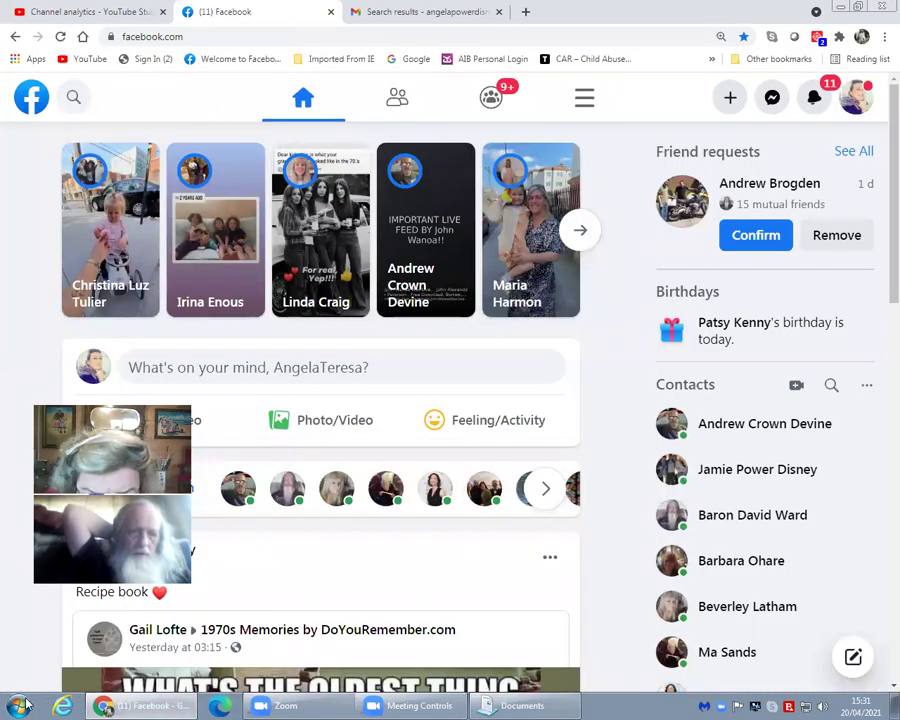
# Switch to the Documents library, open 2 GOOGLE USA.odt and read its first two pages
pyautogui.click(517, 705)
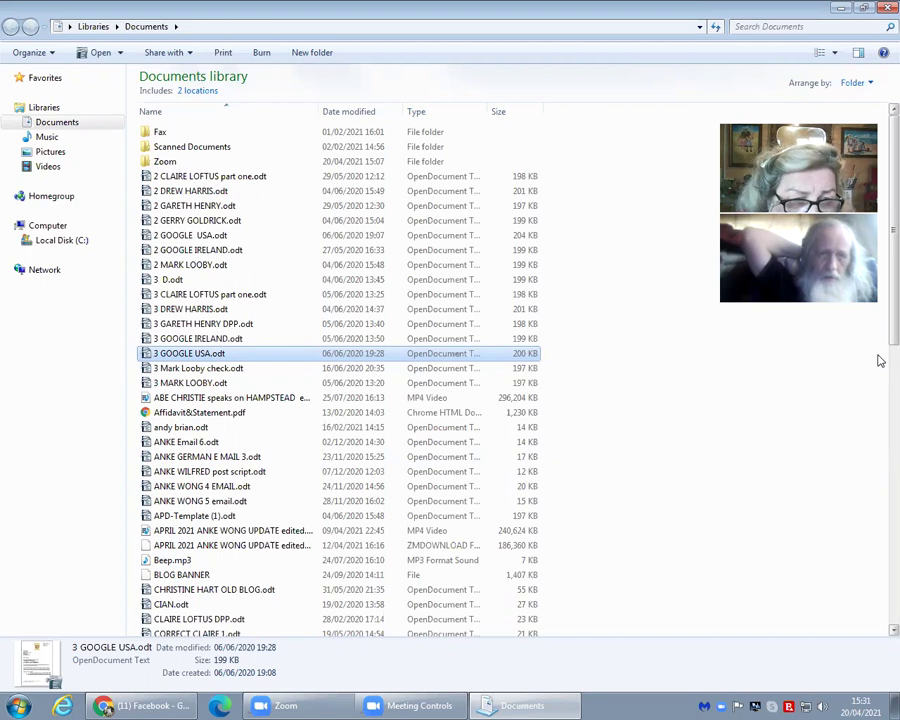
pyautogui.doubleClick(222, 237)
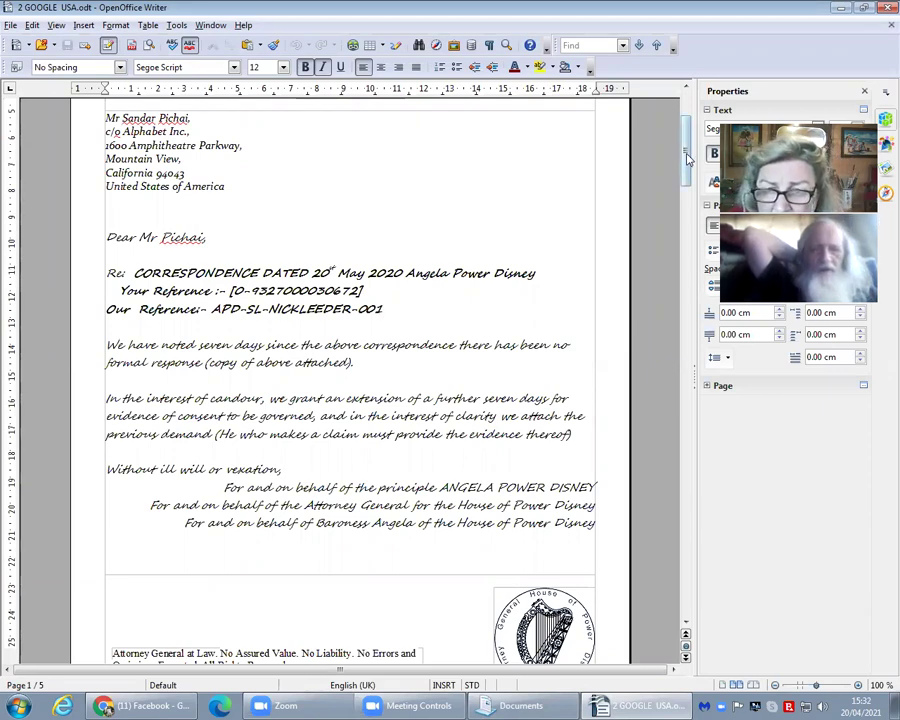
pyautogui.moveTo(687, 160); pyautogui.dragTo(680, 254)
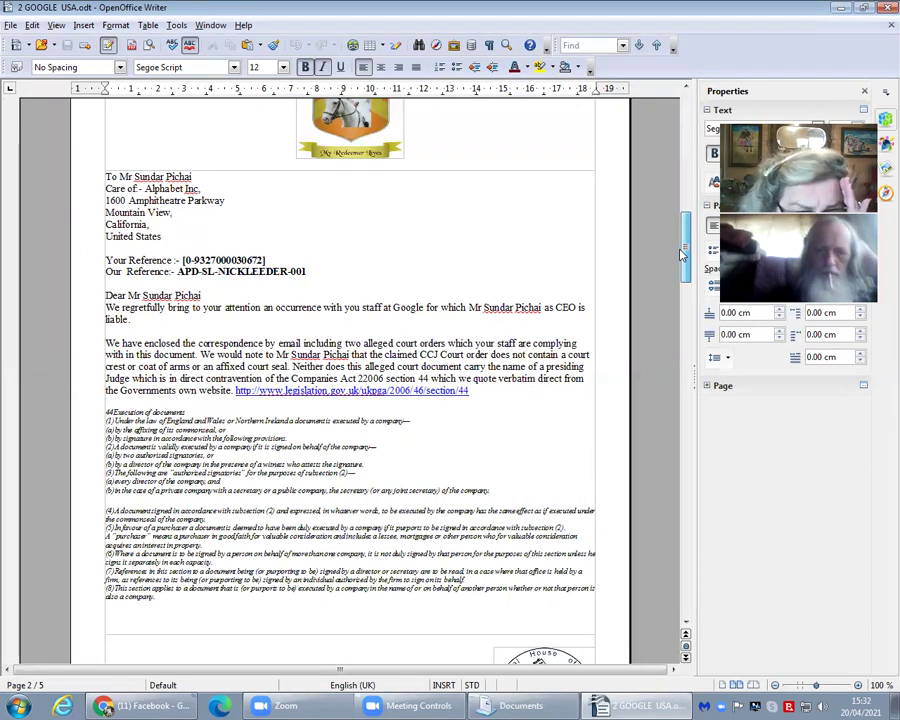
pyautogui.moveTo(680, 254); pyautogui.dragTo(681, 260)
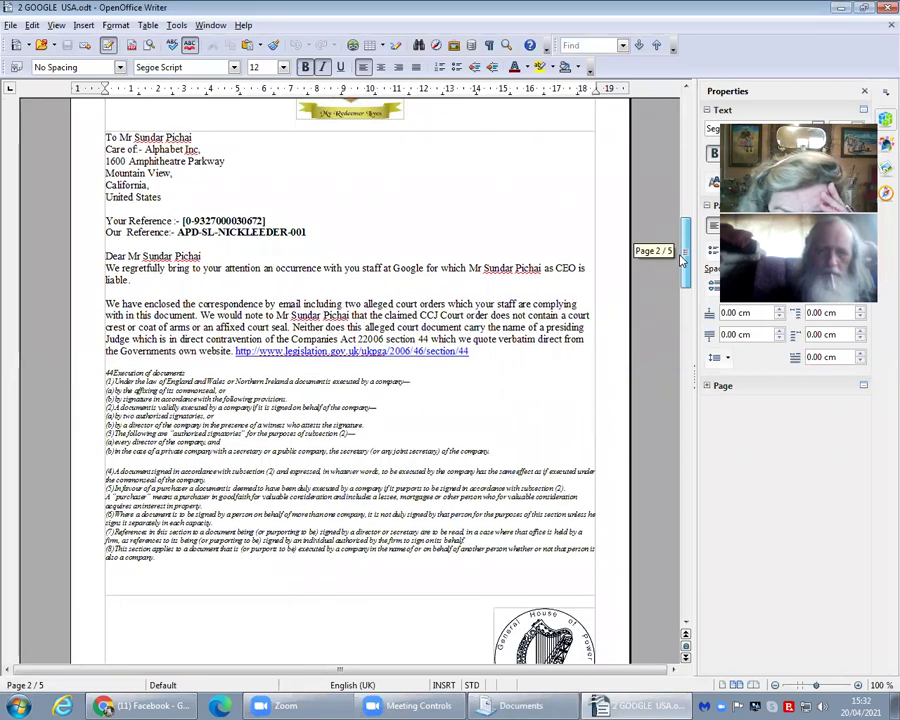
pyautogui.moveTo(681, 259); pyautogui.dragTo(681, 260)
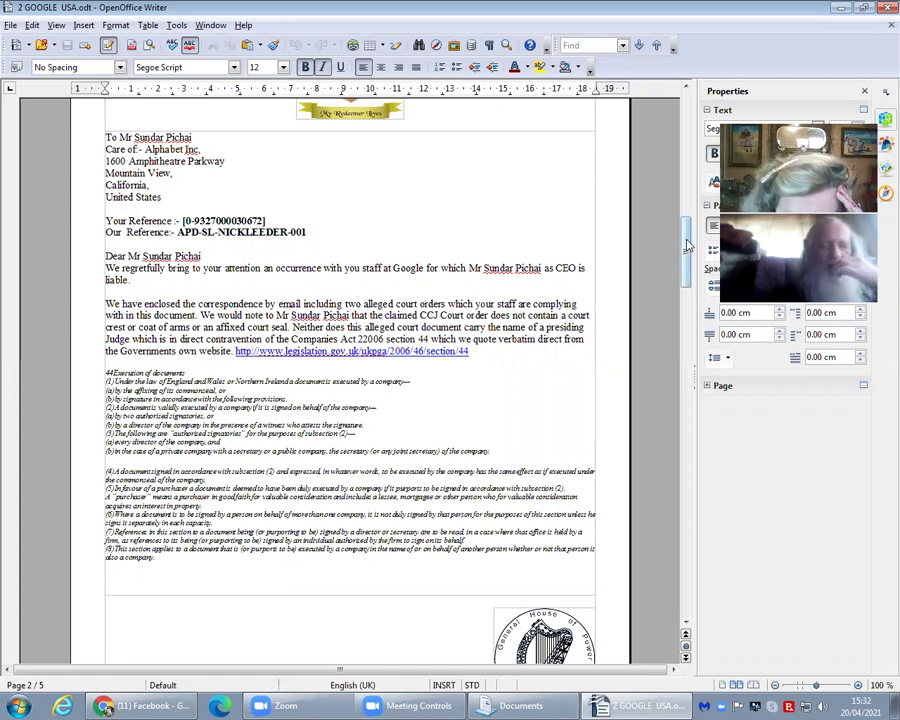
pyautogui.moveTo(688, 252); pyautogui.dragTo(688, 264)
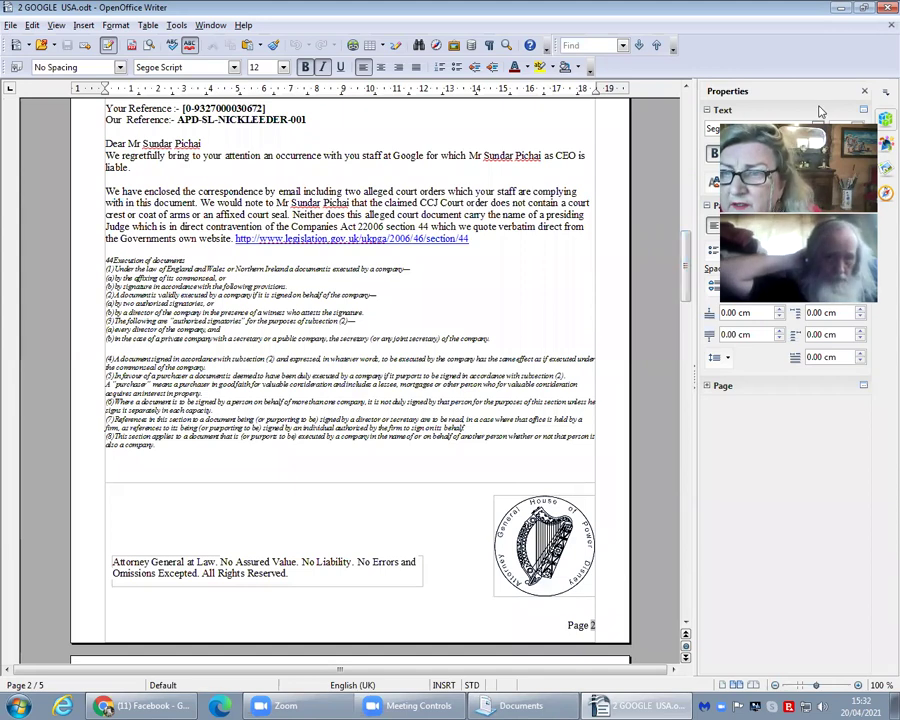
# Read on through page 4 of the Google USA letter, go back to its first page and close the document
pyautogui.moveTo(686, 252); pyautogui.dragTo(684, 310)
pyautogui.moveTo(684, 310); pyautogui.dragTo(673, 444)
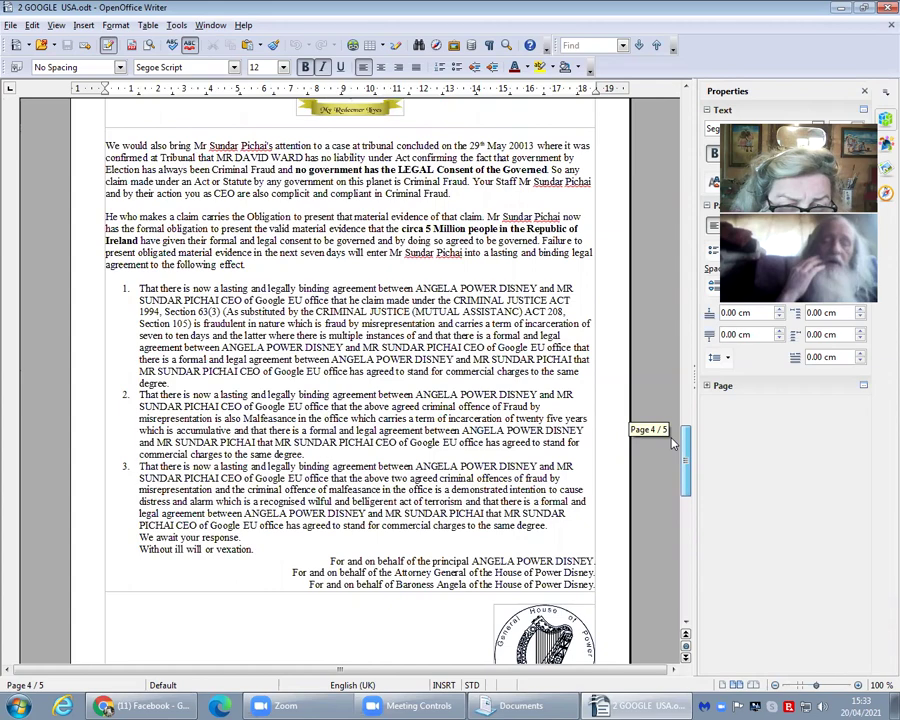
pyautogui.moveTo(673, 444); pyautogui.dragTo(688, 325)
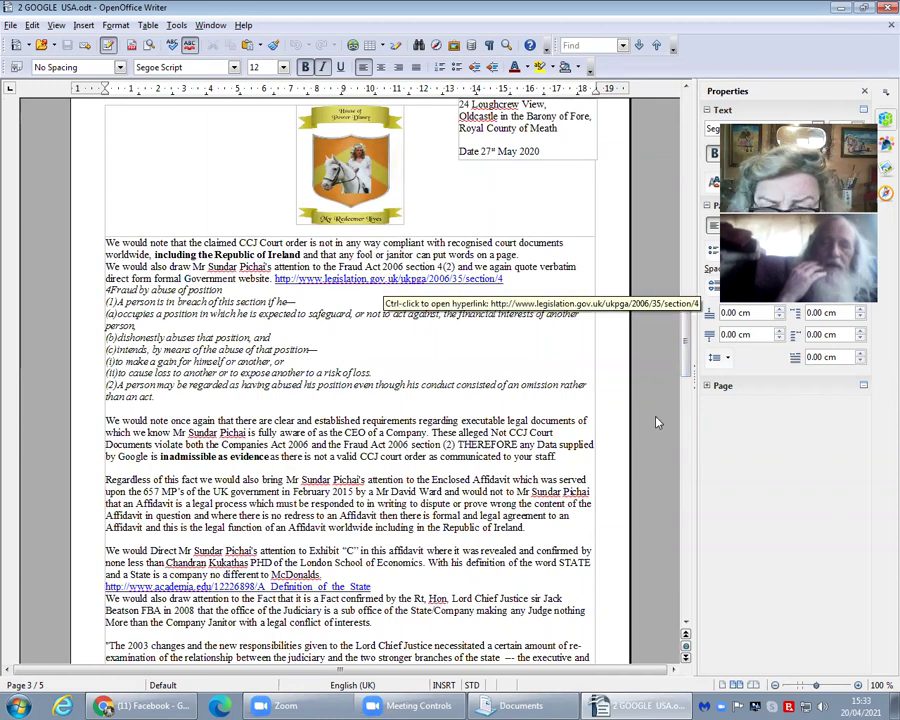
pyautogui.moveTo(688, 347); pyautogui.dragTo(702, 236)
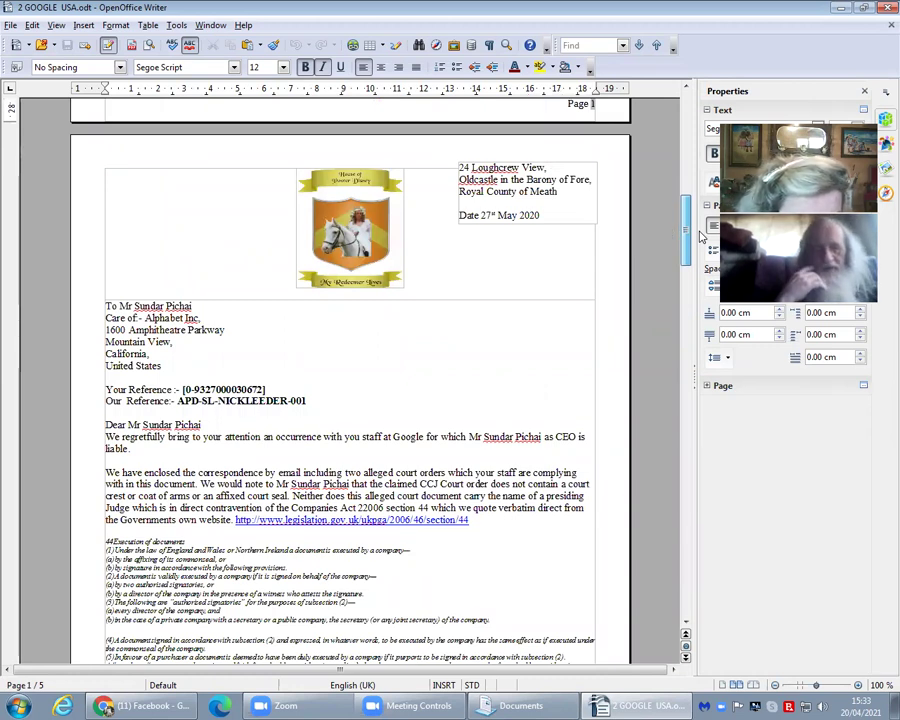
pyautogui.moveTo(686, 232); pyautogui.dragTo(722, 113)
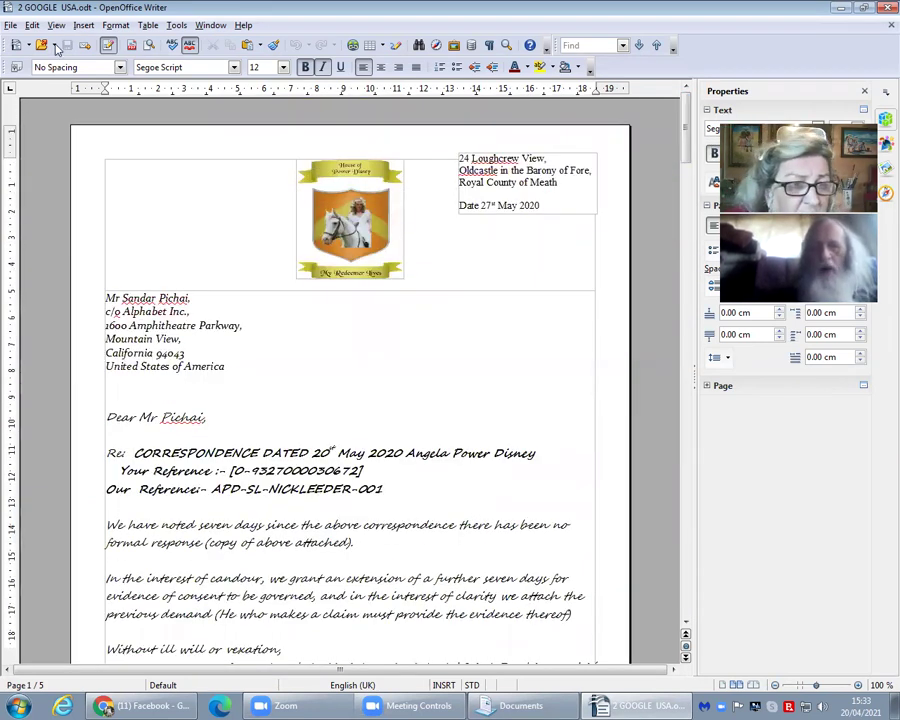
pyautogui.click(883, 10)
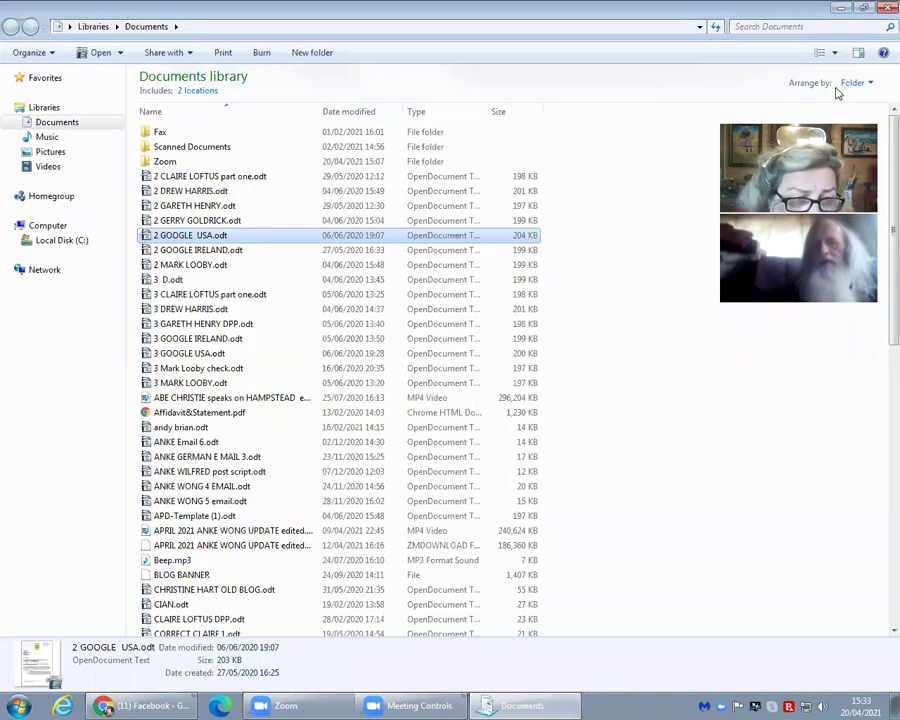
# Open 2 GOOGLE IRELAND.odt, check the letter dated 27 May 2020 and close the document
pyautogui.click(203, 255)
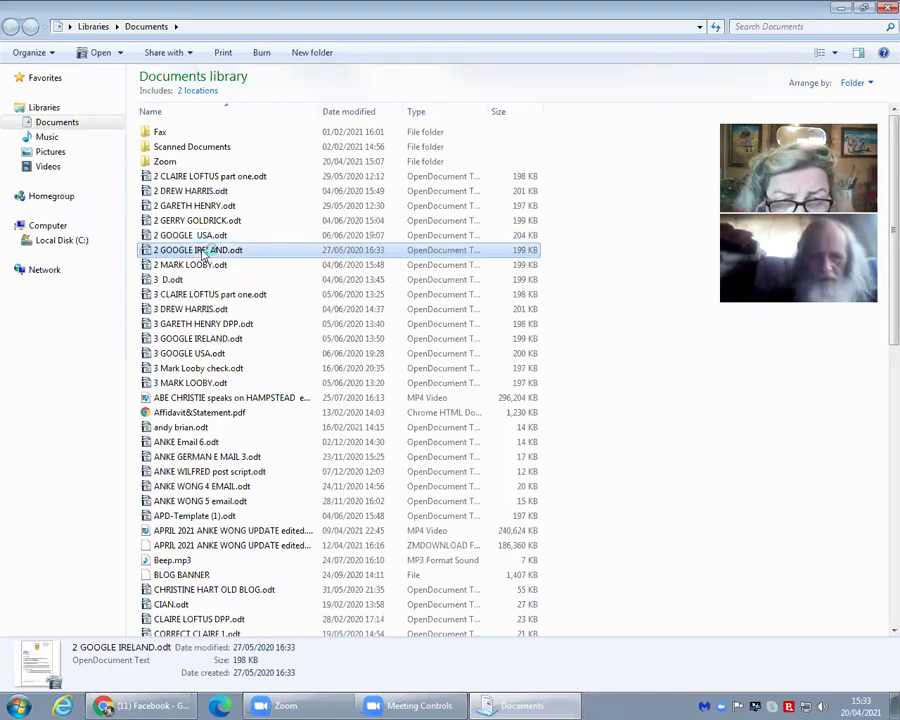
pyautogui.doubleClick(203, 252)
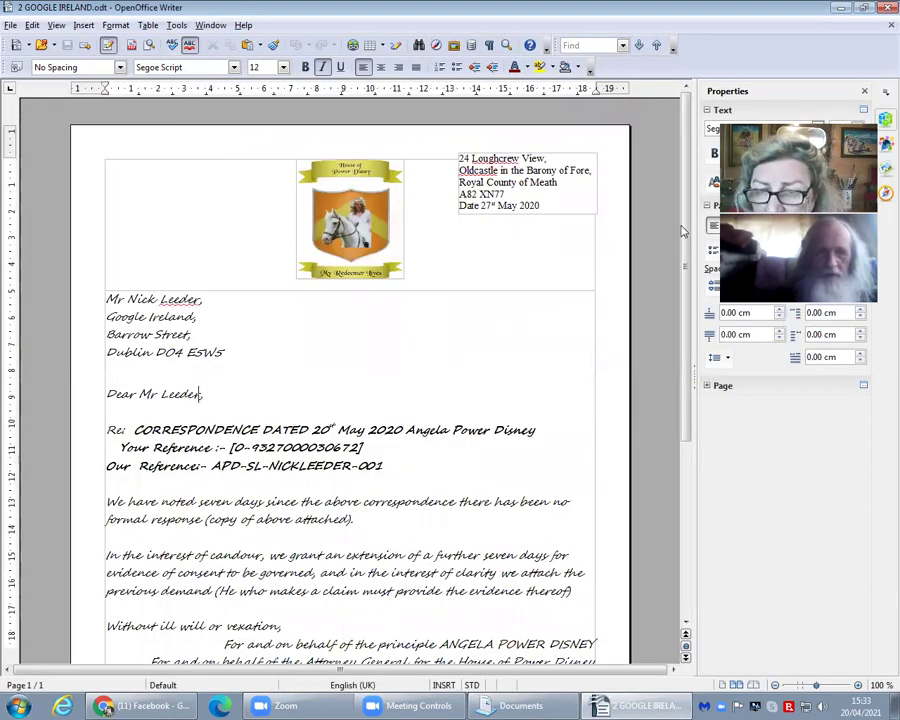
pyautogui.moveTo(689, 217); pyautogui.dragTo(492, 351)
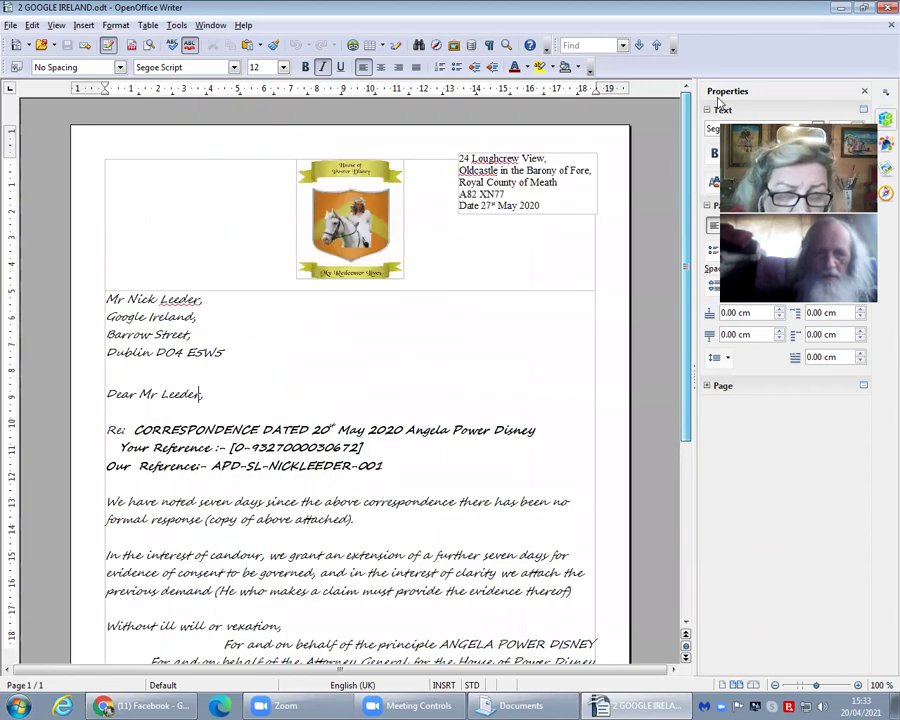
pyautogui.click(884, 8)
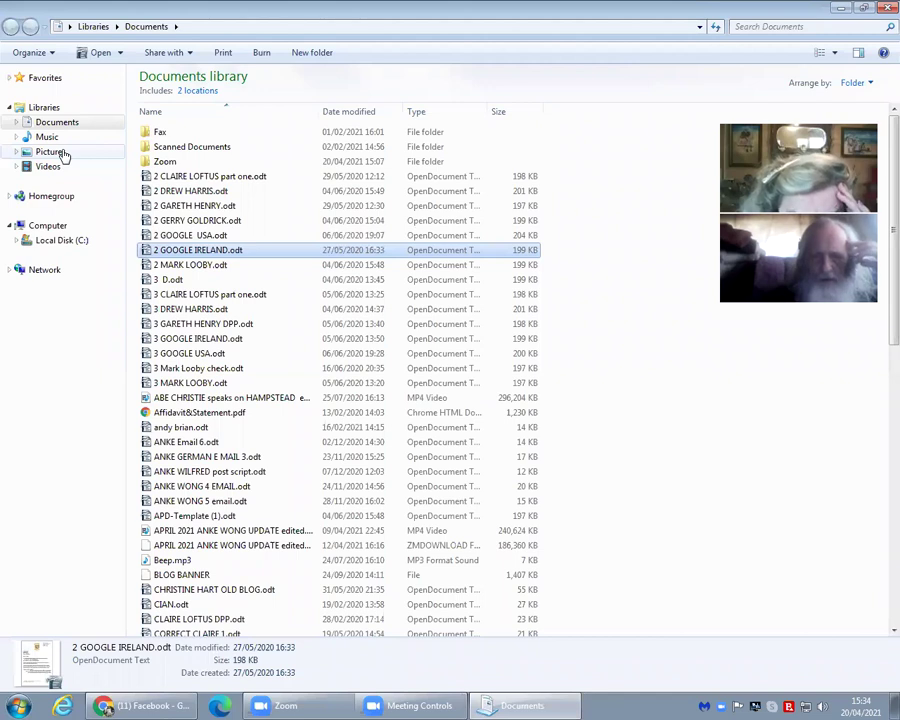
# Open 3 GOOGLE IRELAND.odt, check the letter dated 5 June 2020 and close the document
pyautogui.doubleClick(208, 340)
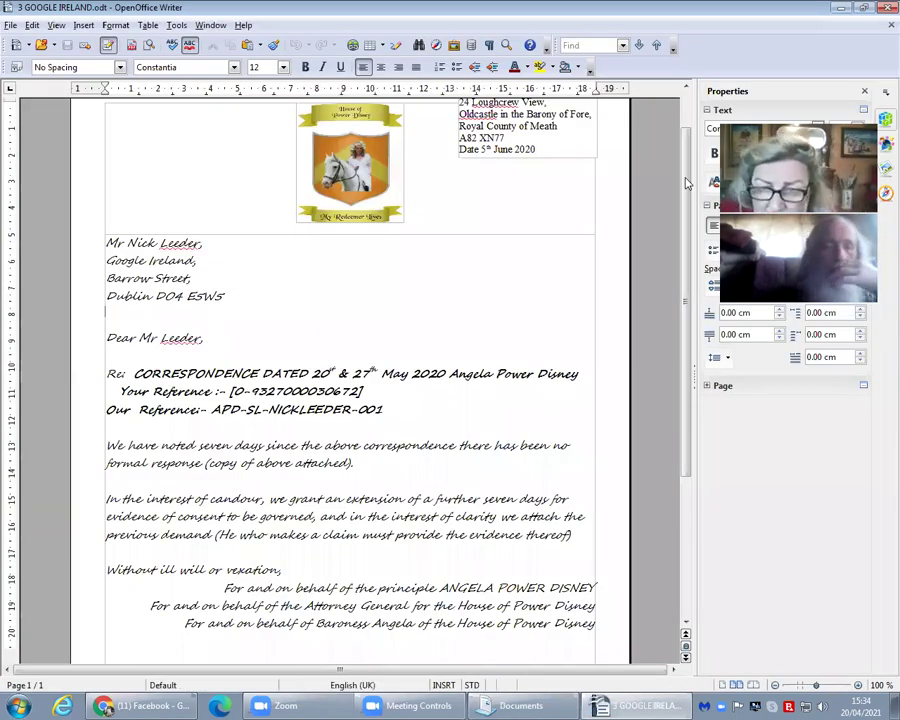
pyautogui.scroll(-5, 679, 300)
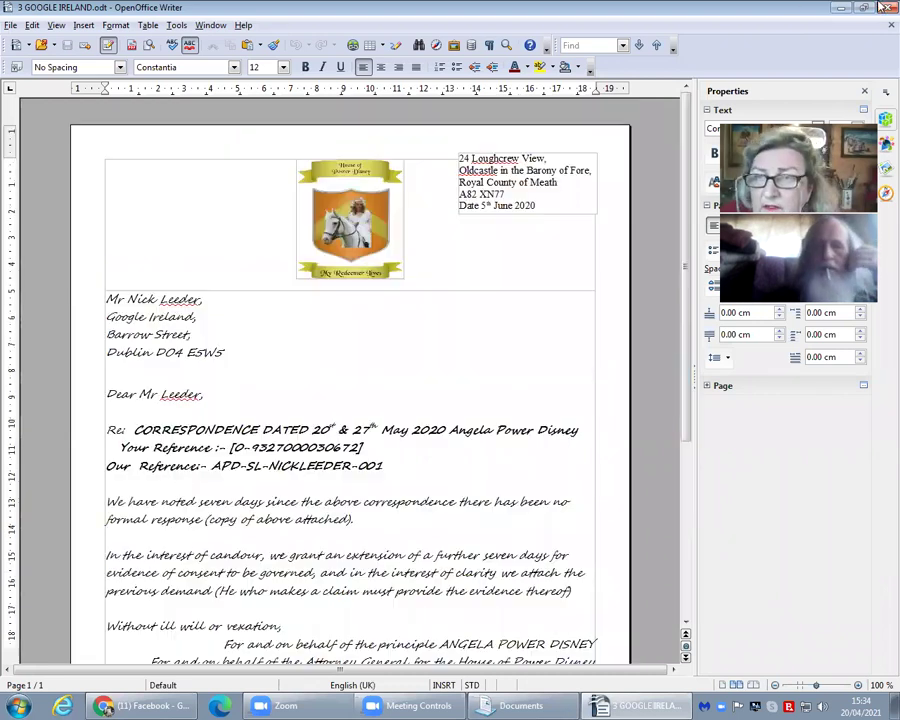
pyautogui.click(881, 8)
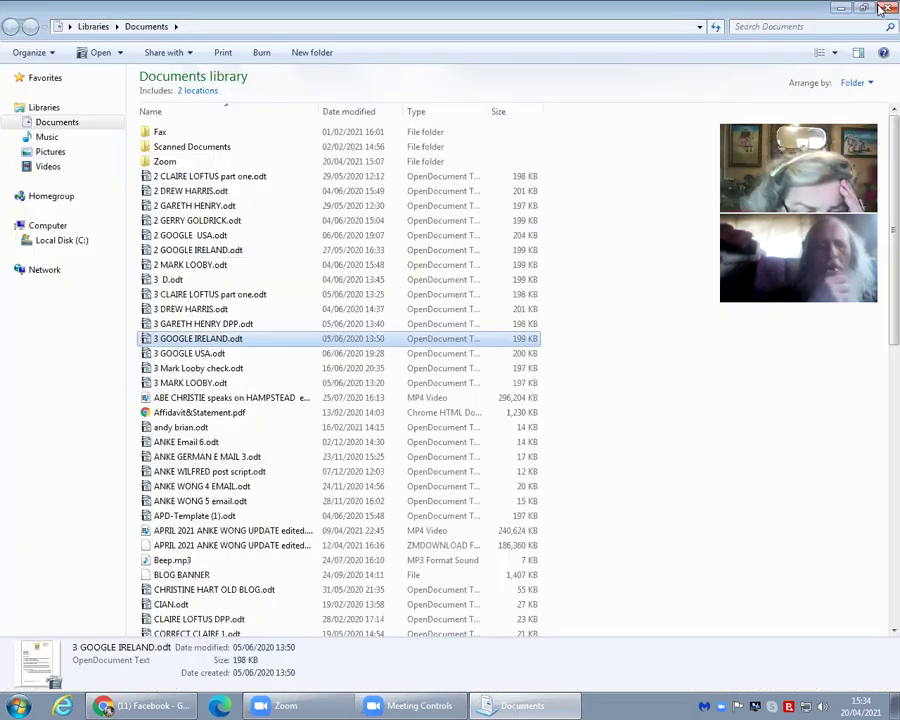
# Open 3 GOOGLE USA.odt, check the letter dated 5 June 2020 and close the document
pyautogui.doubleClick(297, 355)
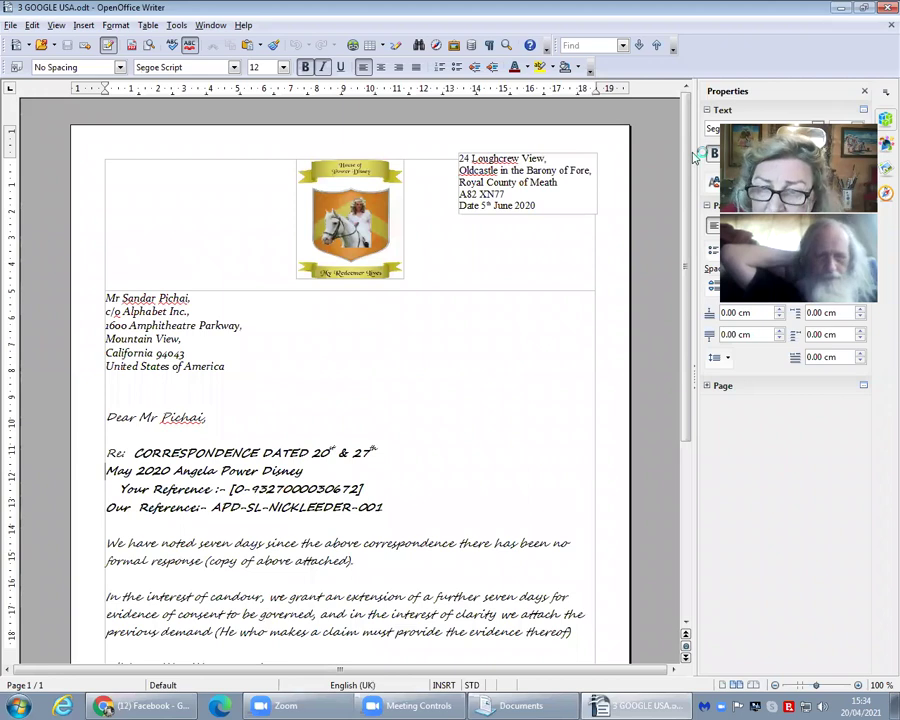
pyautogui.moveTo(688, 163); pyautogui.dragTo(679, 207)
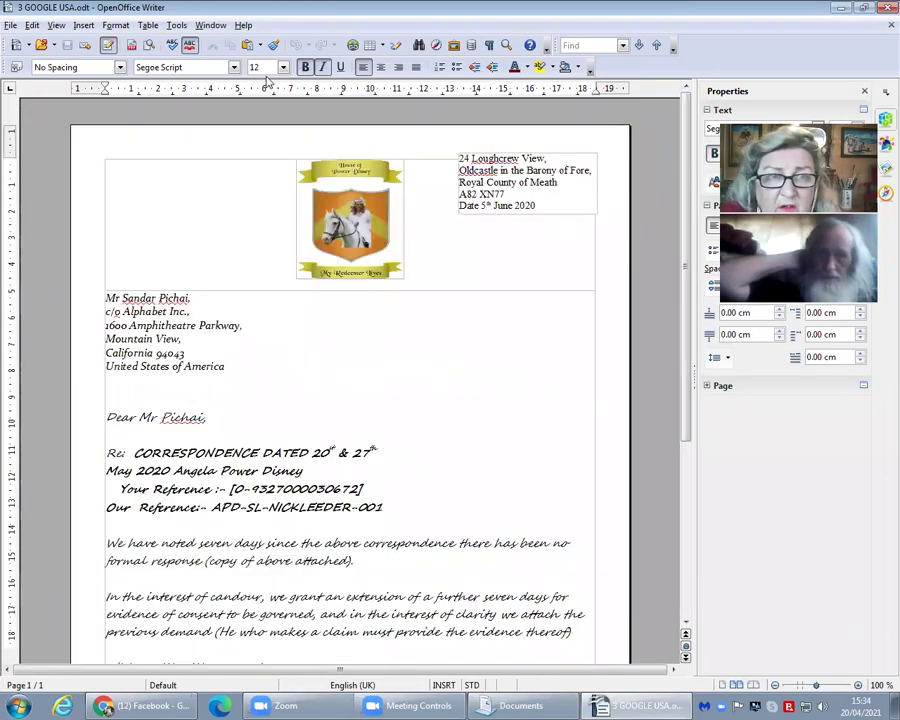
pyautogui.click(884, 9)
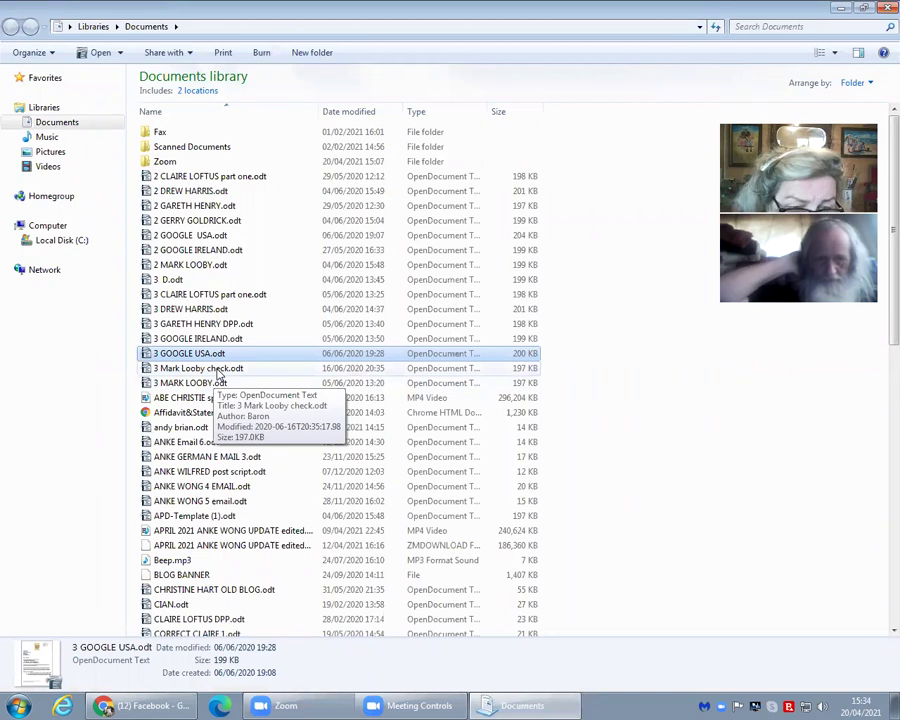
# Open the check letter modified on 16/06/2020, look over its single page dated 4 June 2020 and close the document
pyautogui.click(205, 370)
pyautogui.doubleClick(218, 370)
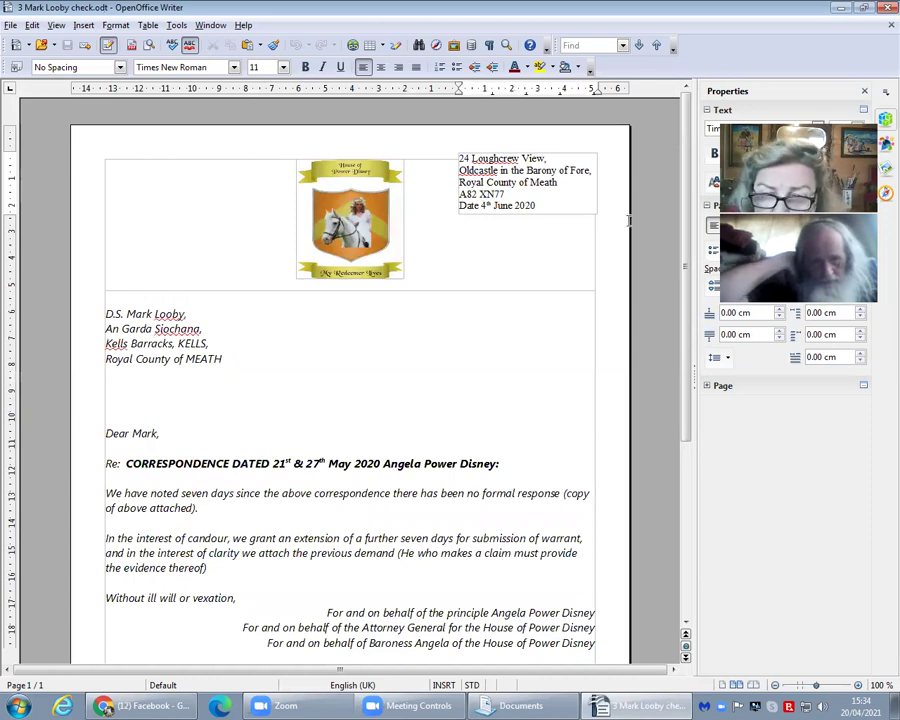
pyautogui.moveTo(686, 216); pyautogui.dragTo(715, 7)
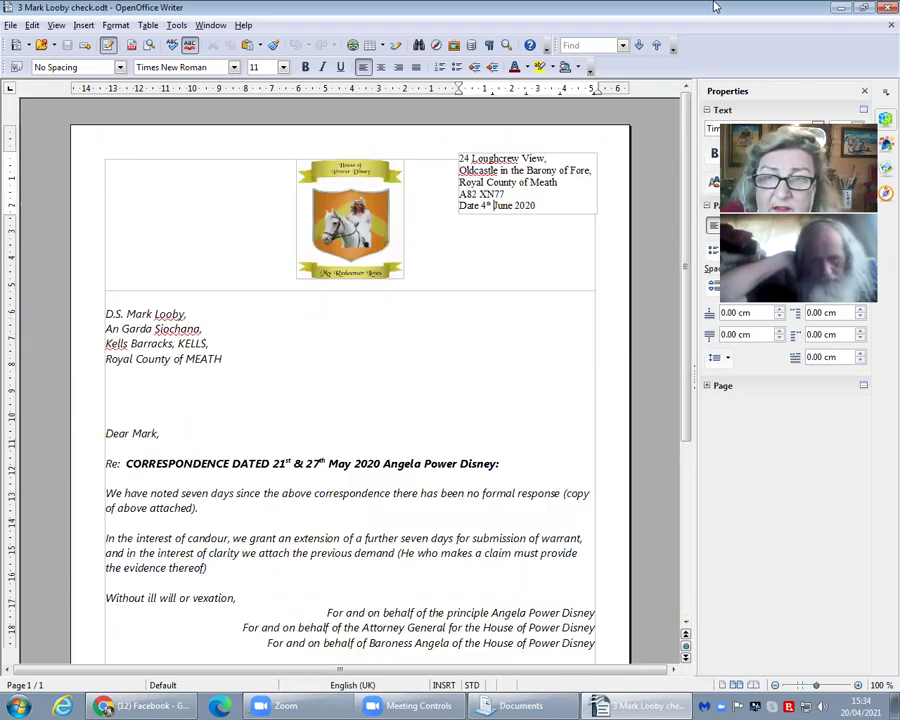
pyautogui.click(880, 10)
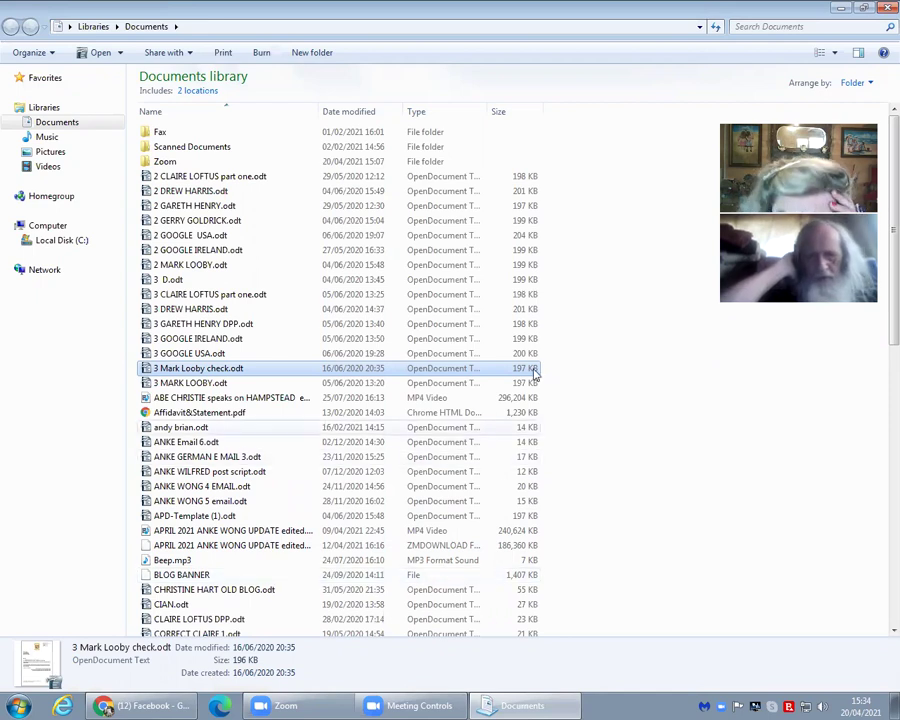
# Find CORRECT GOOGLE CEO 1.odt further down the Documents library and open it
pyautogui.scroll(-2, 879, 330)
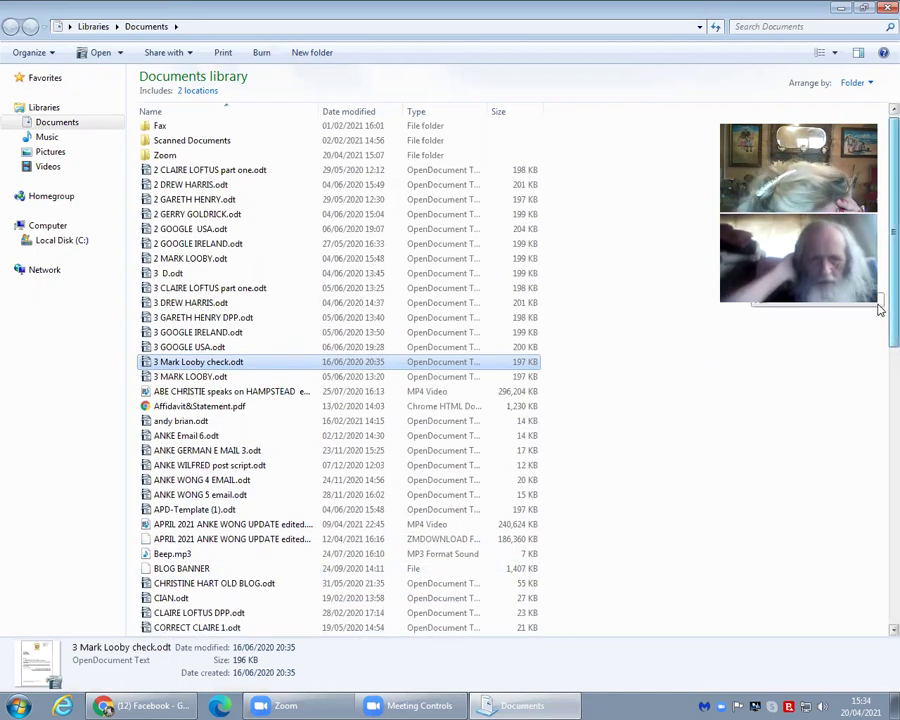
pyautogui.scroll(-2, 879, 343)
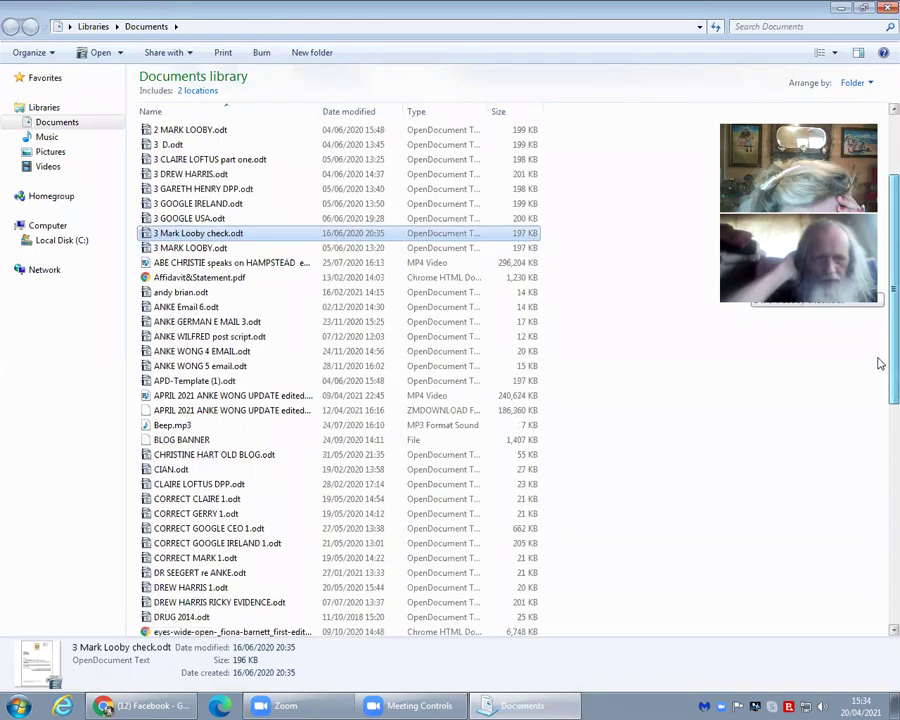
pyautogui.scroll(-1, 879, 374)
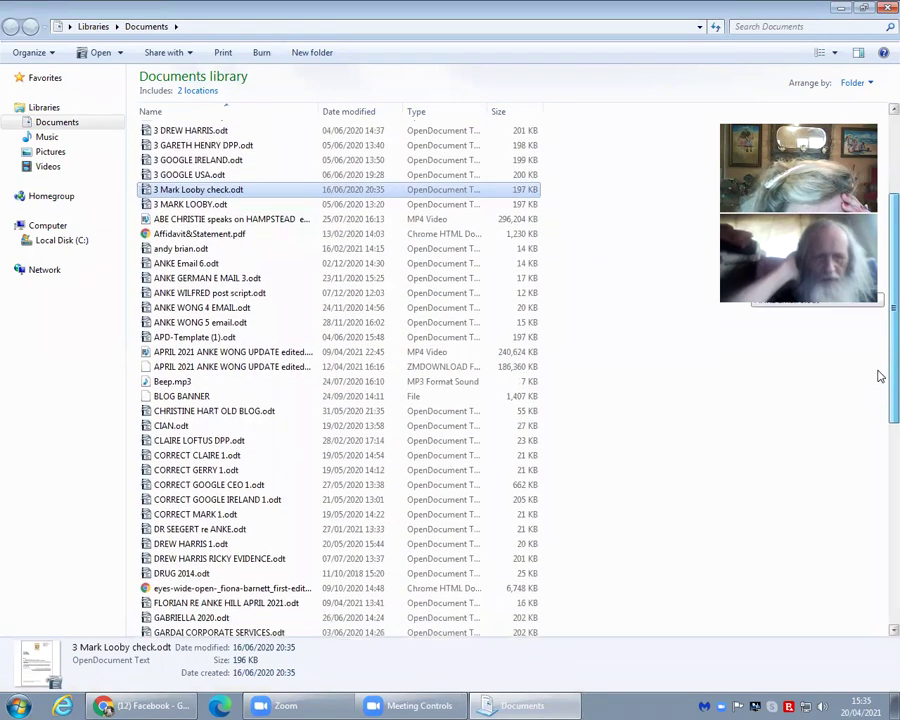
pyautogui.scroll(-1, 879, 378)
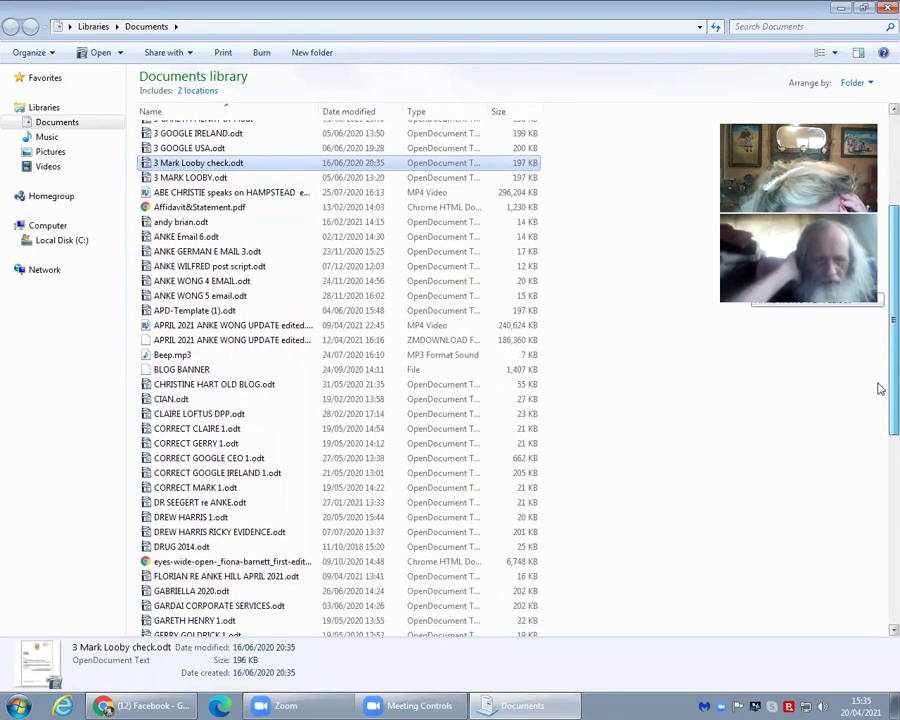
pyautogui.scroll(-1, 879, 392)
pyautogui.scroll(-1, 879, 398)
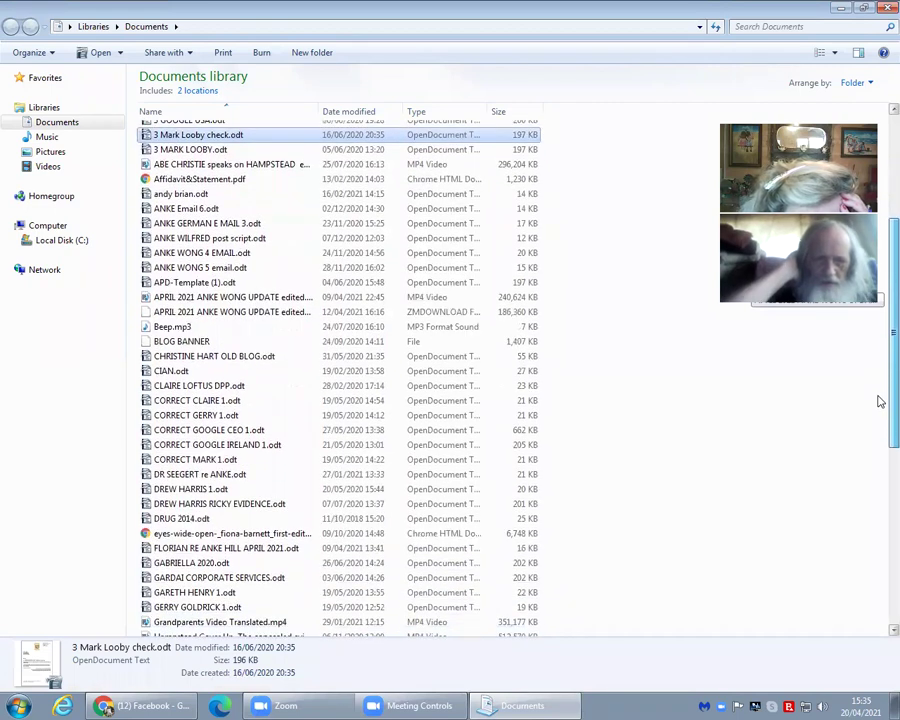
pyautogui.scroll(-1, 879, 401)
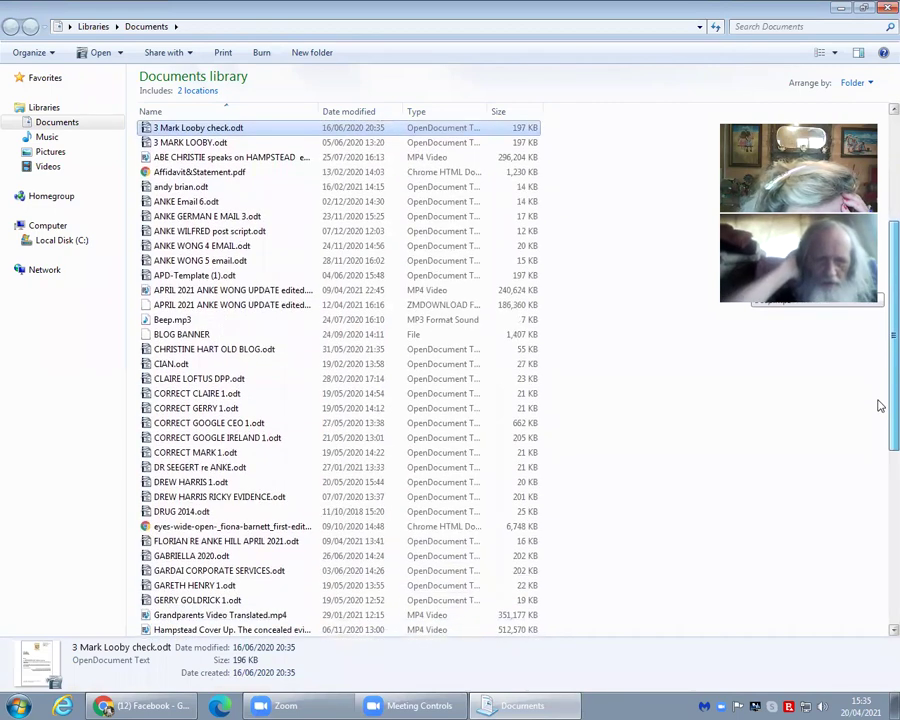
pyautogui.scroll(-1, 879, 407)
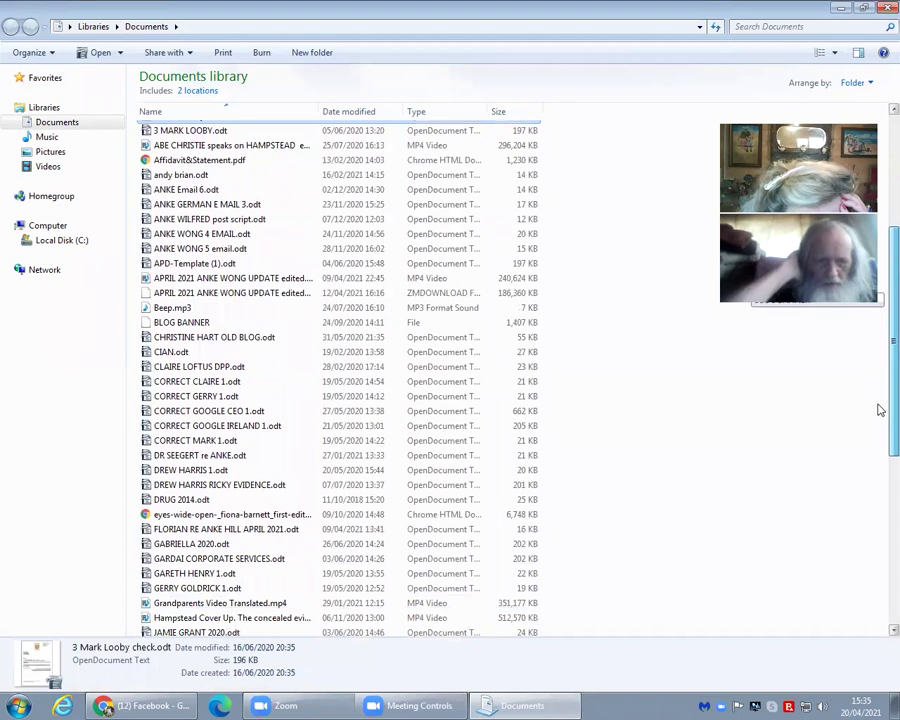
pyautogui.click(212, 416)
pyautogui.doubleClick(212, 416)
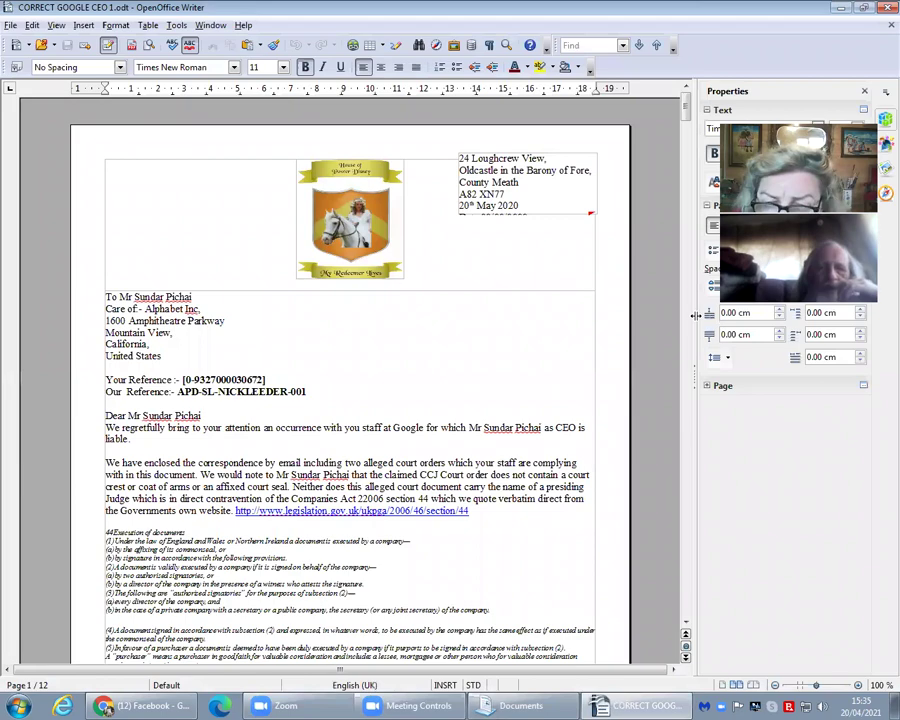
# Read the Google e-mail correspondence on pages 4 and 5 and the court orders on pages 6 and 10
pyautogui.moveTo(686, 104); pyautogui.dragTo(704, 243)
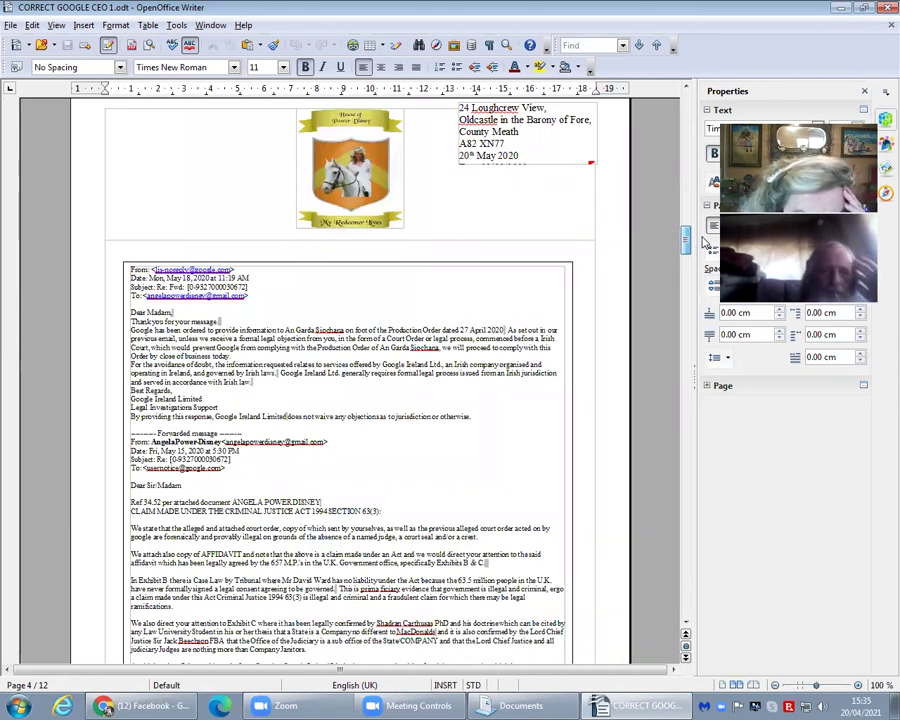
pyautogui.moveTo(703, 243); pyautogui.dragTo(706, 248)
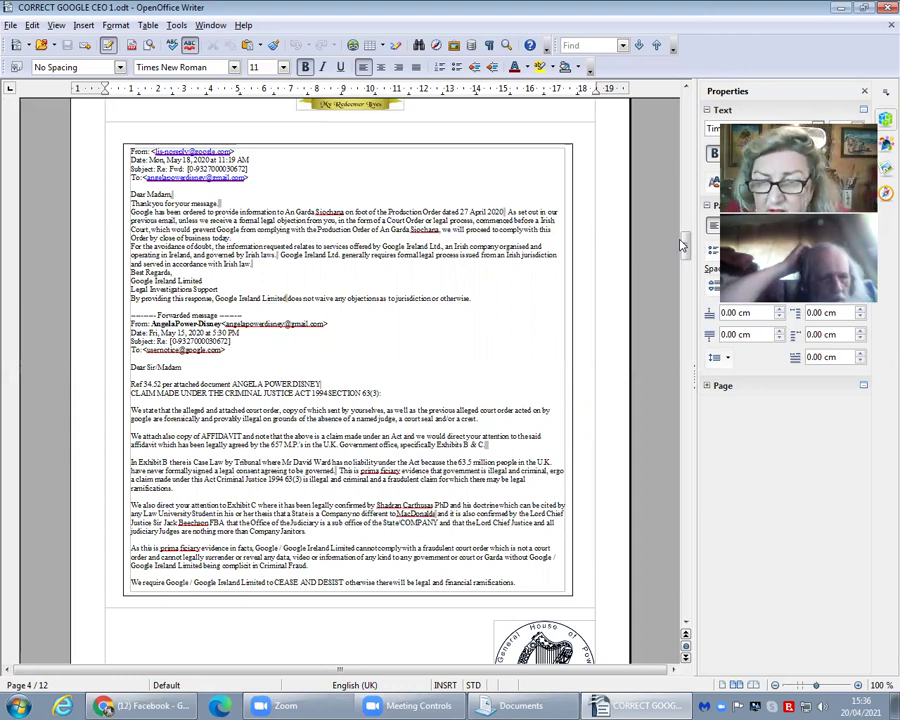
pyautogui.moveTo(686, 246); pyautogui.dragTo(688, 293)
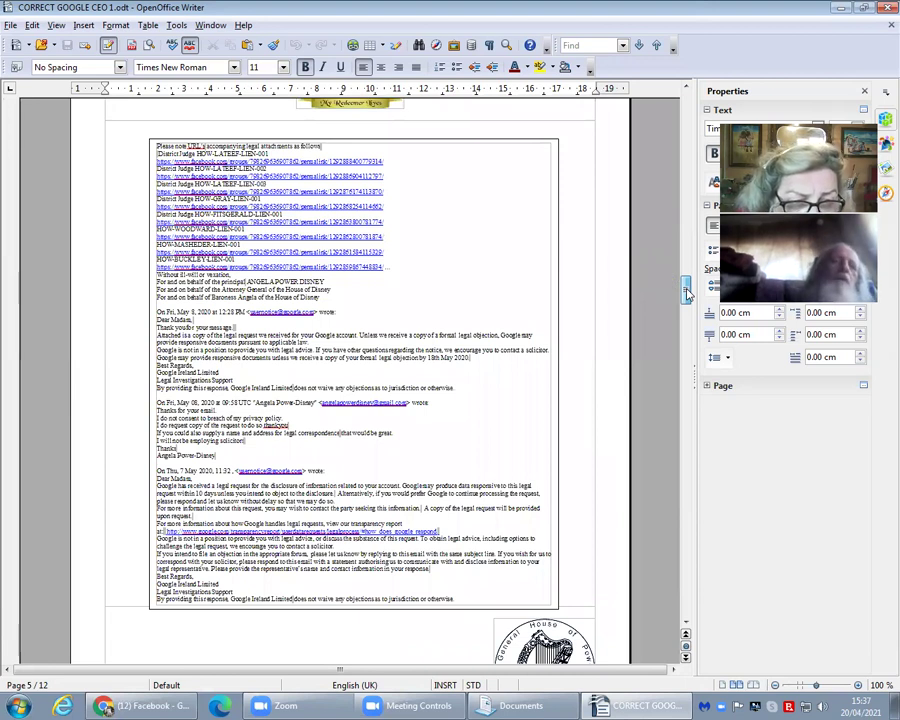
pyautogui.moveTo(688, 293); pyautogui.dragTo(690, 335)
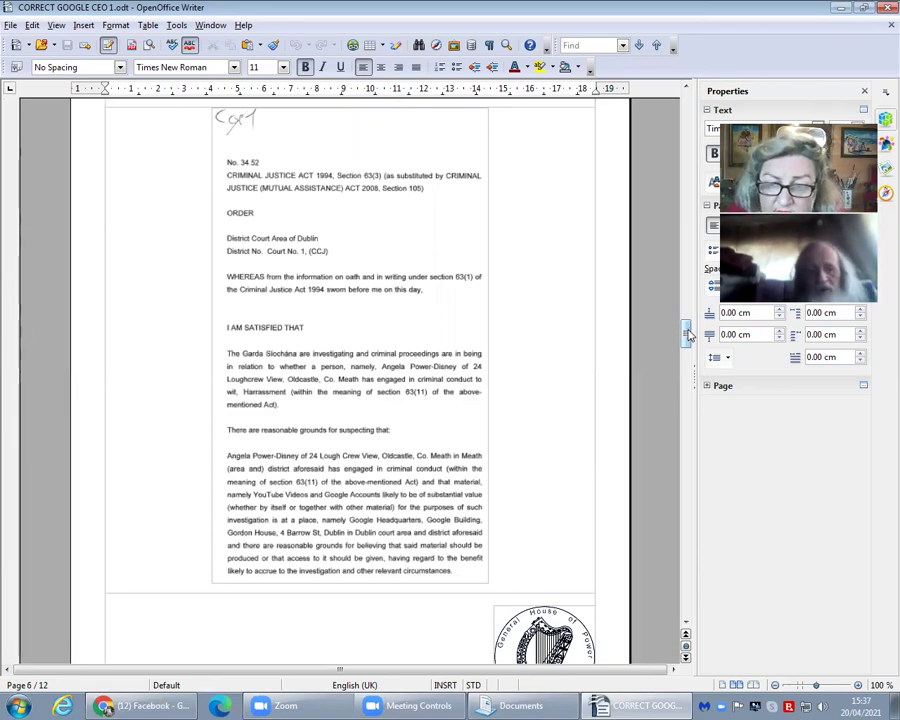
pyautogui.moveTo(688, 335); pyautogui.dragTo(681, 507)
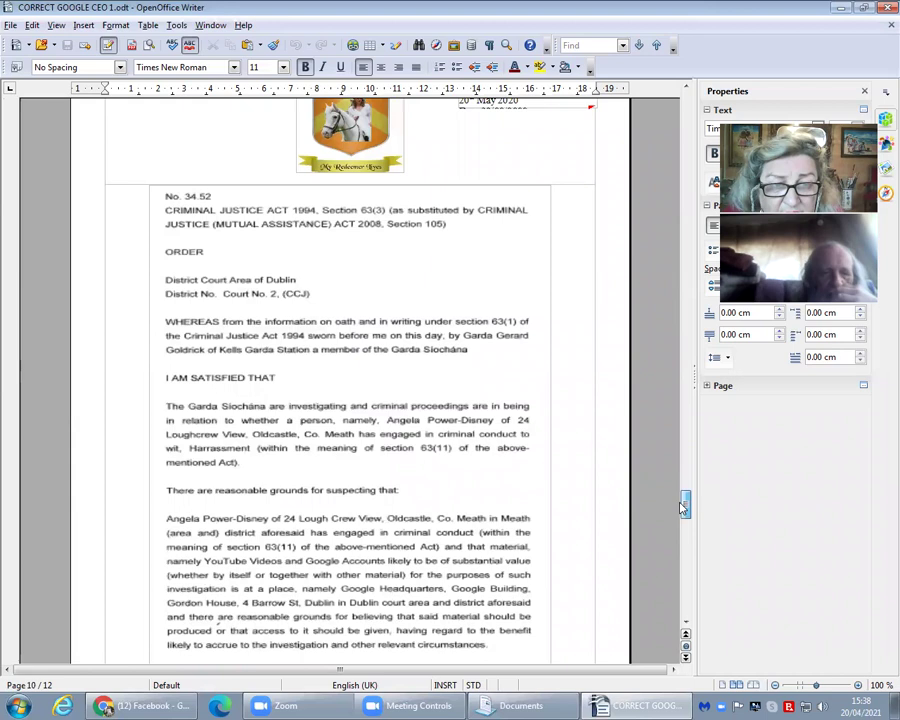
pyautogui.moveTo(681, 507); pyautogui.dragTo(684, 505)
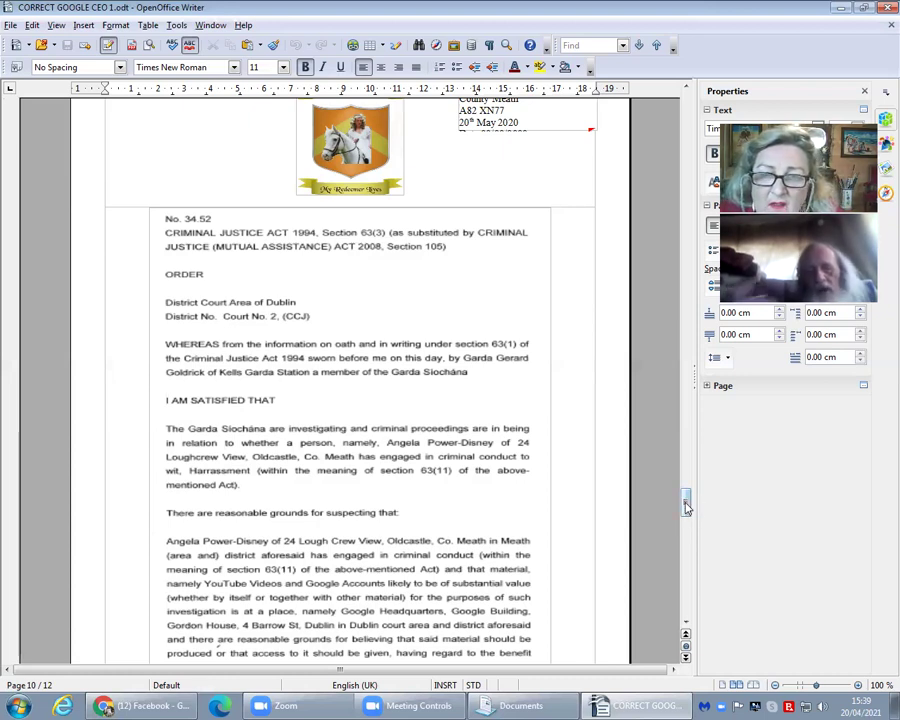
# Go back to the correspondence on page 4, and compare it with the Court No. 1 order on page 6
pyautogui.moveTo(686, 508); pyautogui.dragTo(706, 284)
pyautogui.moveTo(708, 284); pyautogui.dragTo(708, 266)
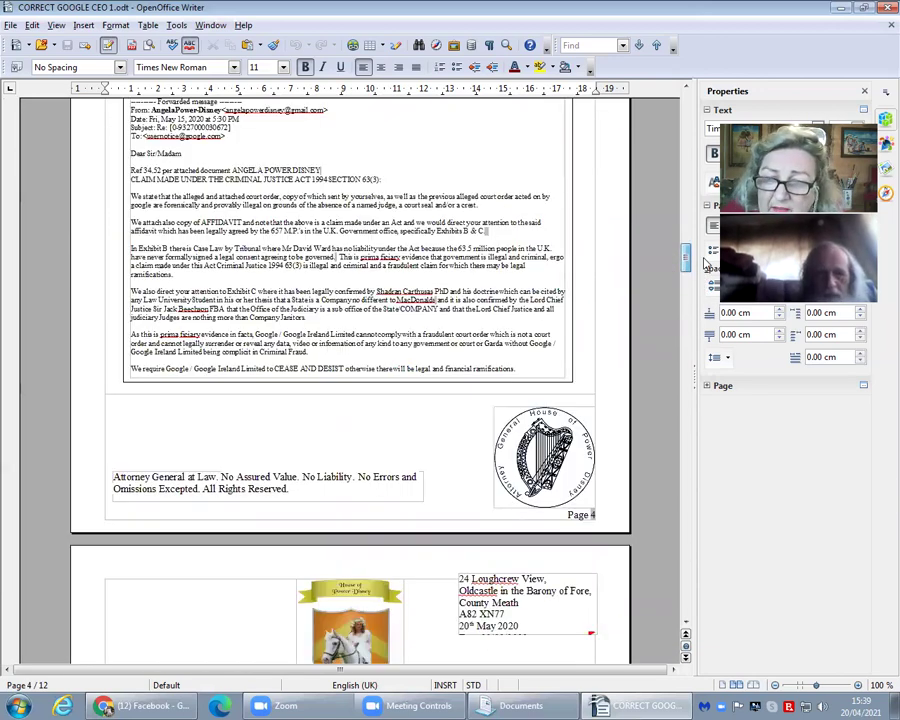
pyautogui.moveTo(707, 264); pyautogui.dragTo(692, 338)
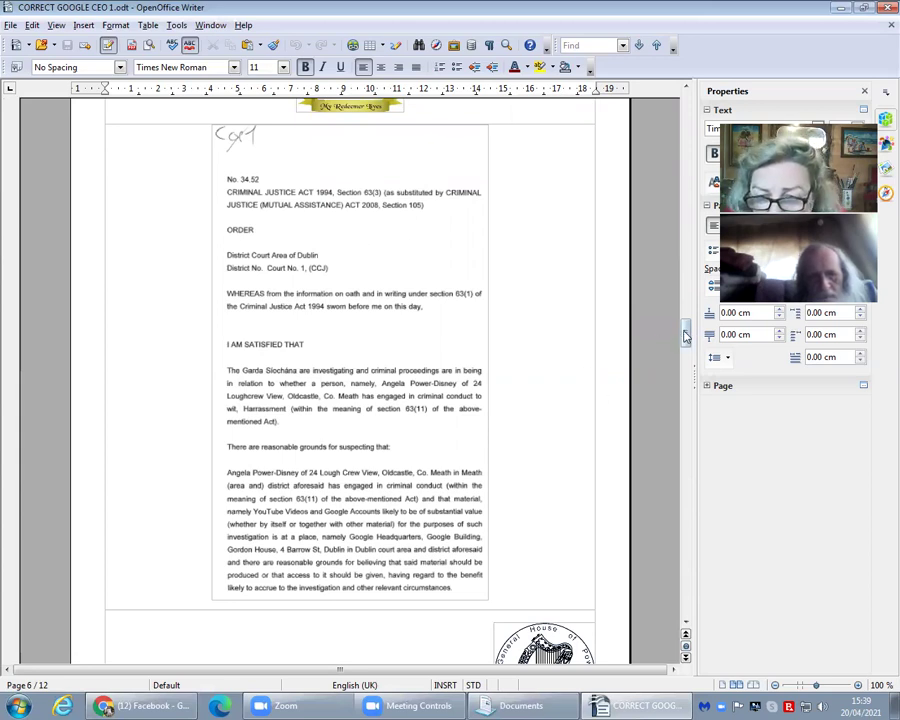
pyautogui.moveTo(687, 327)
pyautogui.mouseDown()
pyautogui.moveTo(686, 342)
pyautogui.moveTo(686, 329)
pyautogui.mouseUp()
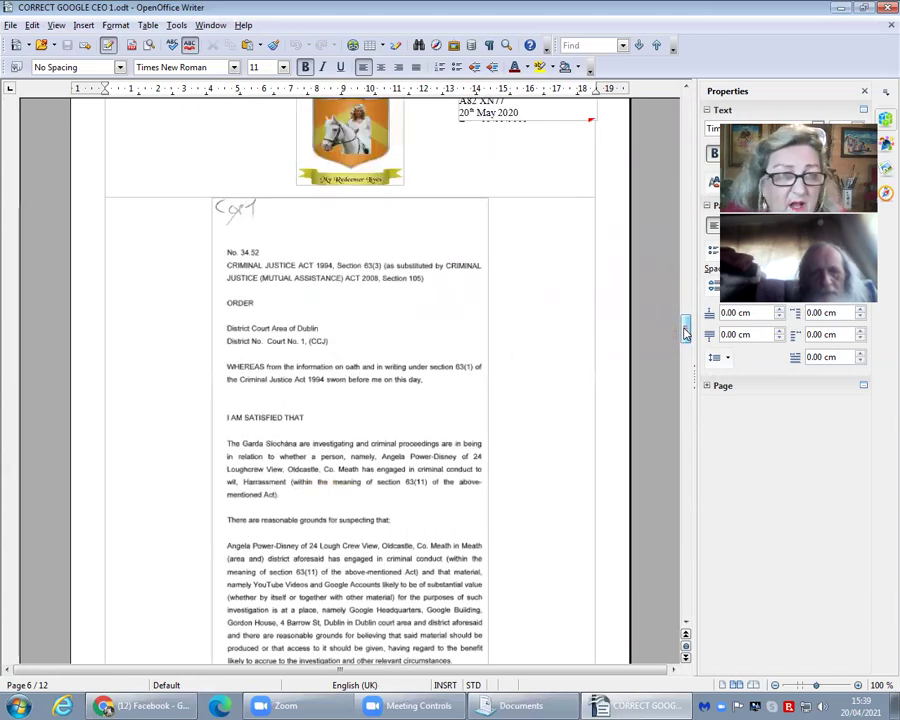
# Print only page 6 of the letter on the HP Deskjet 2540 series printer
pyautogui.click(10, 25)
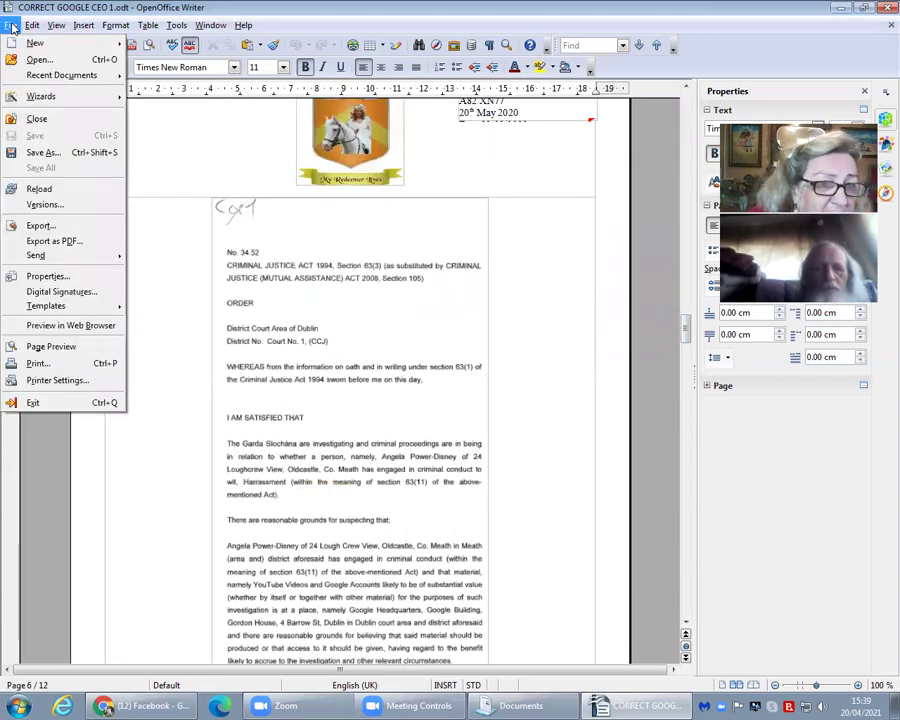
pyautogui.click(38, 363)
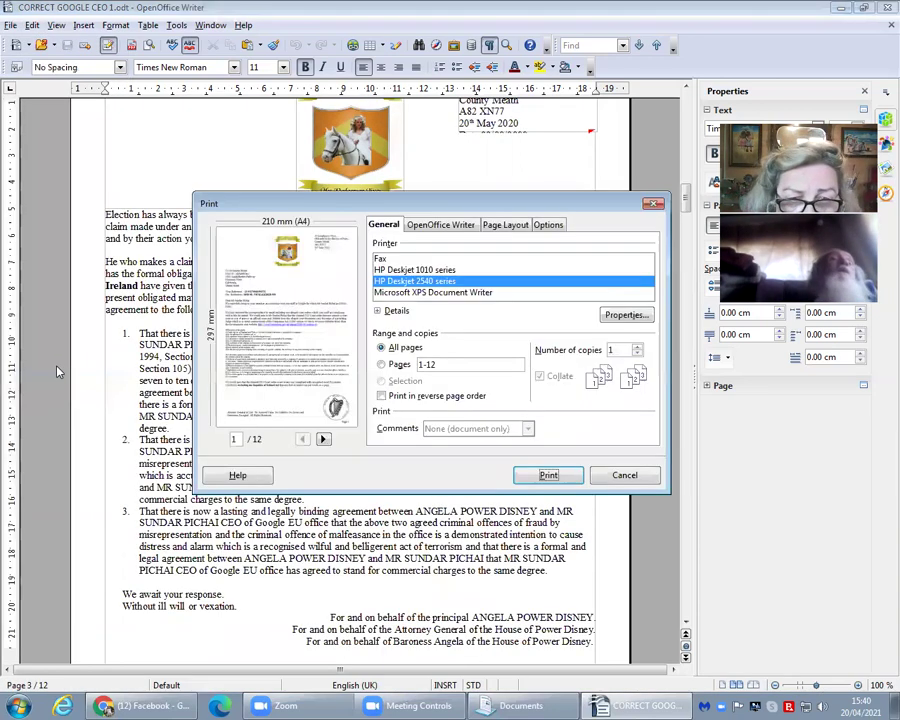
pyautogui.click(382, 365)
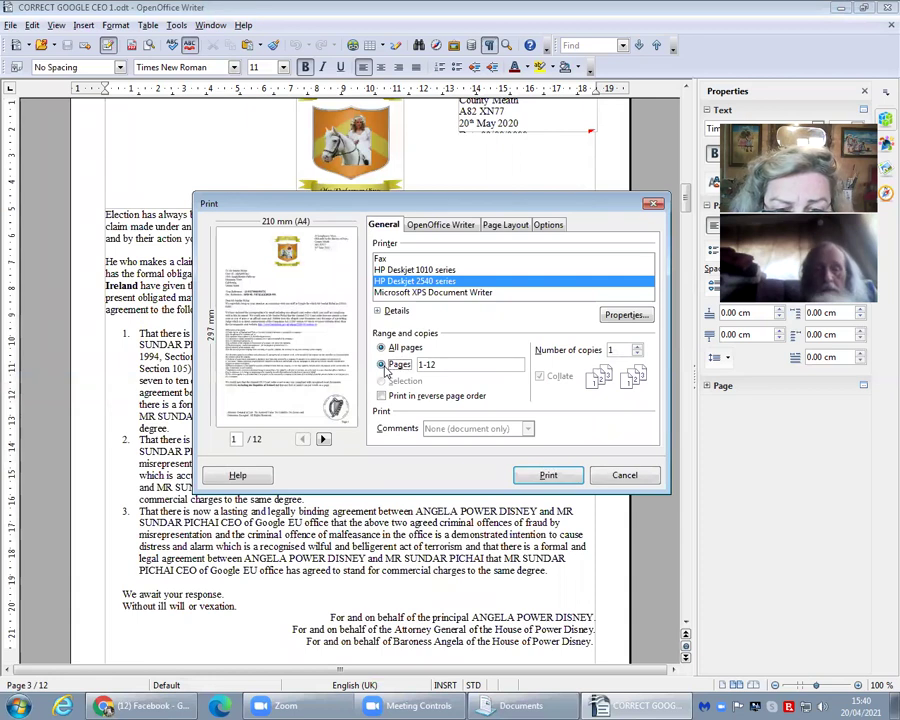
pyautogui.press('BackSpace')
pyautogui.press('BackSpace')
pyautogui.press('BackSpace')
pyautogui.press('BackSpace')
pyautogui.write('6-')
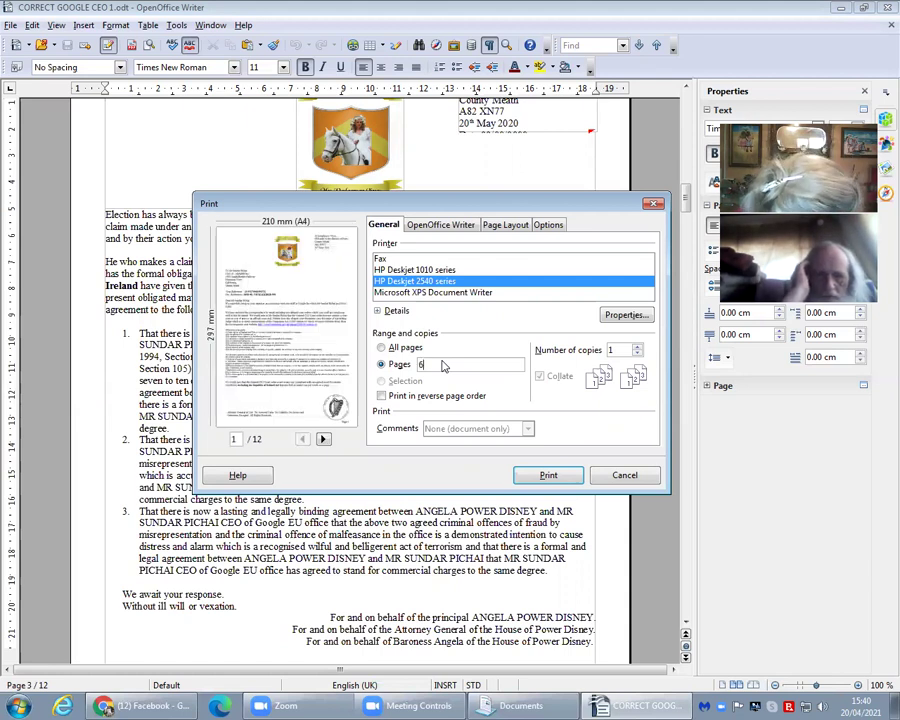
pyautogui.write('6')
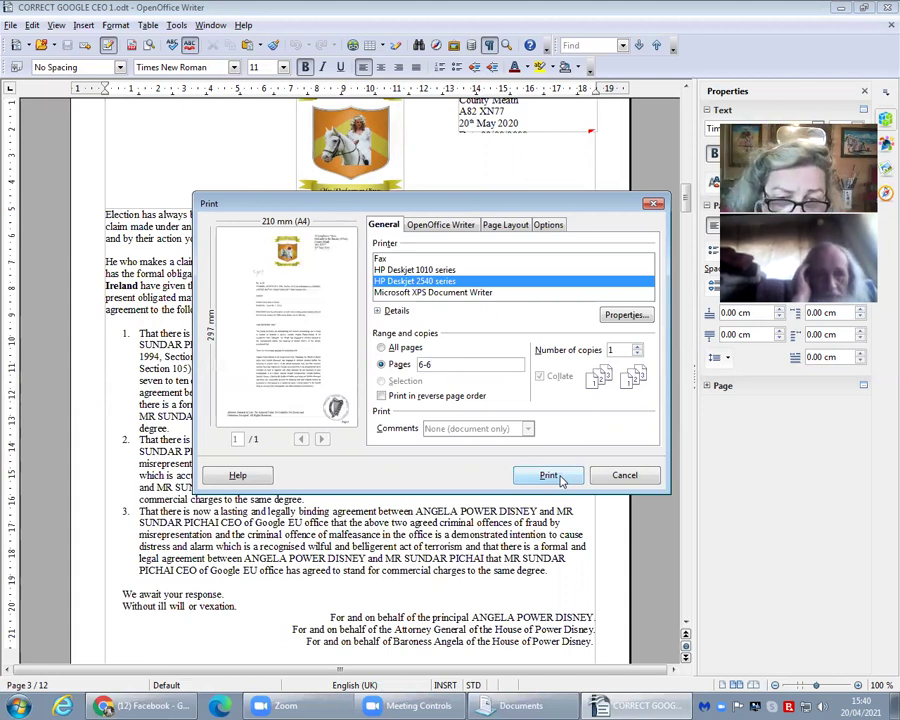
pyautogui.press('BackSpace')
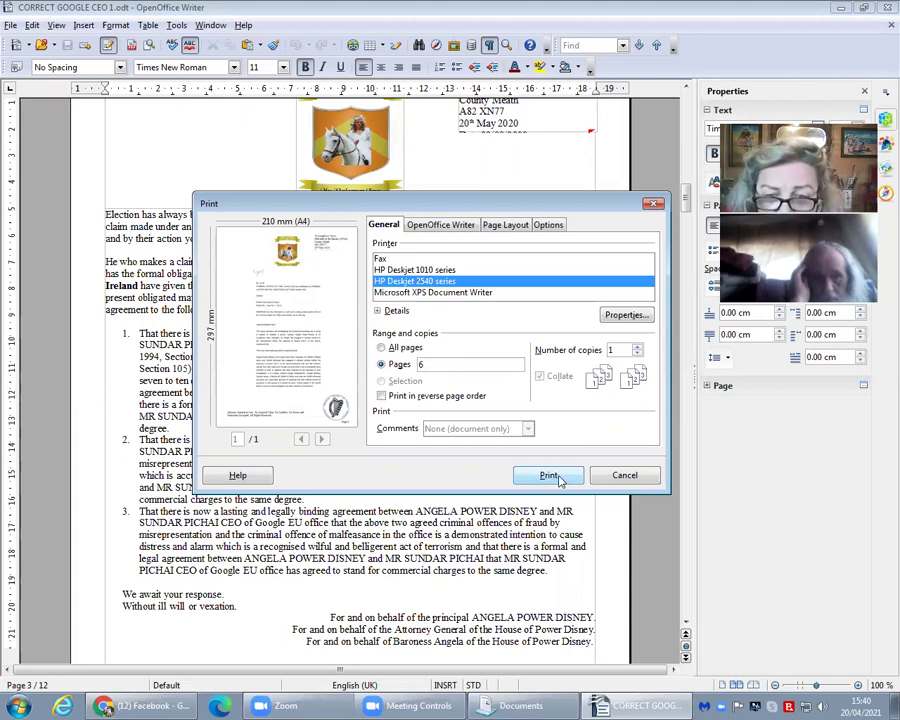
pyautogui.click(549, 475)
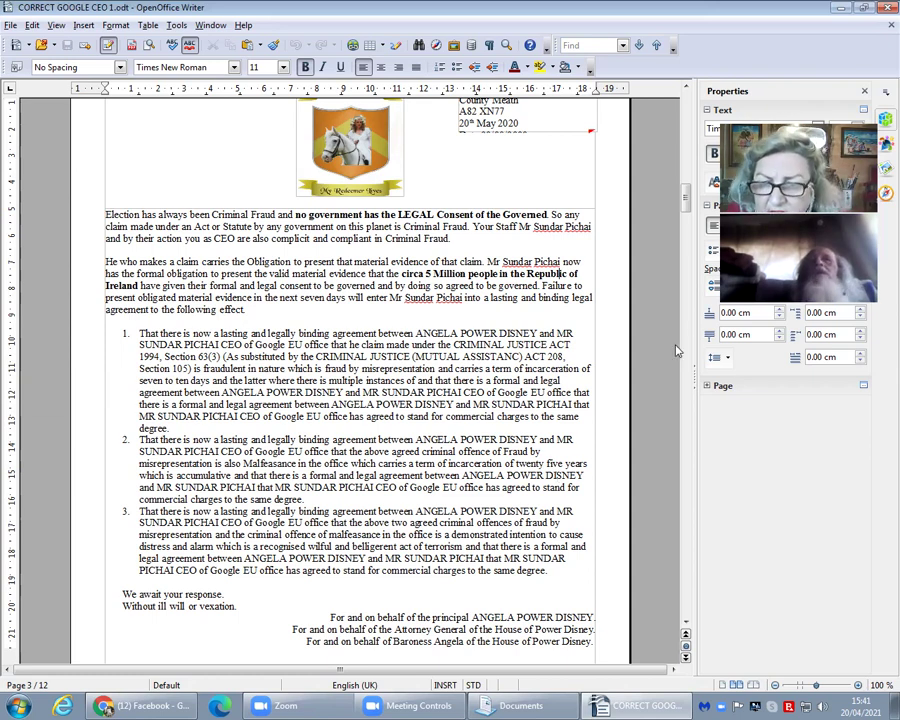
# Return to page 6 and reread the Court No. 1 order down to the page footer
pyautogui.moveTo(686, 196); pyautogui.dragTo(688, 339)
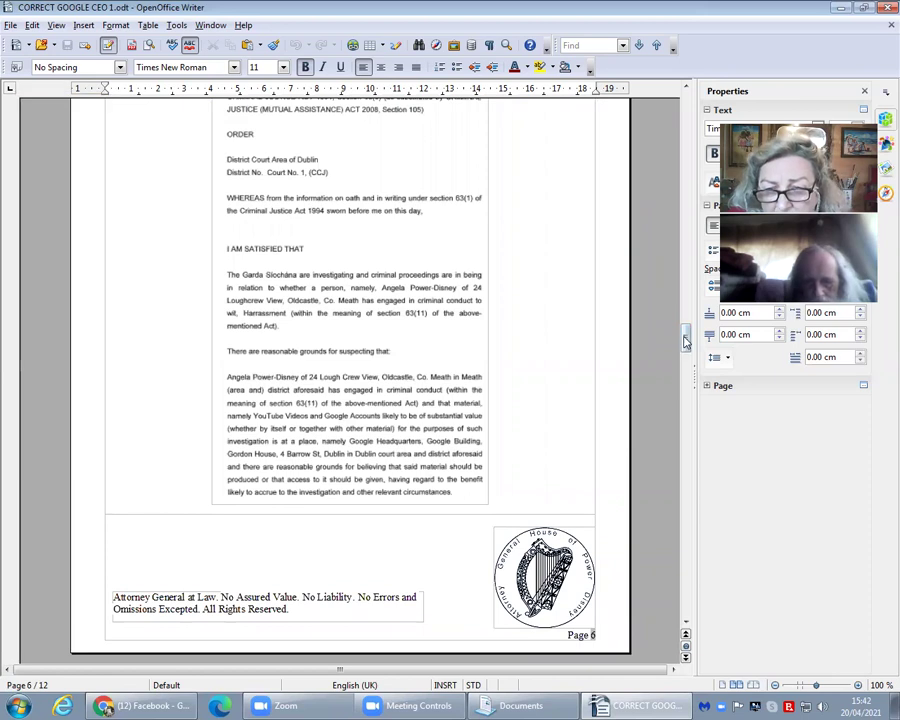
pyautogui.moveTo(688, 341); pyautogui.dragTo(686, 336)
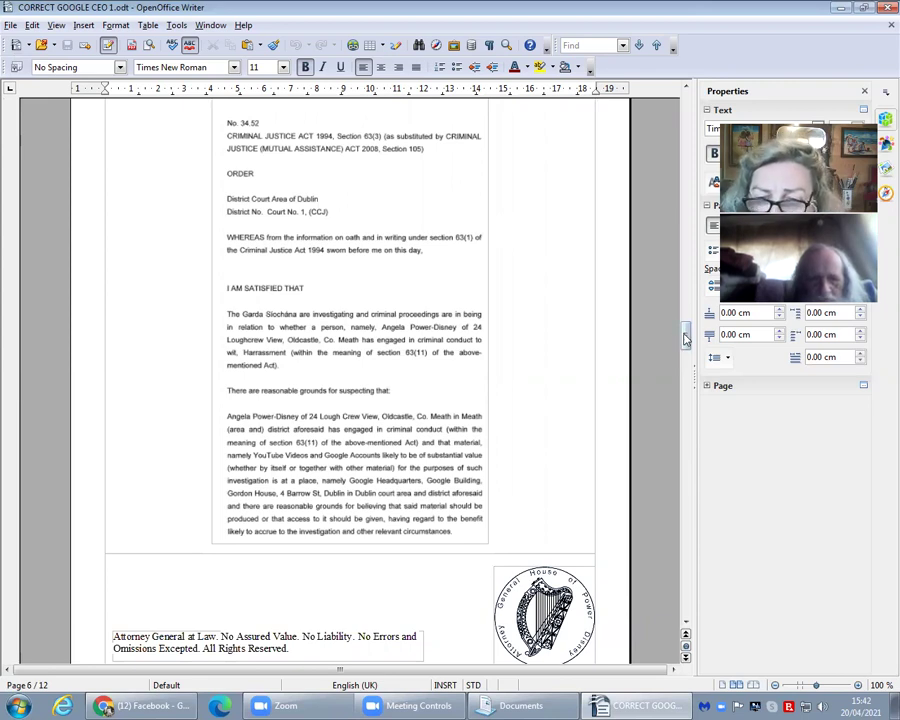
pyautogui.moveTo(688, 341); pyautogui.dragTo(688, 344)
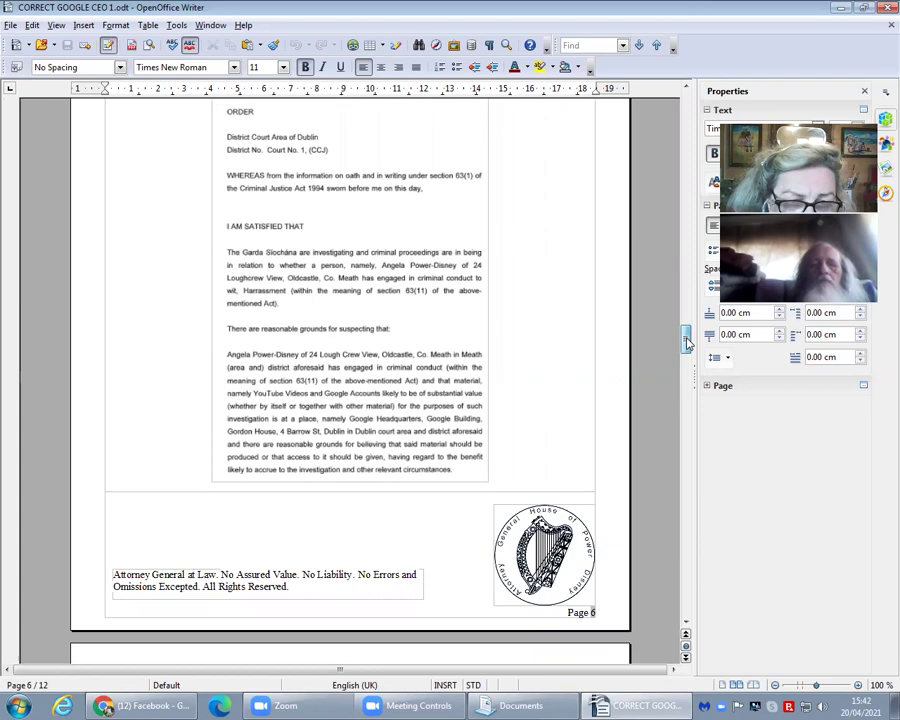
# Print only page 10, containing the Court No. 2 order, on the HP Deskjet 2540 series printer
pyautogui.moveTo(687, 343); pyautogui.dragTo(682, 511)
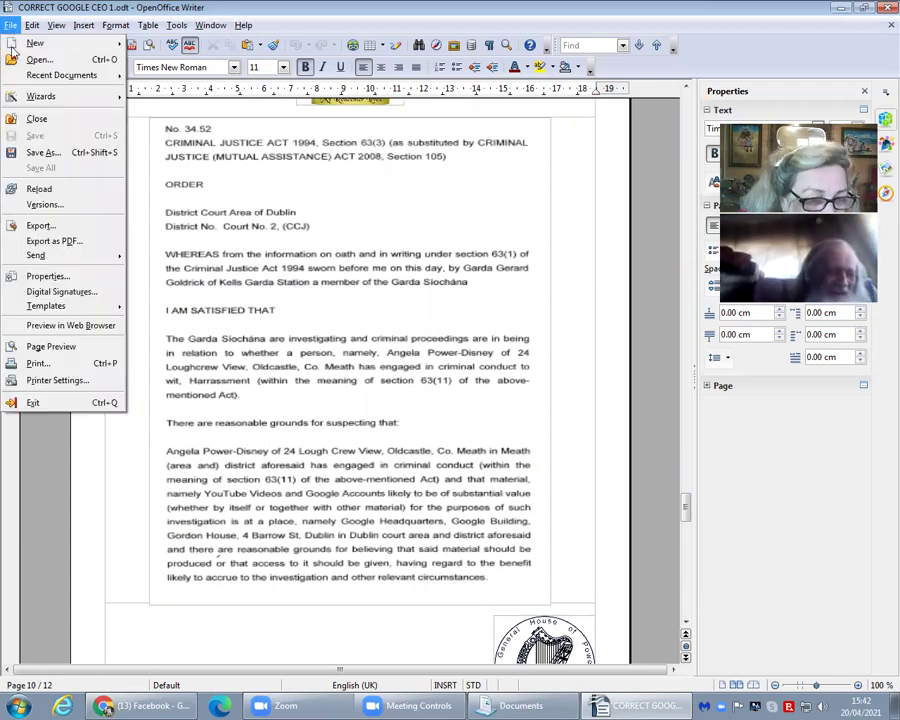
pyautogui.click(44, 366)
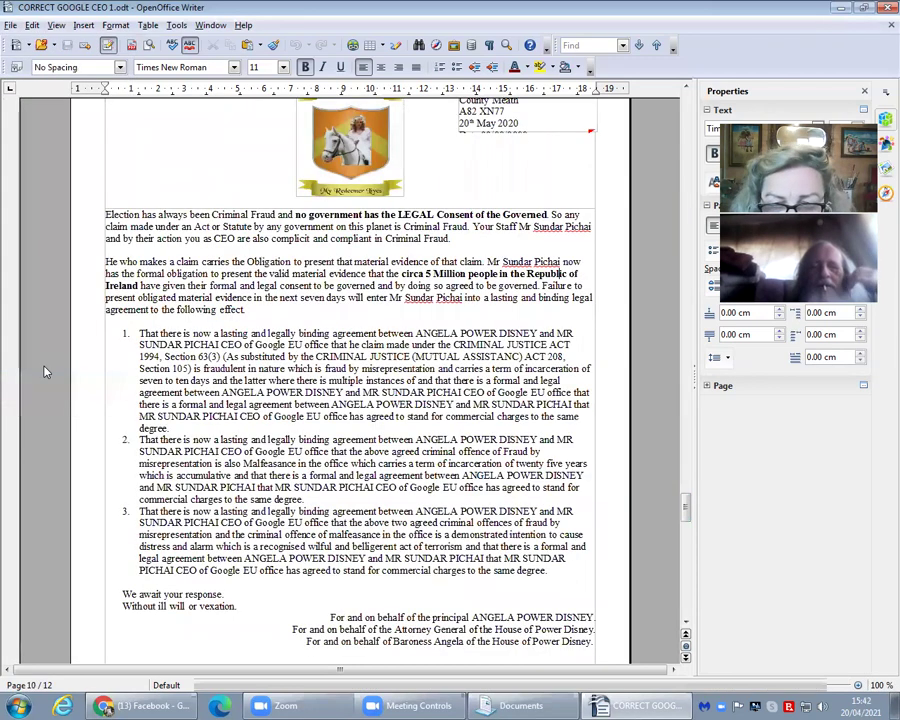
pyautogui.click(446, 365)
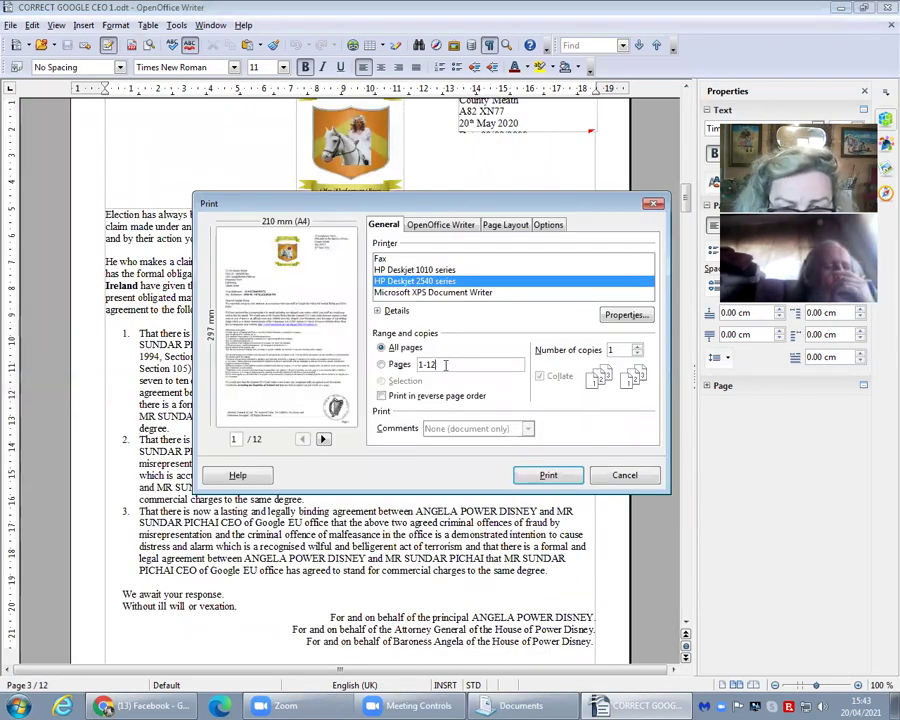
pyautogui.press('BackSpace')
pyautogui.press('BackSpace')
pyautogui.press('BackSpace')
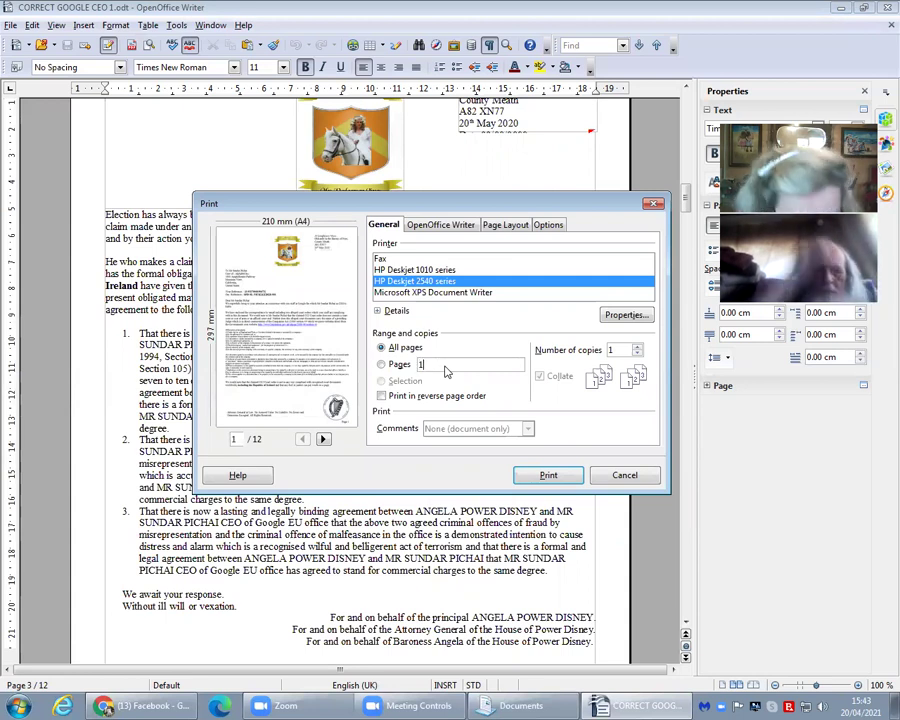
pyautogui.write('010')
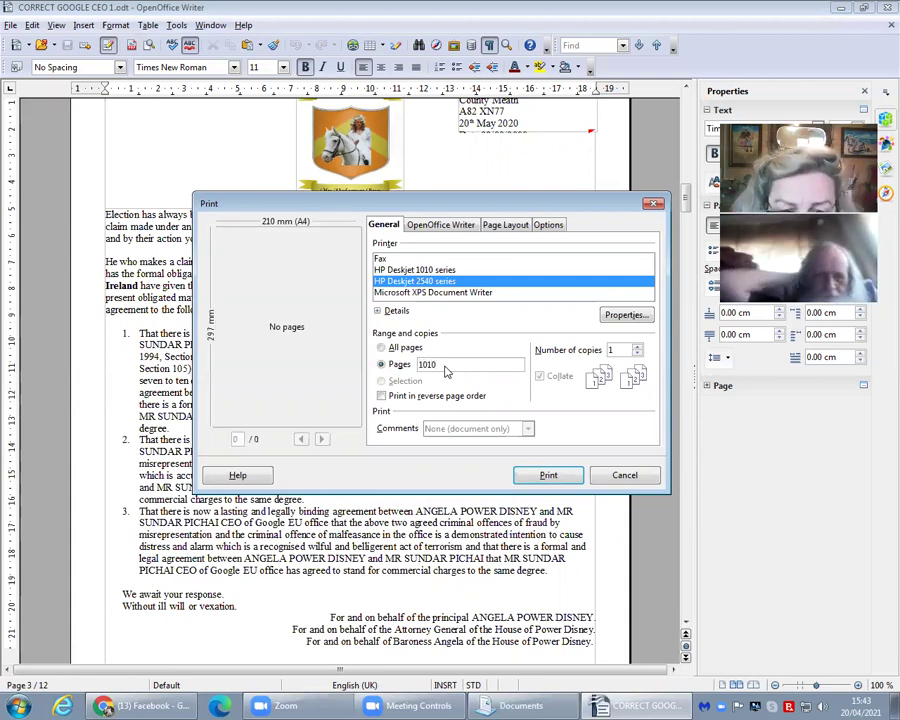
pyautogui.press('BackSpace')
pyautogui.press('BackSpace')
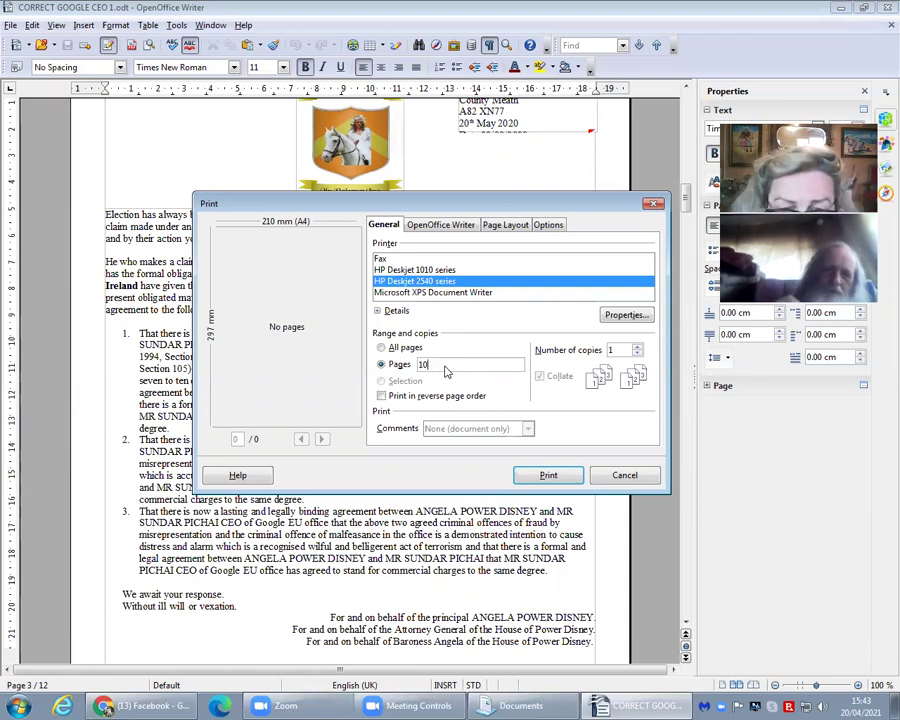
pyautogui.click(545, 476)
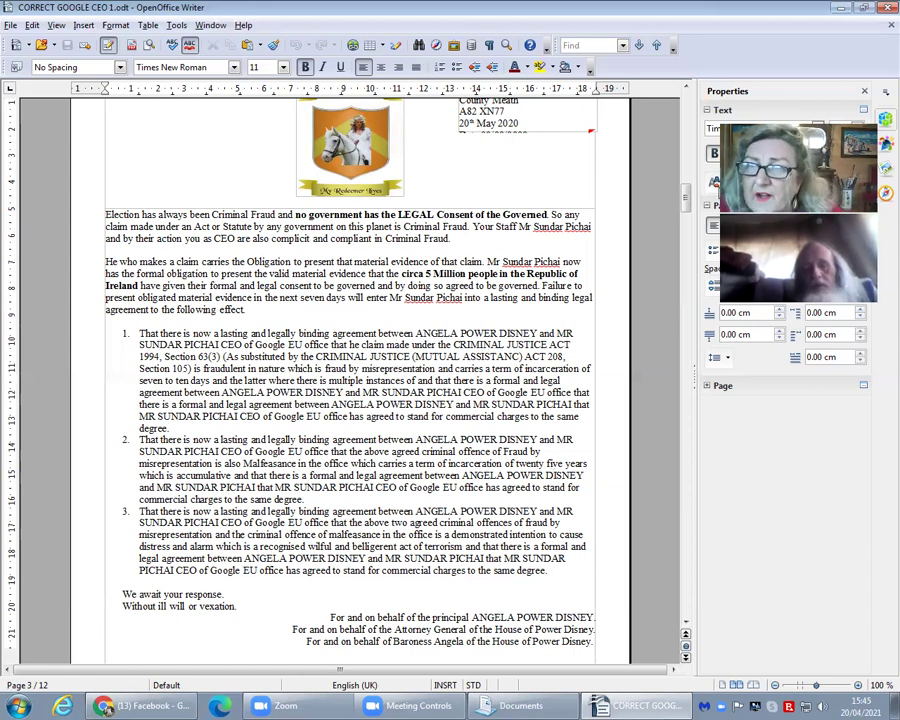
# Open the one marked CORRECT of the letters to the Kells Garda detective from the Documents library and go to its beginning
pyautogui.click(840, 10)
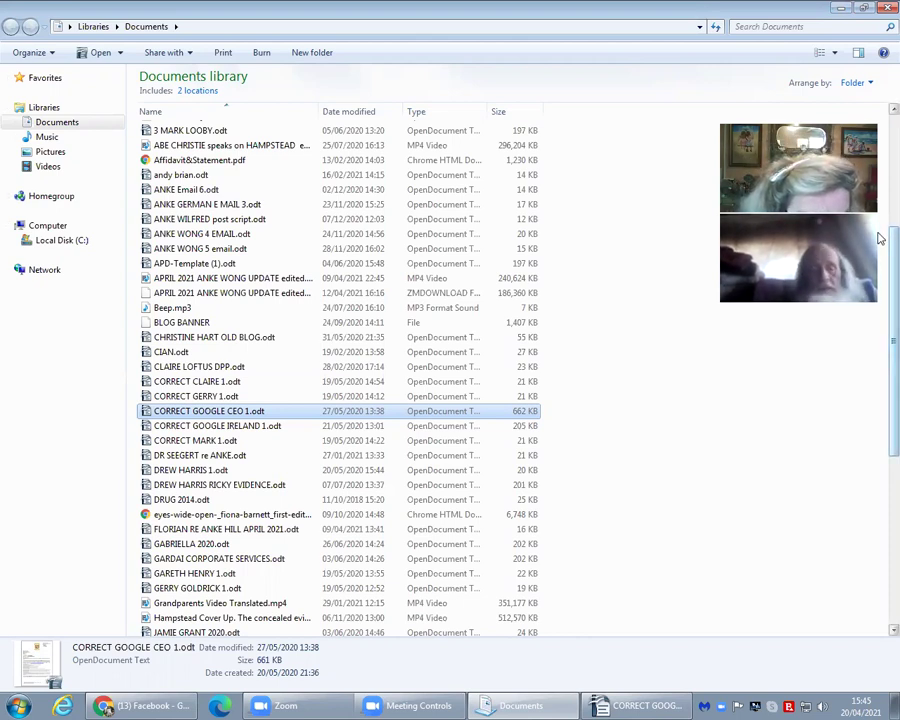
pyautogui.click(228, 398)
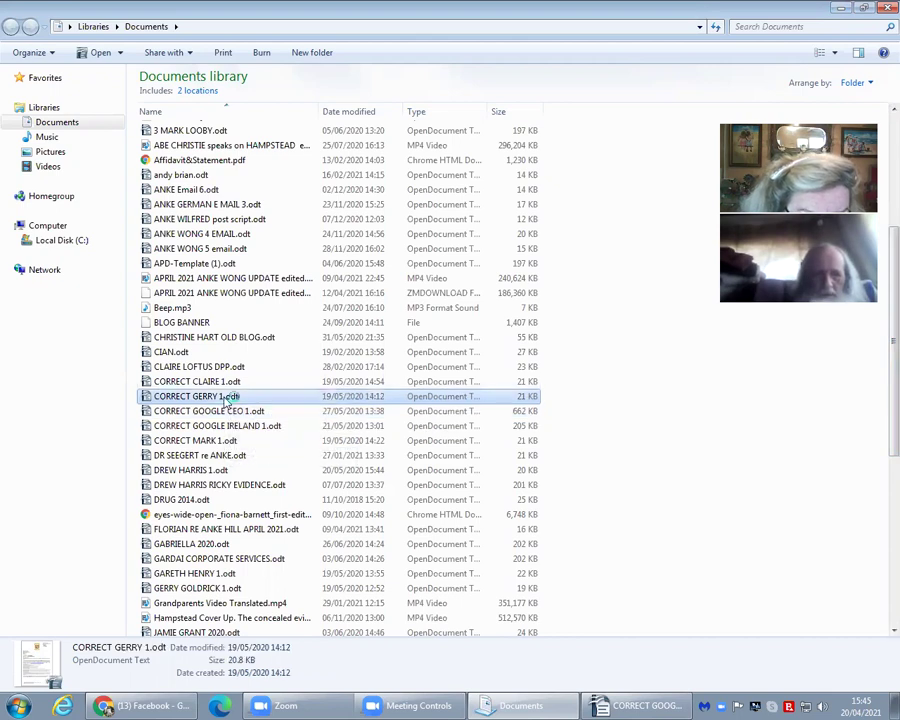
pyautogui.doubleClick(228, 398)
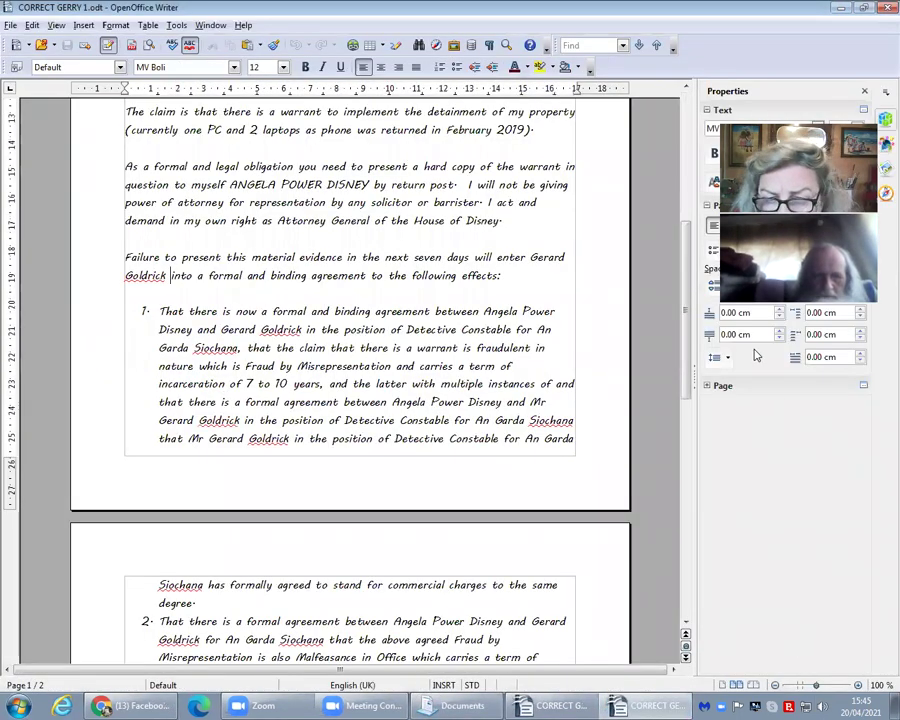
pyautogui.moveTo(685, 352); pyautogui.dragTo(699, 22)
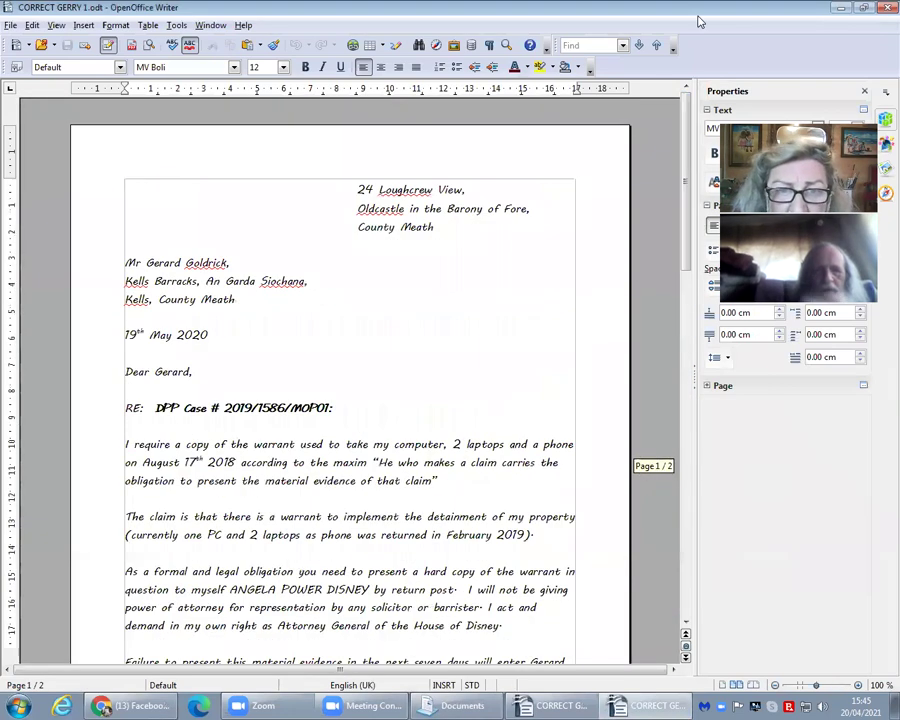
# Print all pages of the letter on the HP Deskjet 2540 series printer
pyautogui.click(10, 25)
pyautogui.click(36, 364)
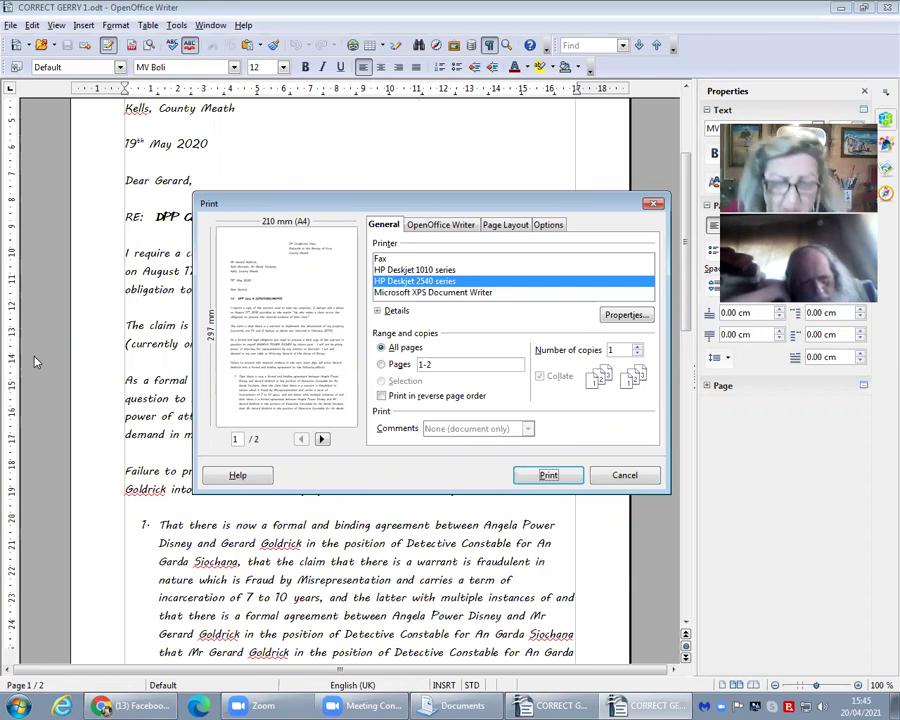
pyautogui.click(549, 477)
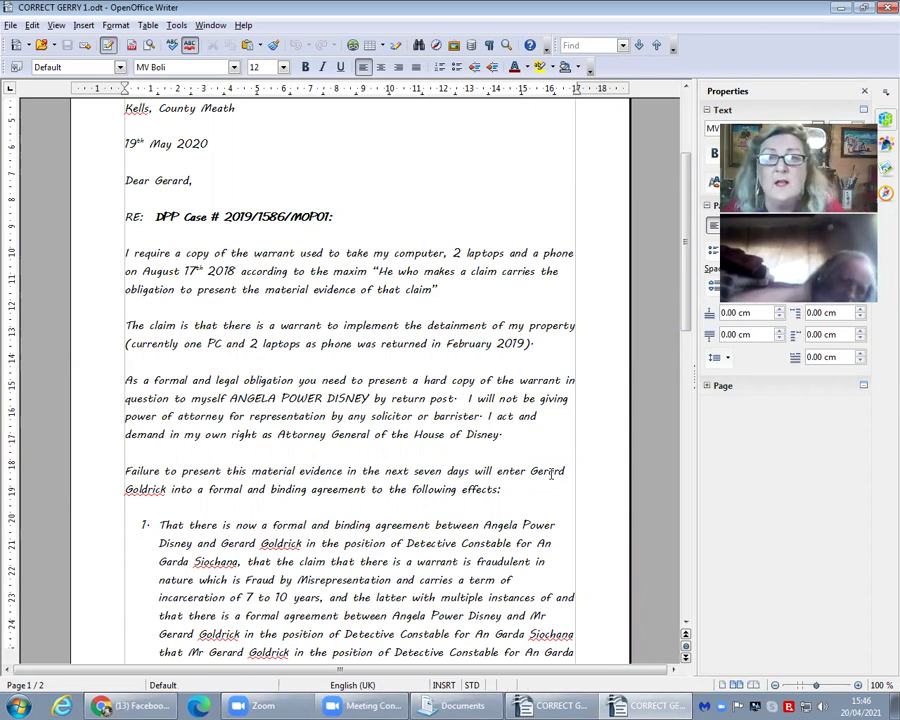
# Return to the Documents library, open the second letter to the Garda detective, and examine its first page
pyautogui.click(840, 8)
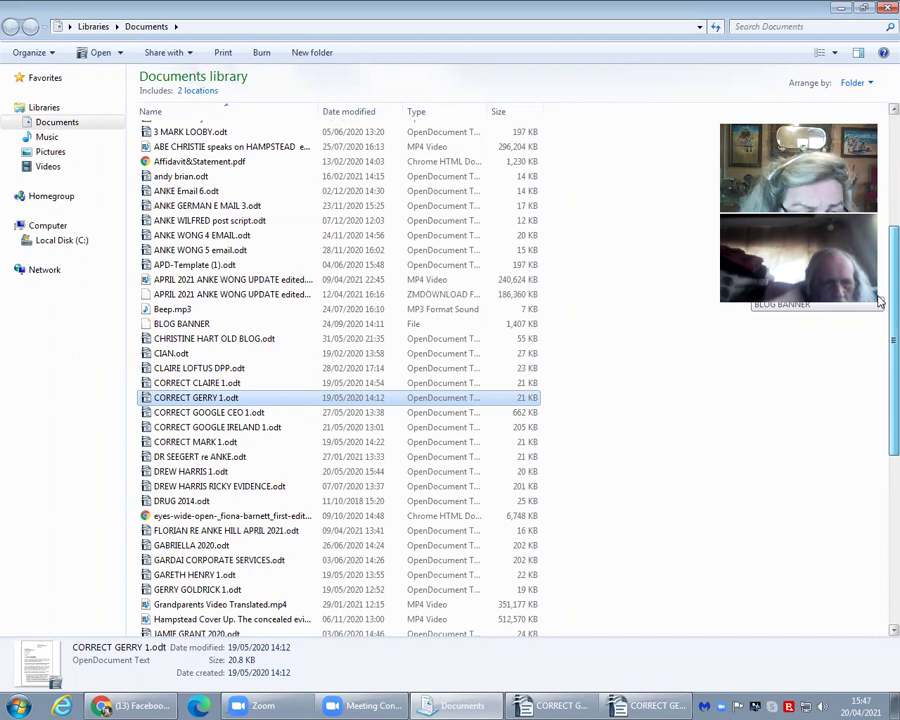
pyautogui.scroll(-1, 880, 308)
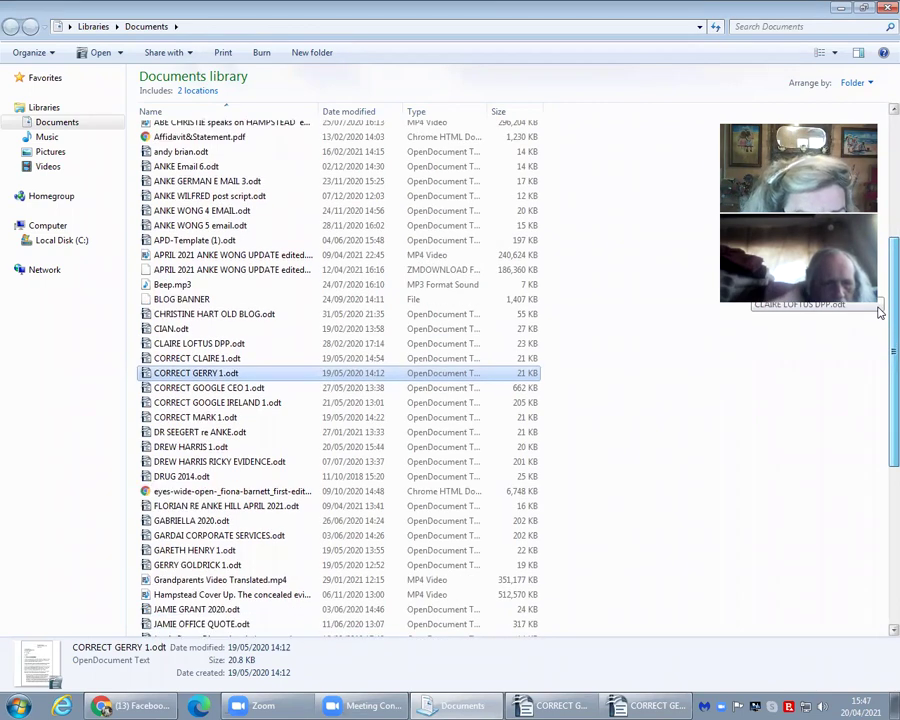
pyautogui.scroll(-1, 878, 312)
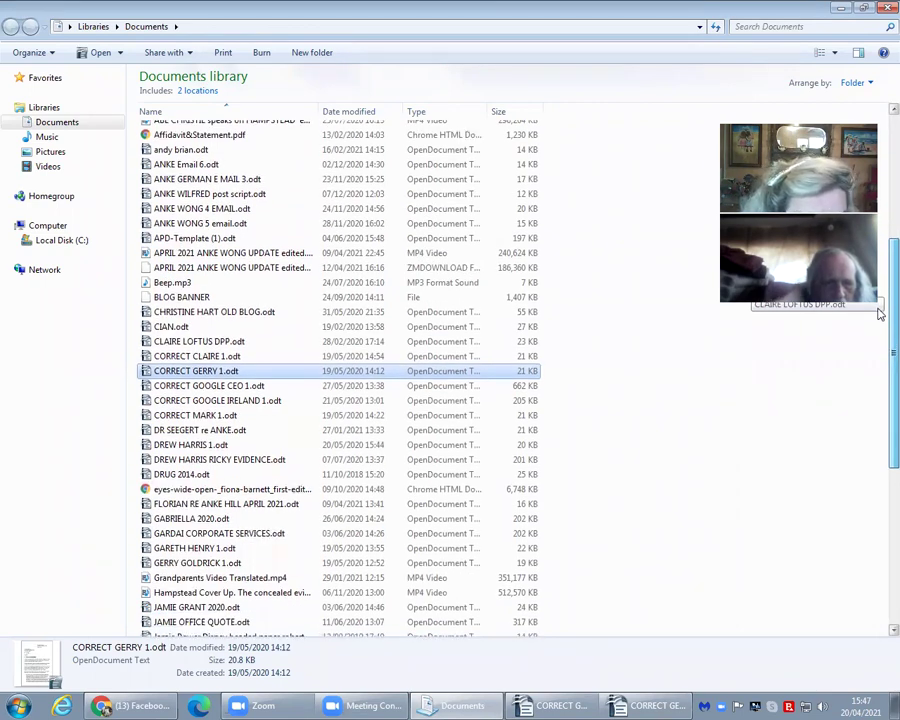
pyautogui.scroll(-2, 880, 338)
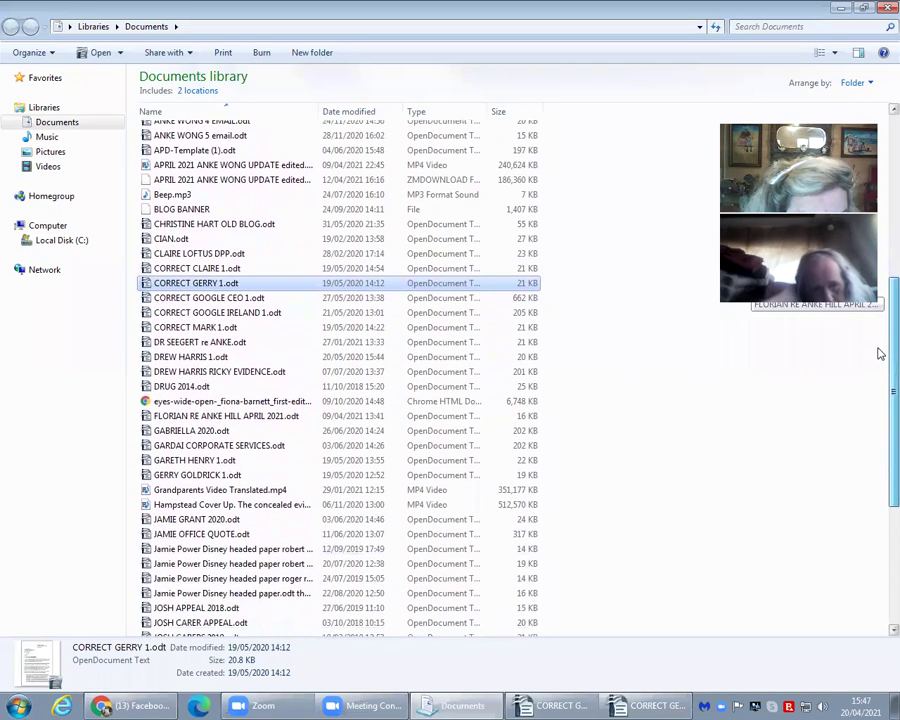
pyautogui.scroll(8, 879, 175)
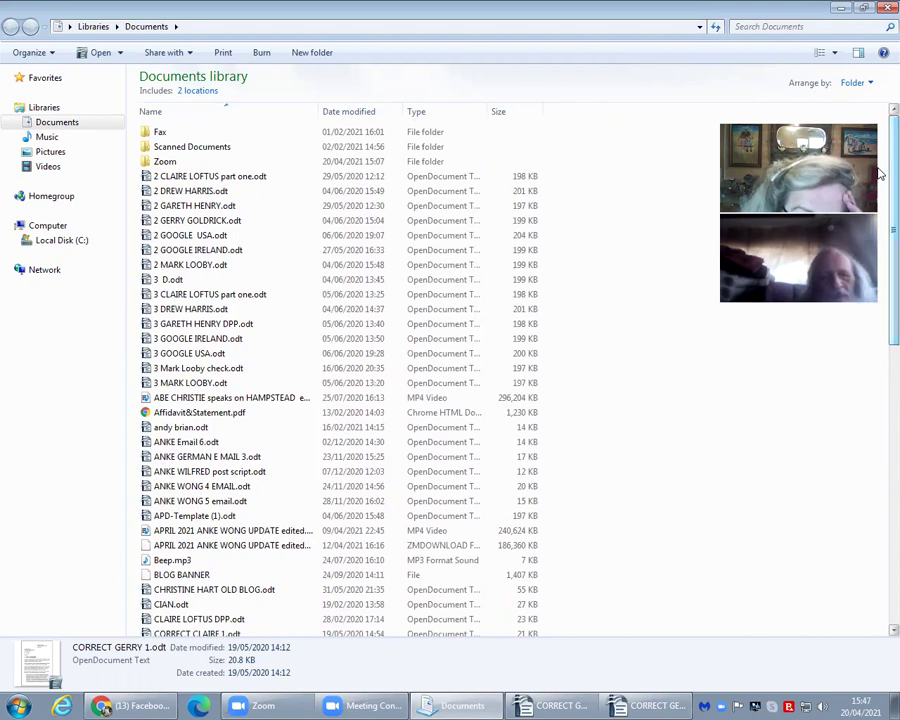
pyautogui.doubleClick(277, 222)
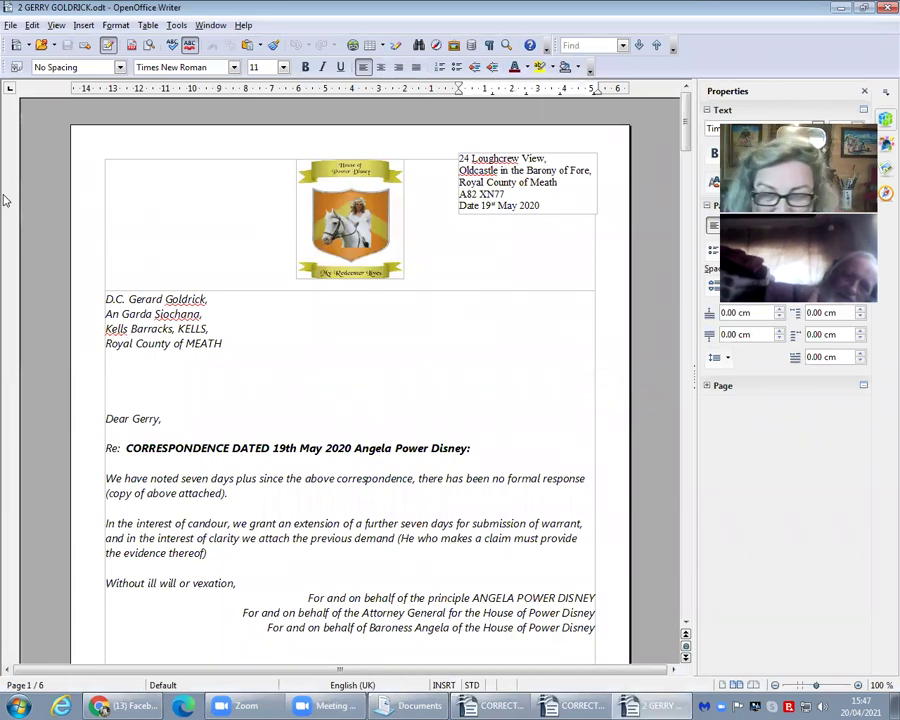
pyautogui.moveTo(685, 125)
pyautogui.mouseDown()
pyautogui.moveTo(686, 277)
pyautogui.moveTo(633, 613)
pyautogui.moveTo(715, 342)
pyautogui.moveTo(689, 80)
pyautogui.mouseUp()
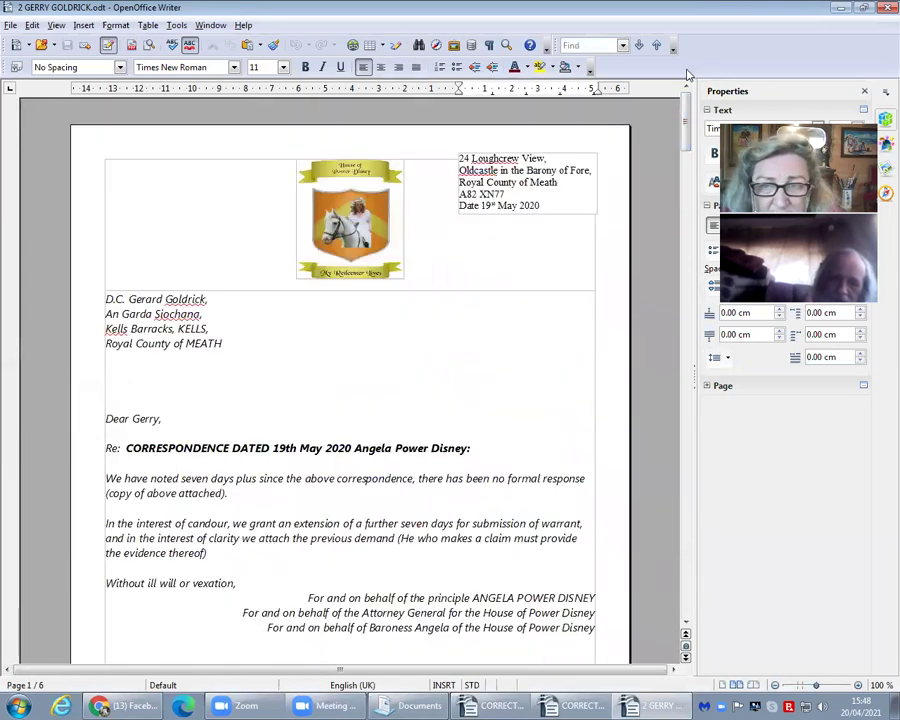
pyautogui.moveTo(686, 122); pyautogui.dragTo(658, 91)
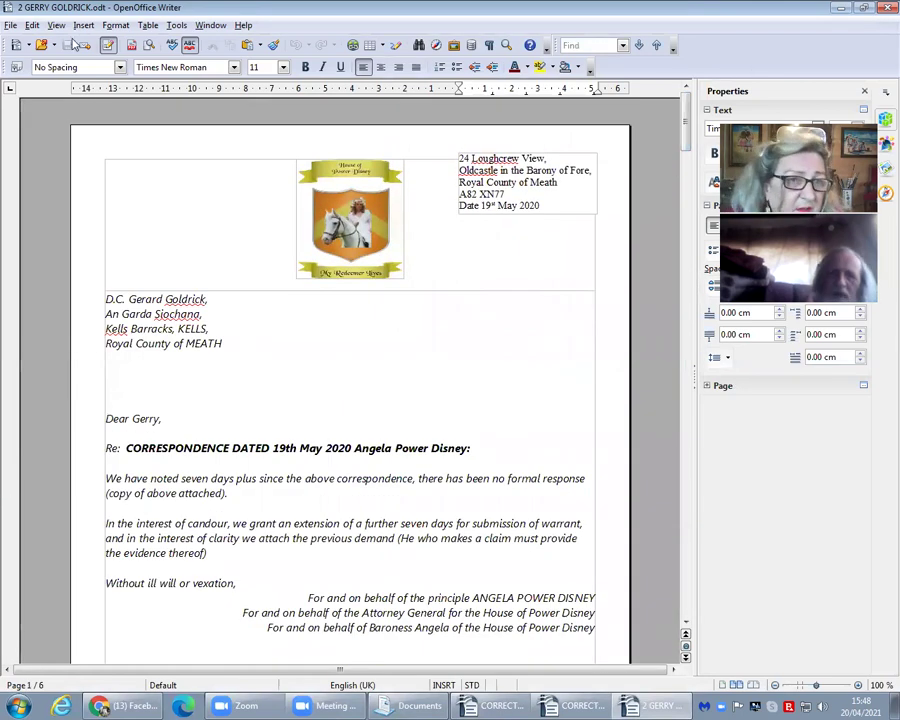
pyautogui.click(10, 26)
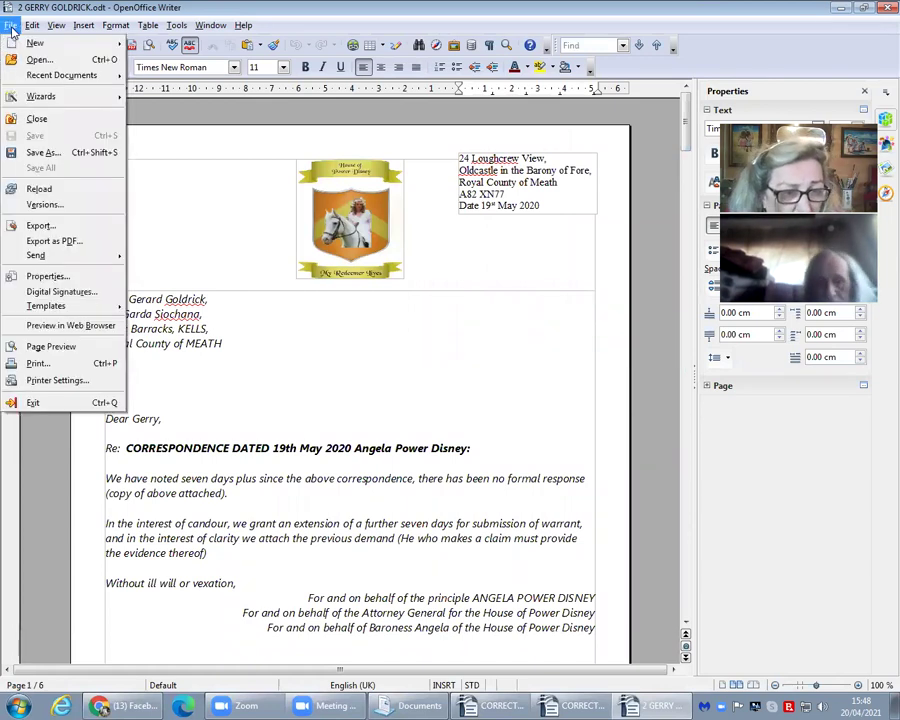
pyautogui.click(47, 364)
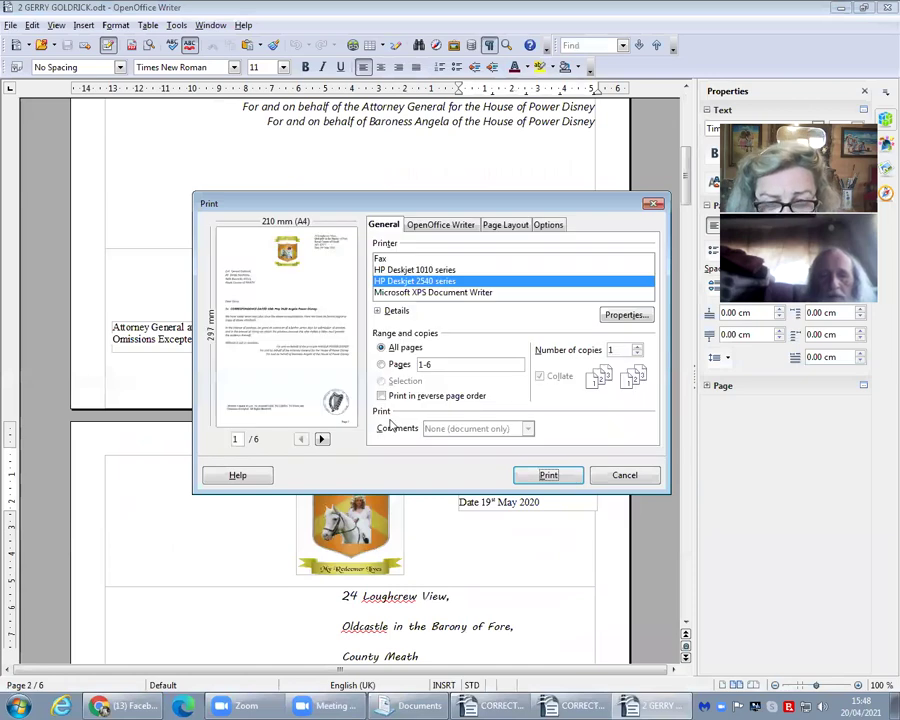
pyautogui.click(440, 367)
pyautogui.press('BackSpace')
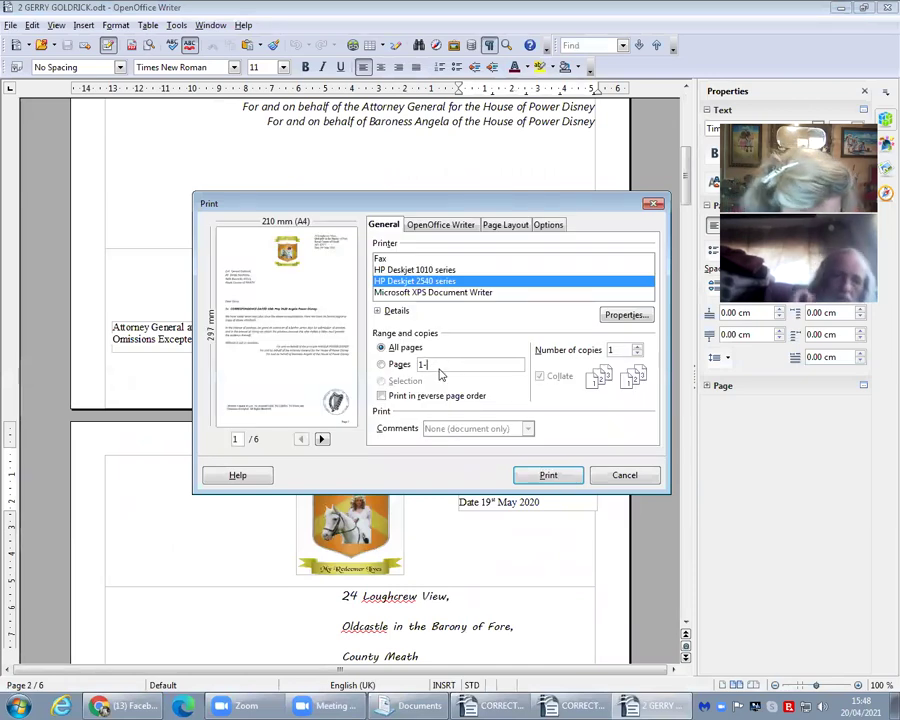
pyautogui.write('5')
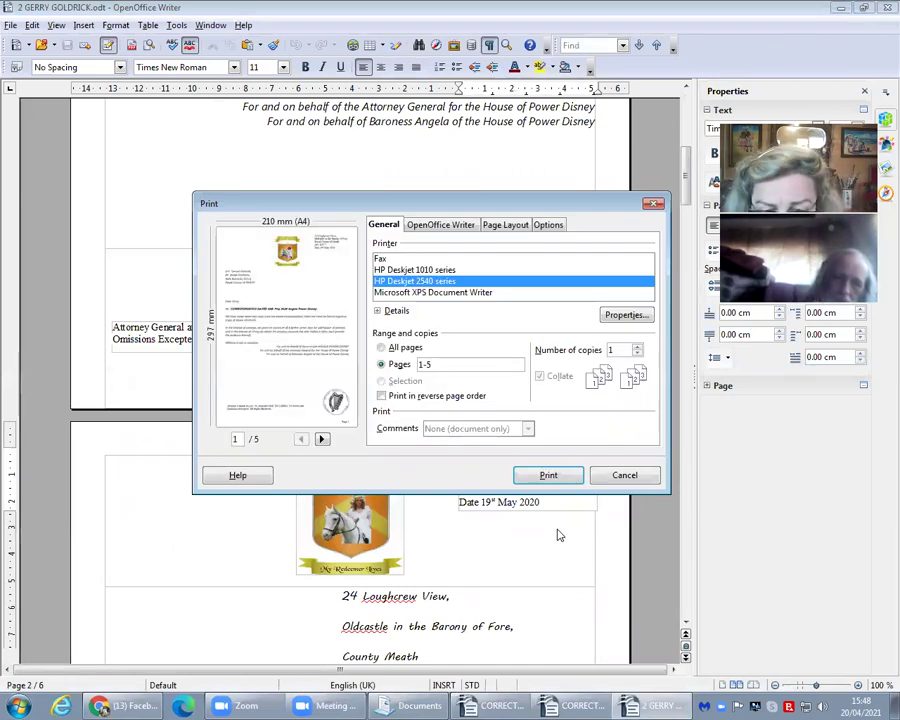
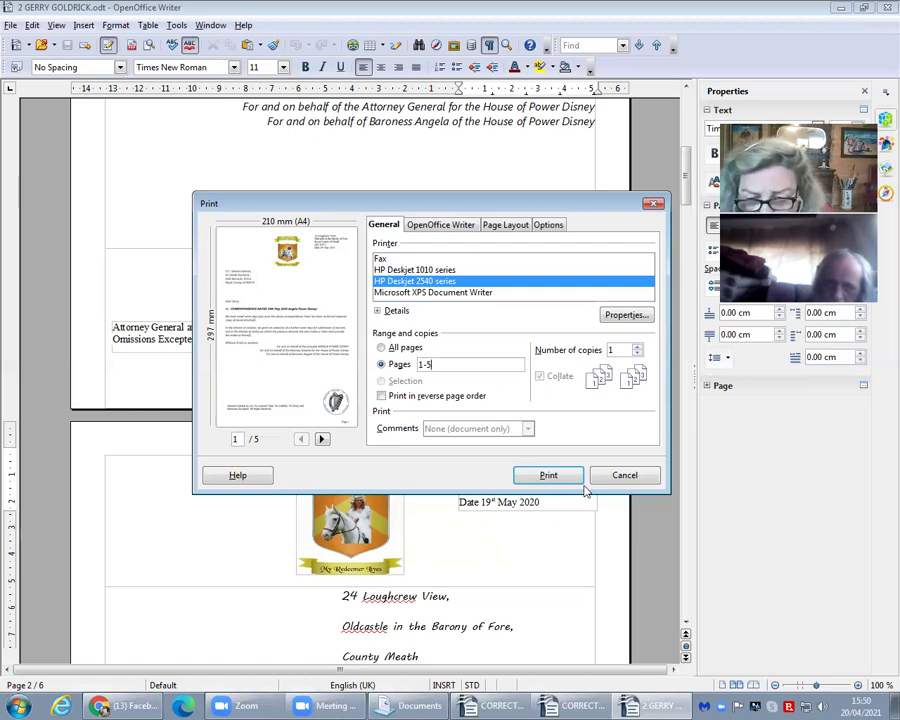
pyautogui.click(617, 479)
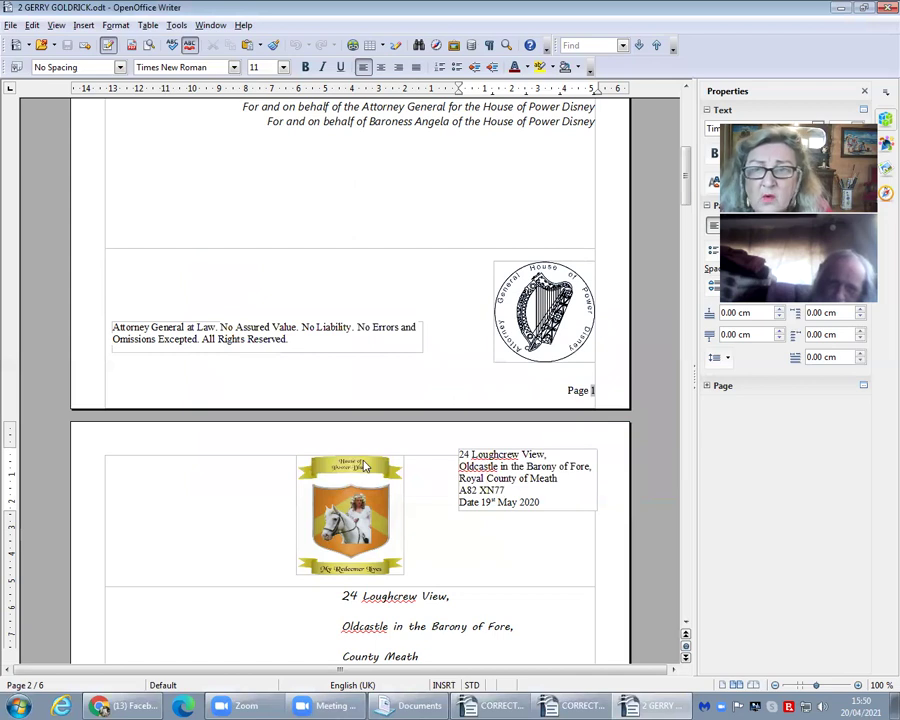
# Minimize the letter, Documents library and browser windows to reach the desktop, and move the floating video thumbnails up
pyautogui.click(840, 8)
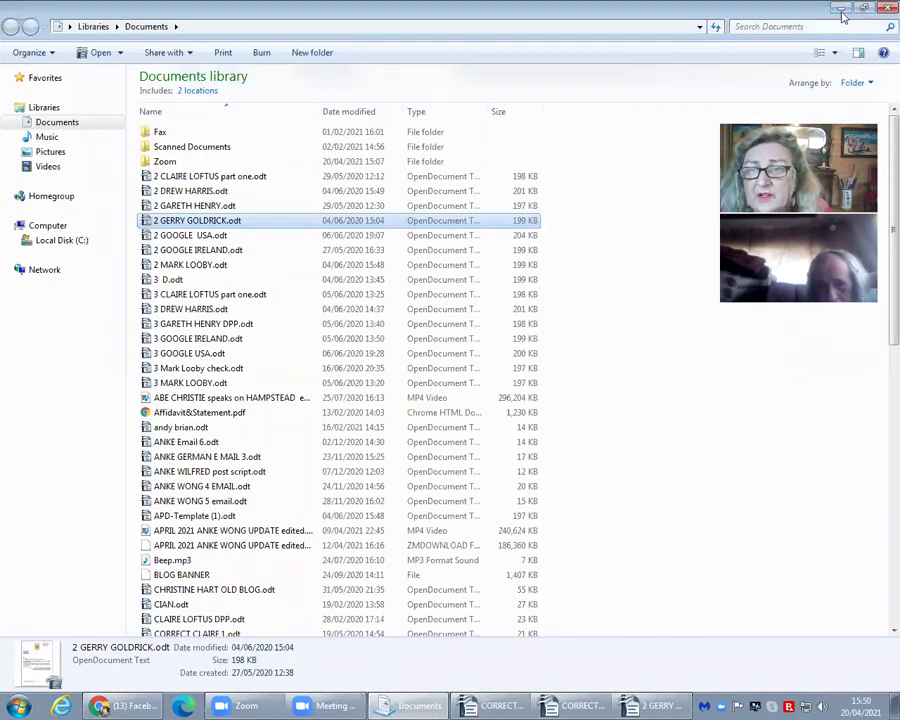
pyautogui.click(839, 8)
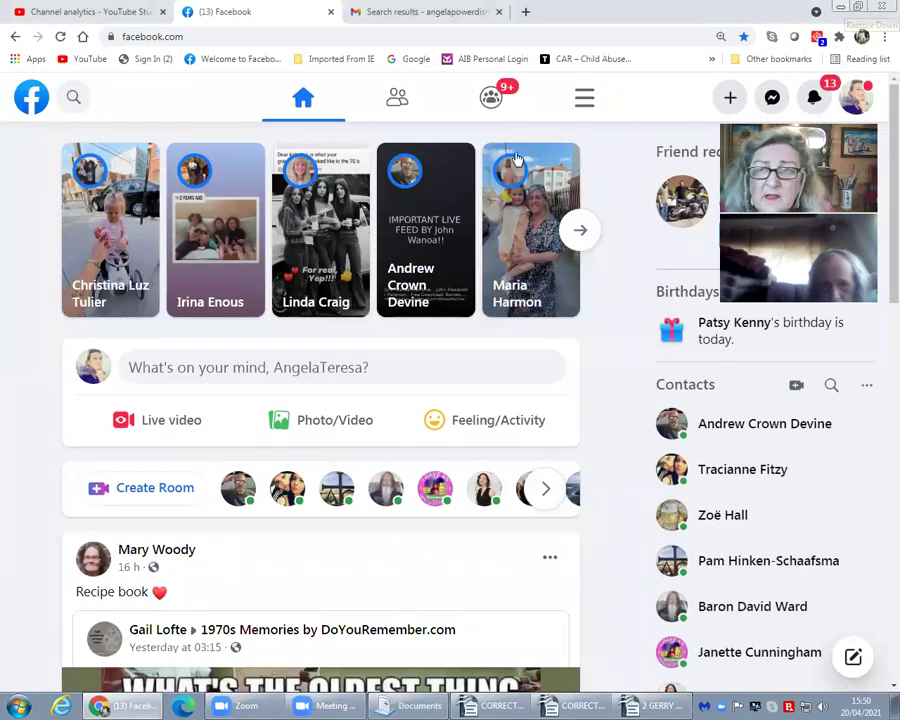
pyautogui.click(841, 8)
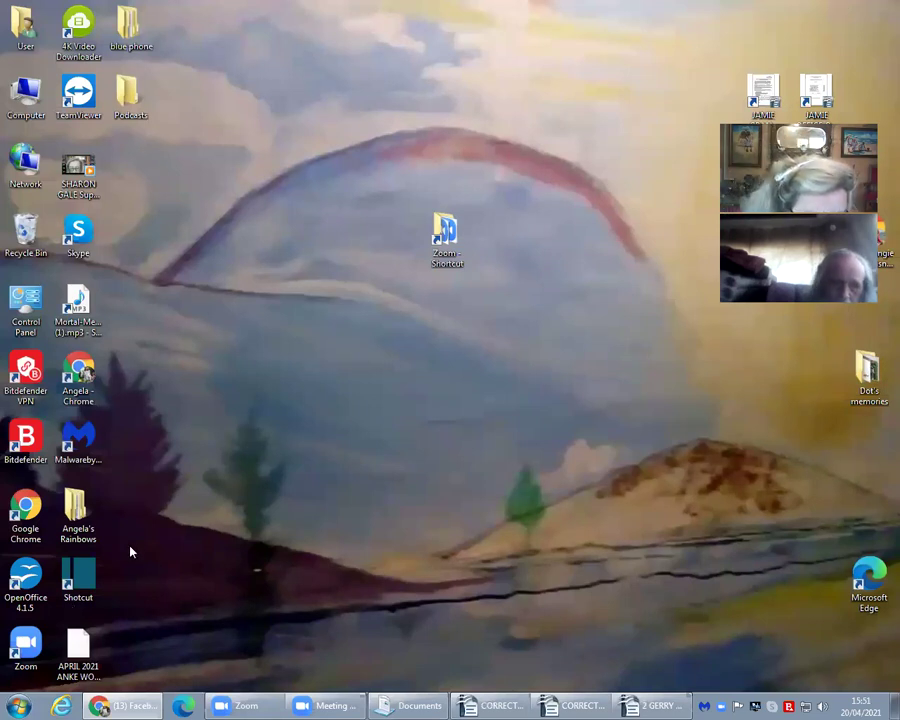
pyautogui.click(26, 580)
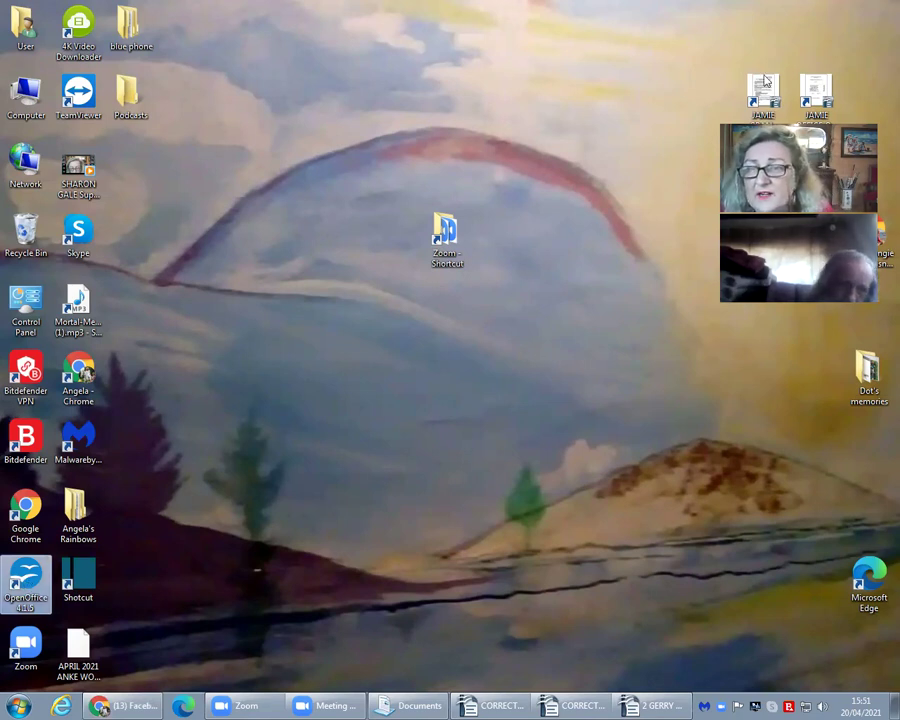
pyautogui.moveTo(760, 230); pyautogui.dragTo(771, 116)
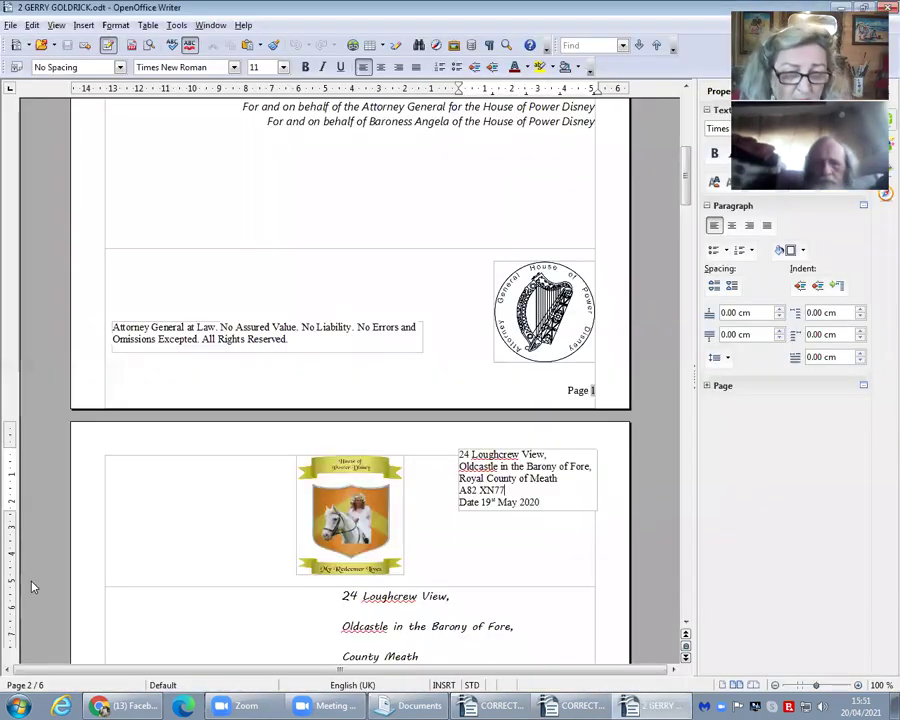
# Bring back and close the second letter to the Garda detective, and start OpenOffice from the desktop
pyautogui.doubleClick(30, 585)
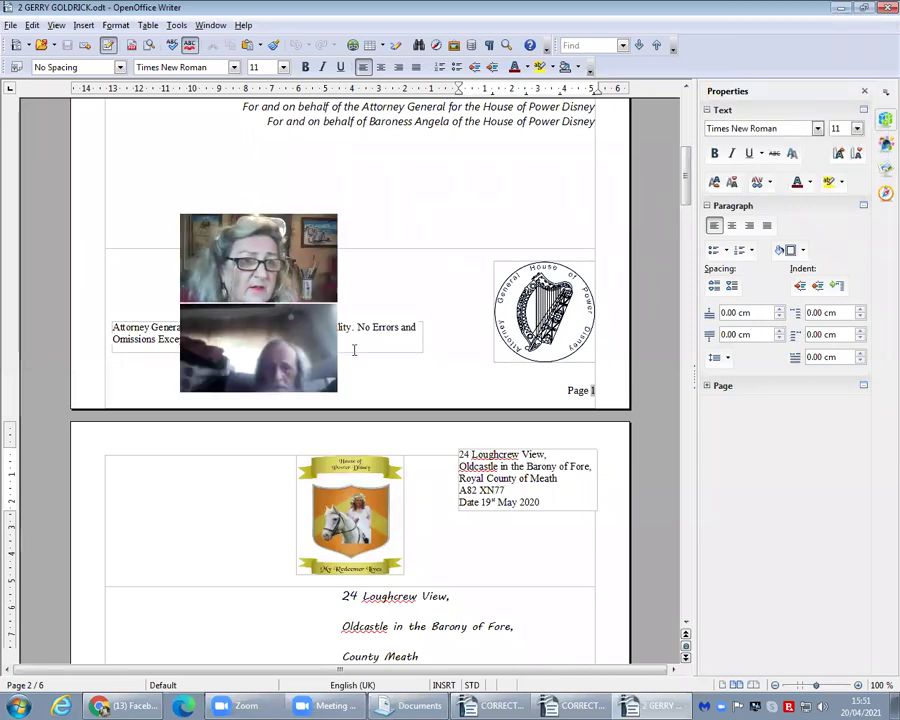
pyautogui.click(882, 8)
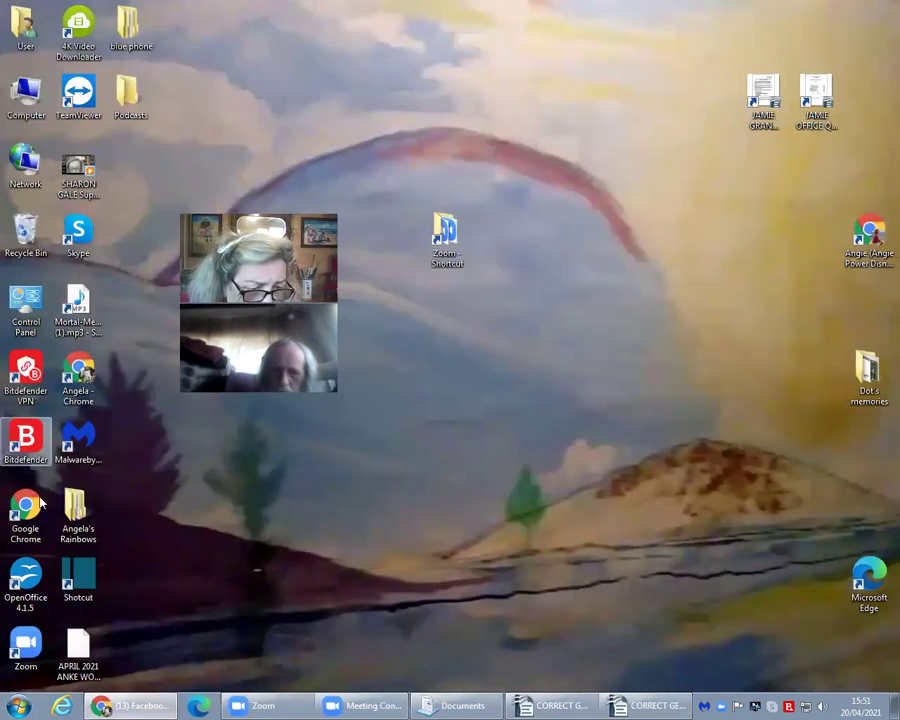
pyautogui.click(26, 585)
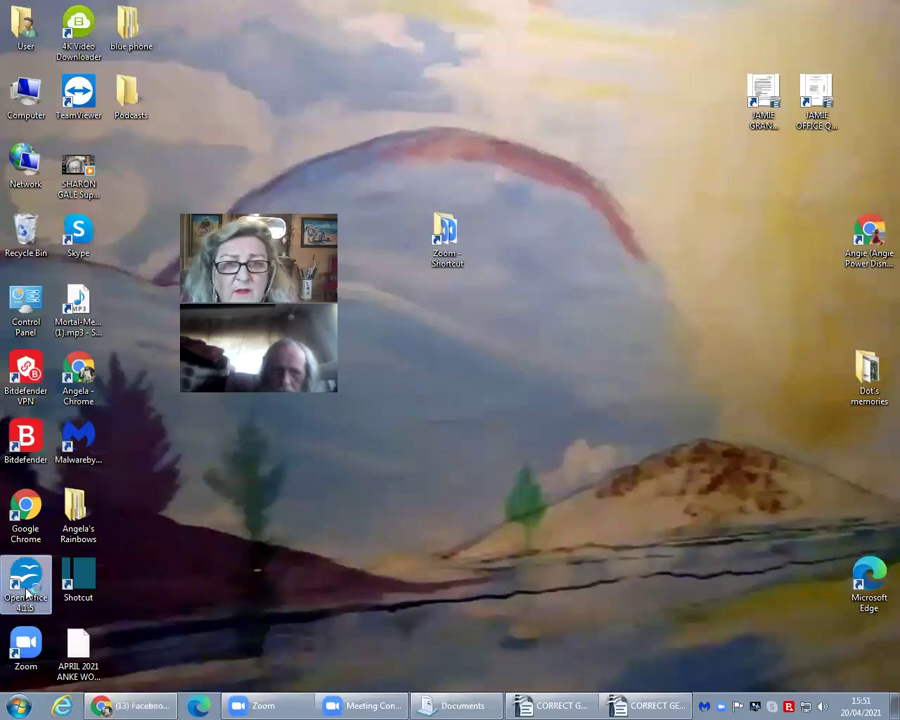
pyautogui.doubleClick(26, 588)
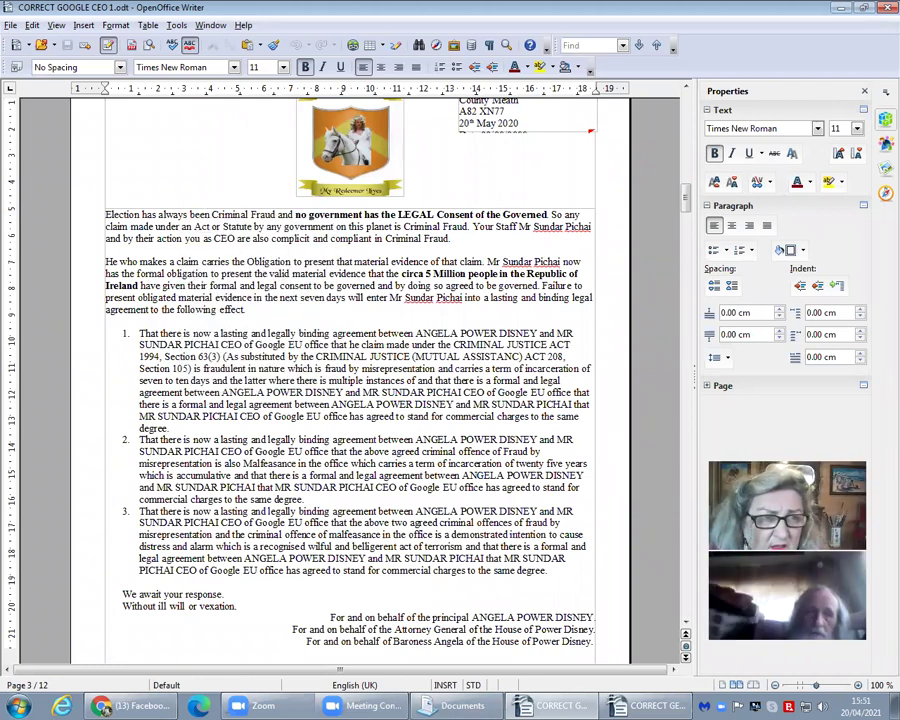
pyautogui.click(11, 25)
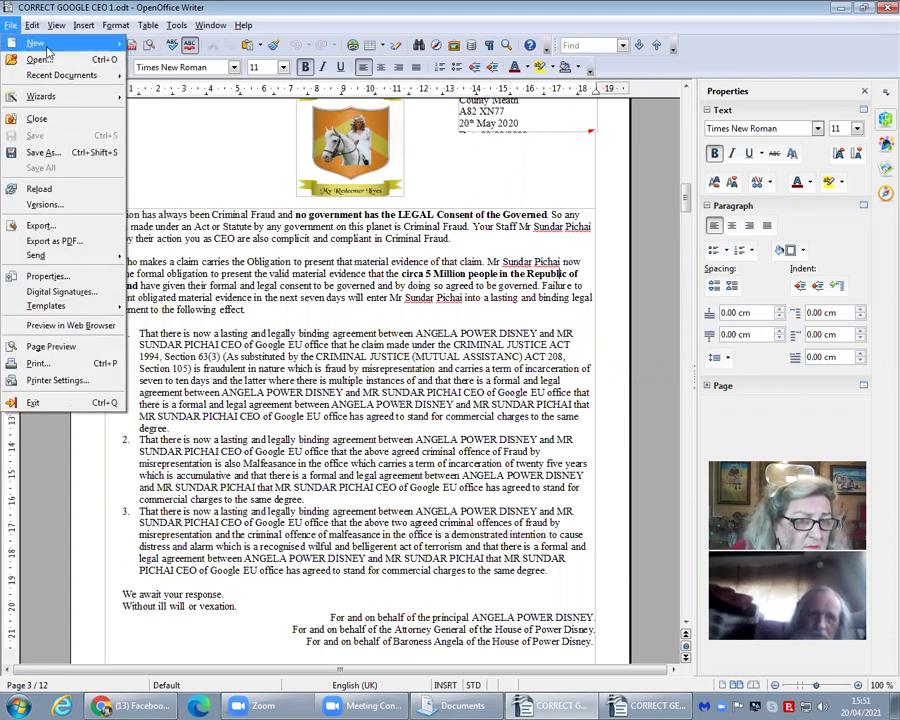
pyautogui.moveTo(47, 52)
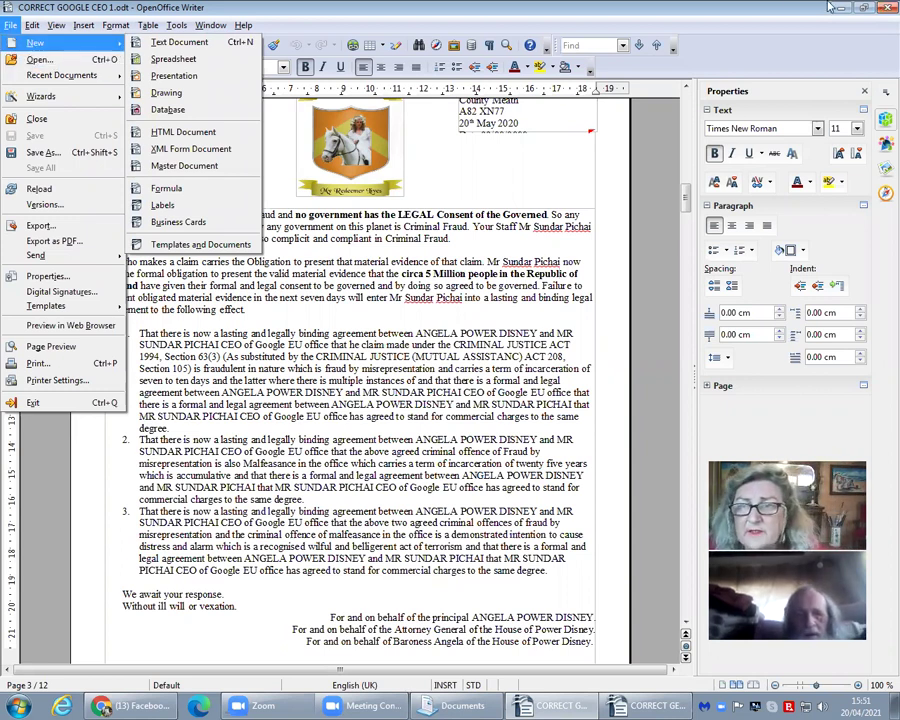
pyautogui.press('Escape')
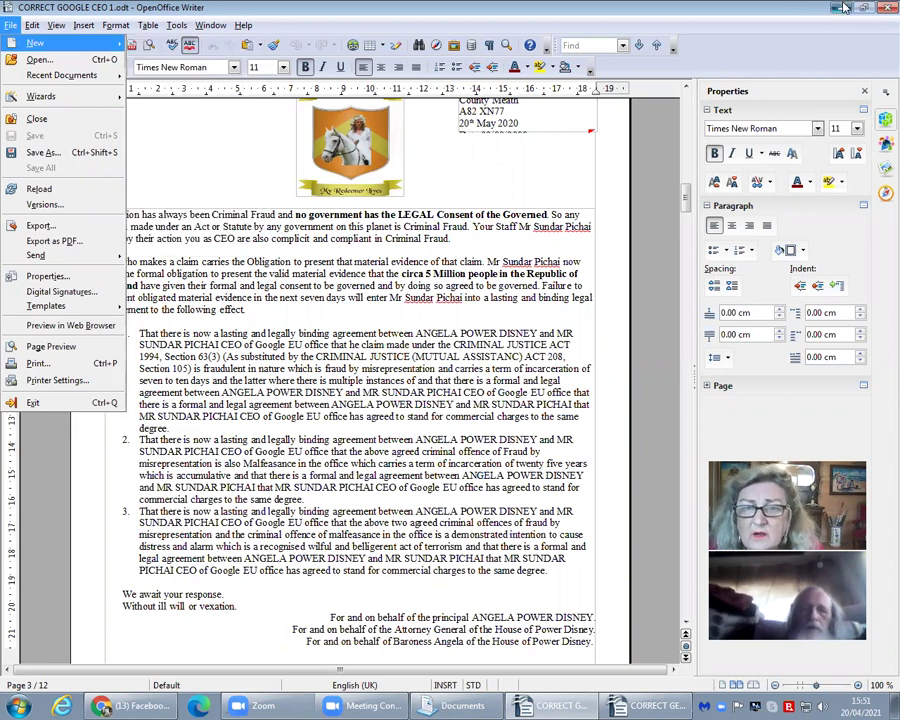
pyautogui.click(840, 8)
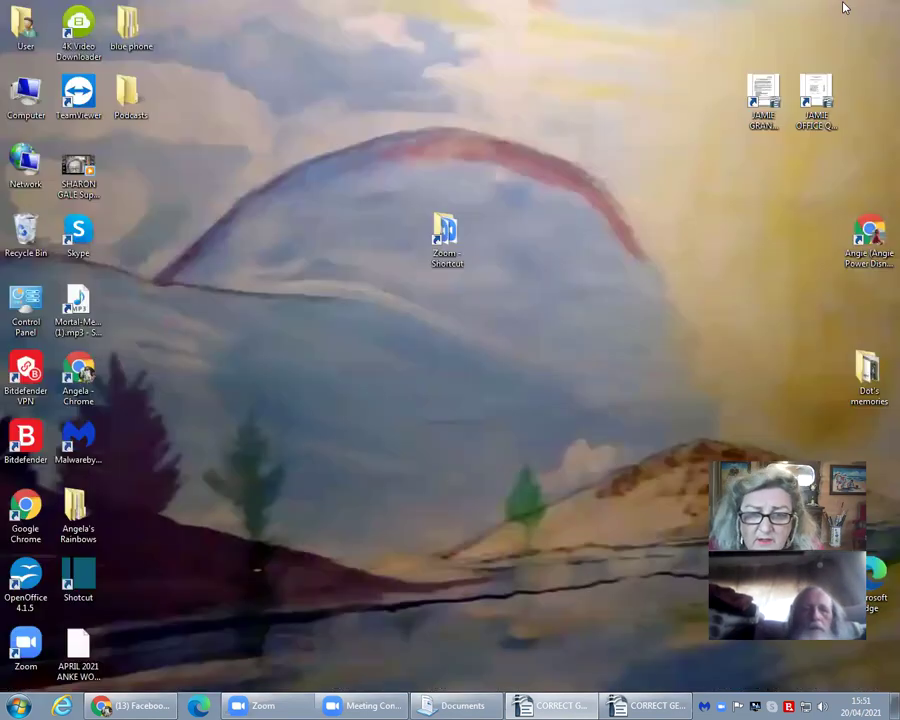
# Show the Documents library in a maximized window and open the document APD-Template (1).odt
pyautogui.click(8, 705)
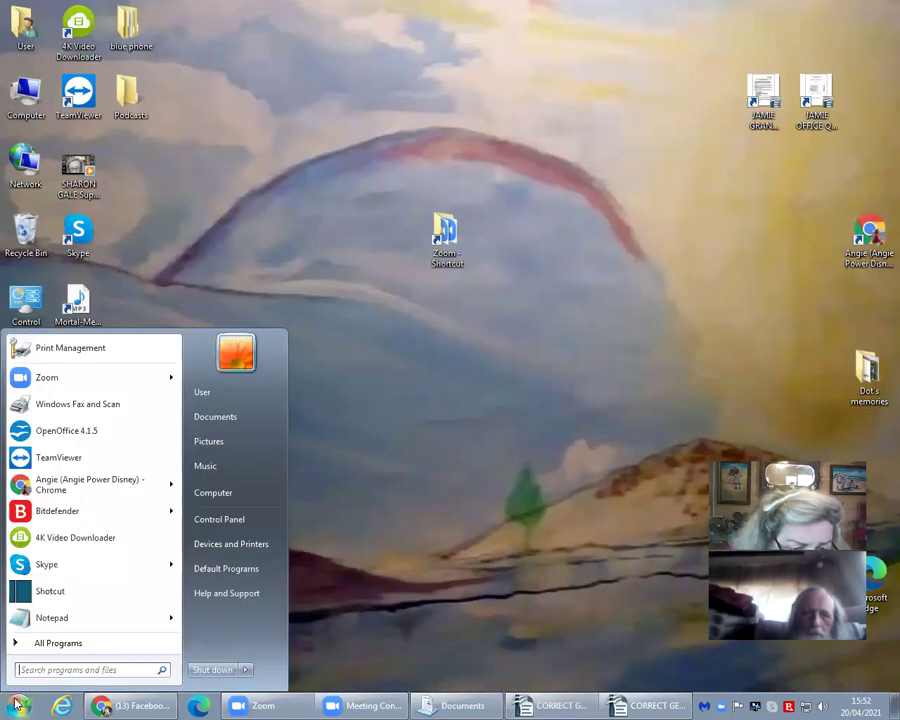
pyautogui.click(229, 418)
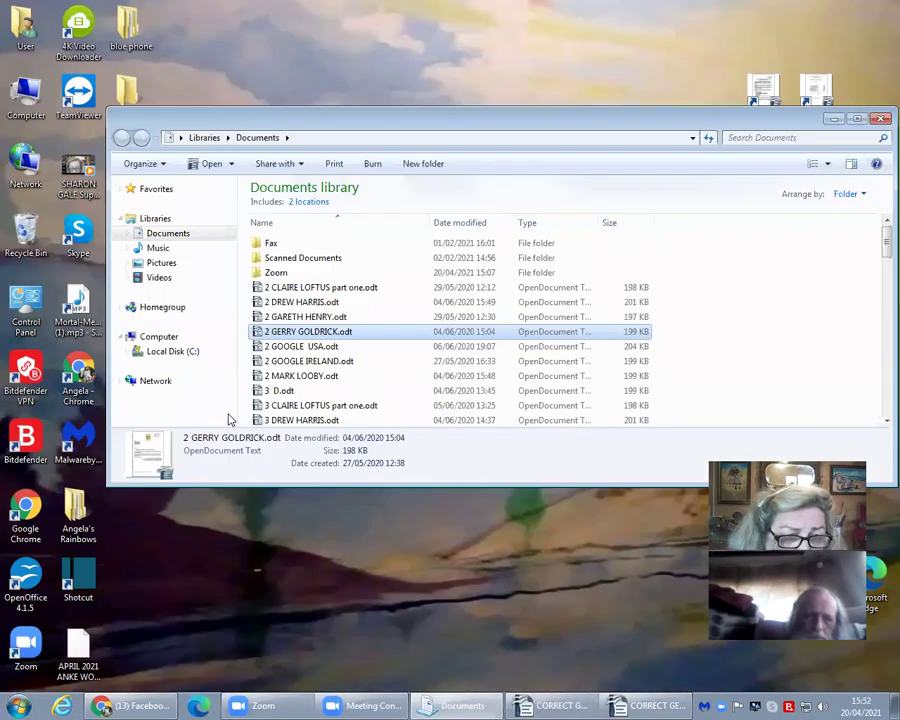
pyautogui.click(855, 119)
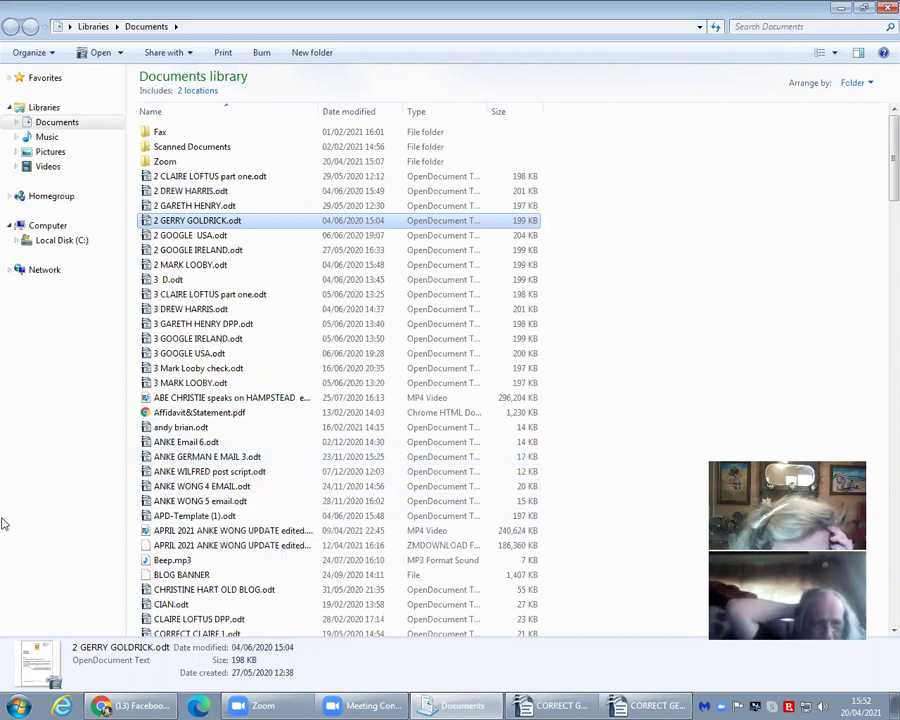
pyautogui.doubleClick(240, 518)
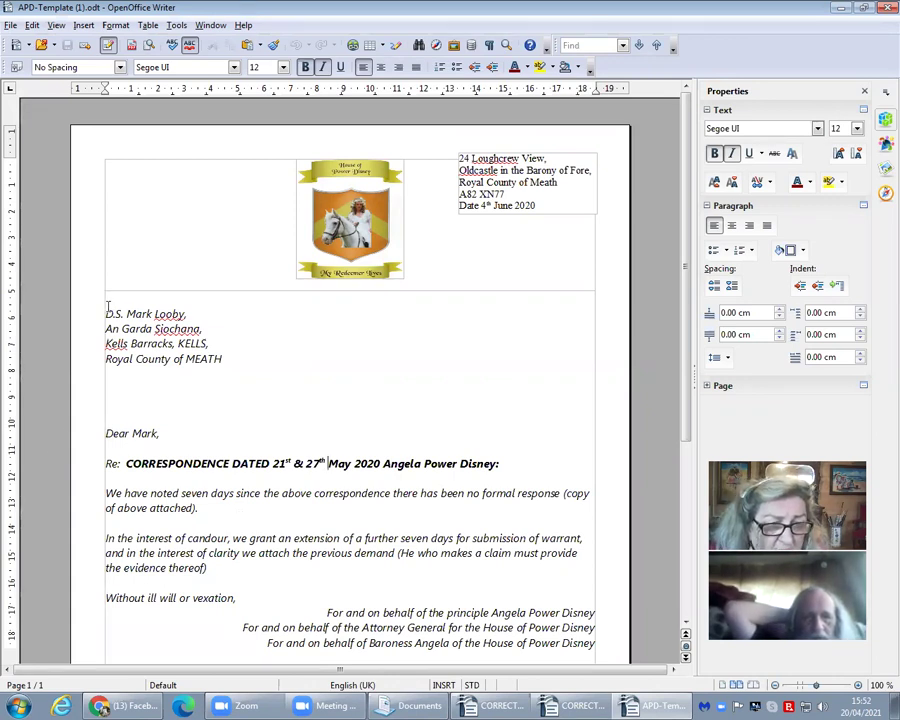
pyautogui.moveTo(107, 312); pyautogui.dragTo(294, 670)
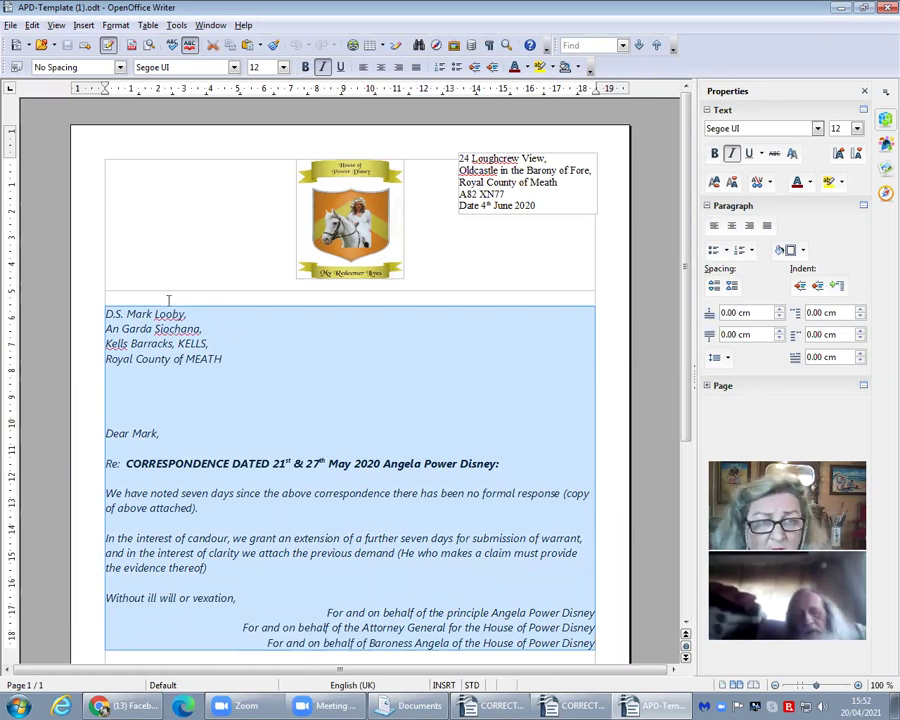
pyautogui.click(50, 183)
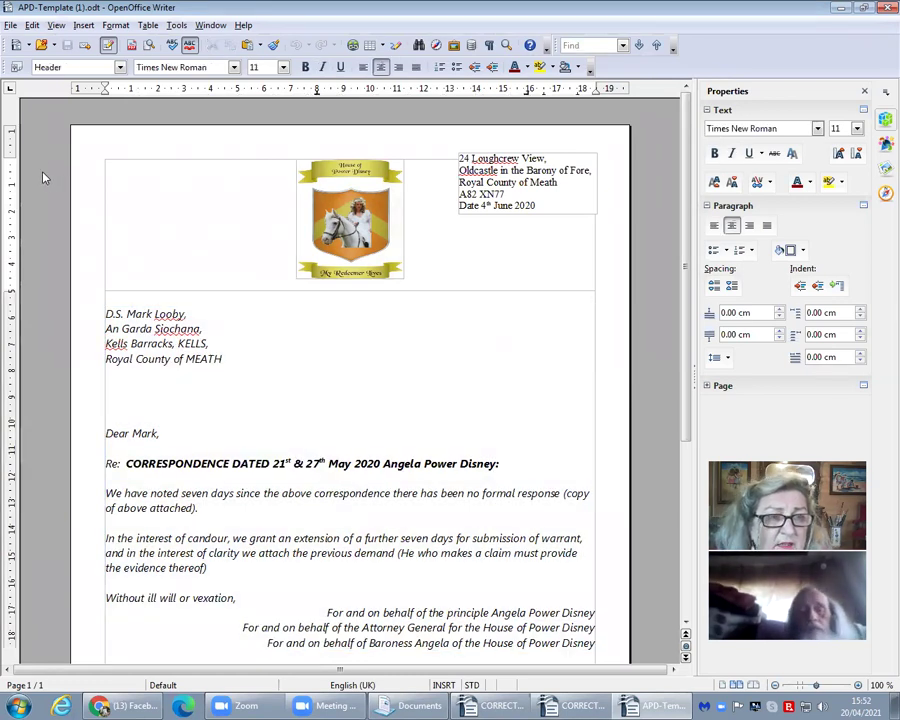
pyautogui.click(10, 25)
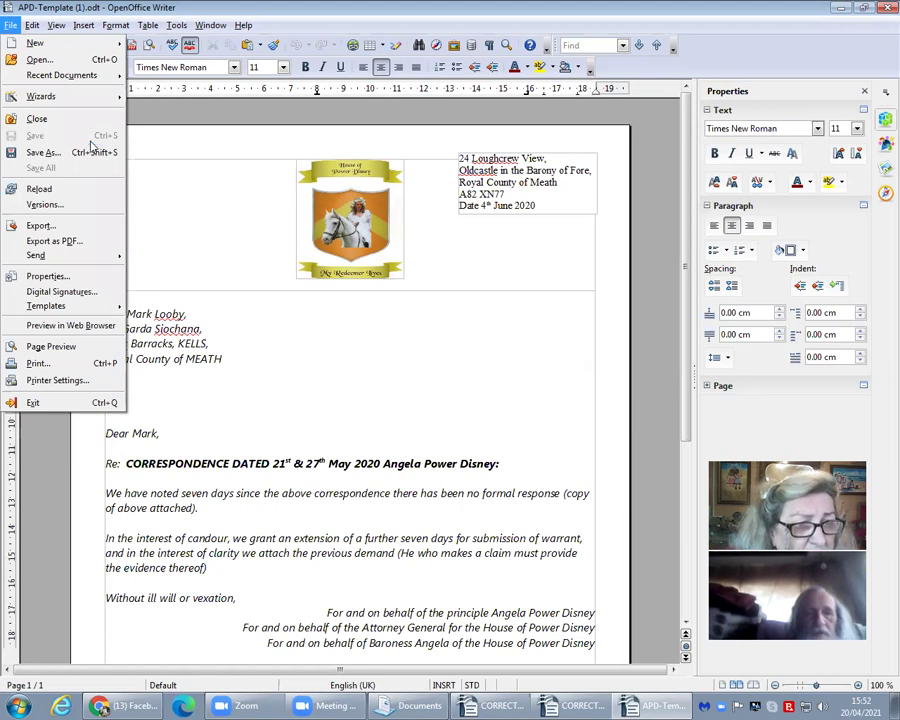
pyautogui.click(42, 152)
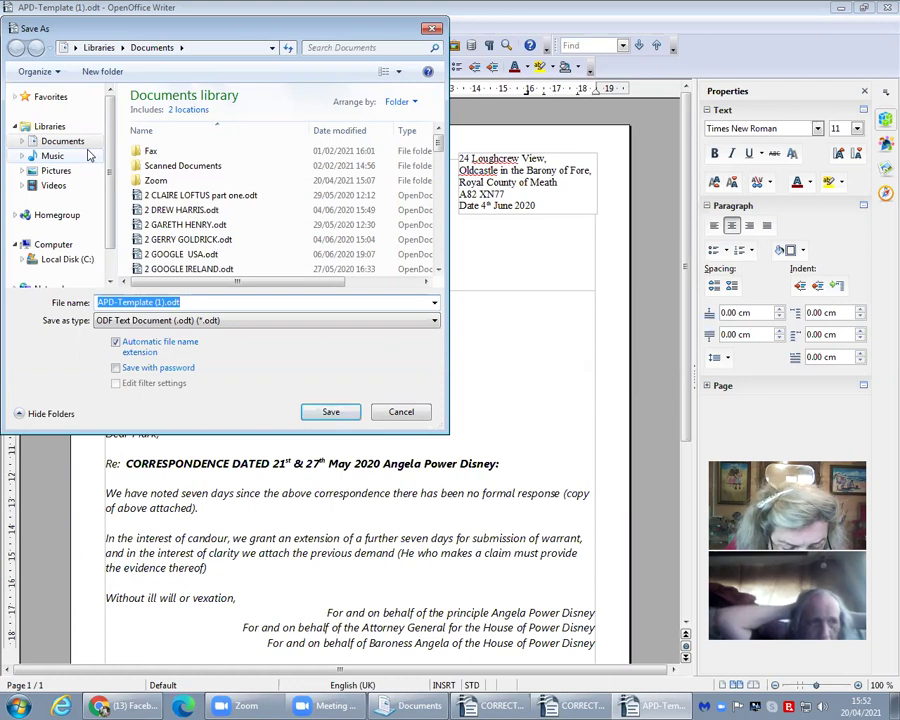
pyautogui.write('p')
pyautogui.press('BackSpace')
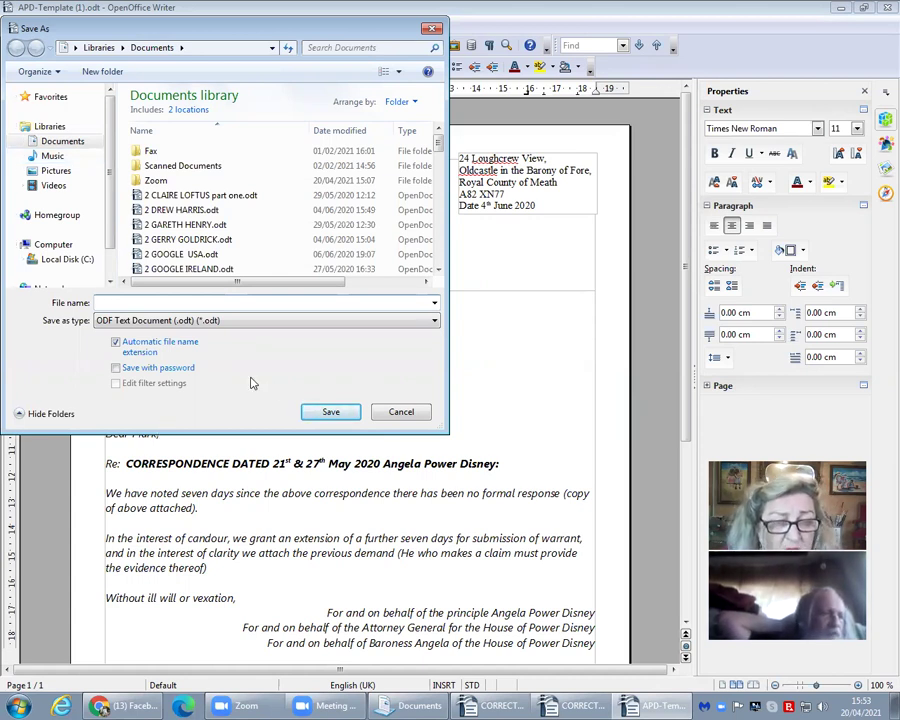
pyautogui.click(433, 30)
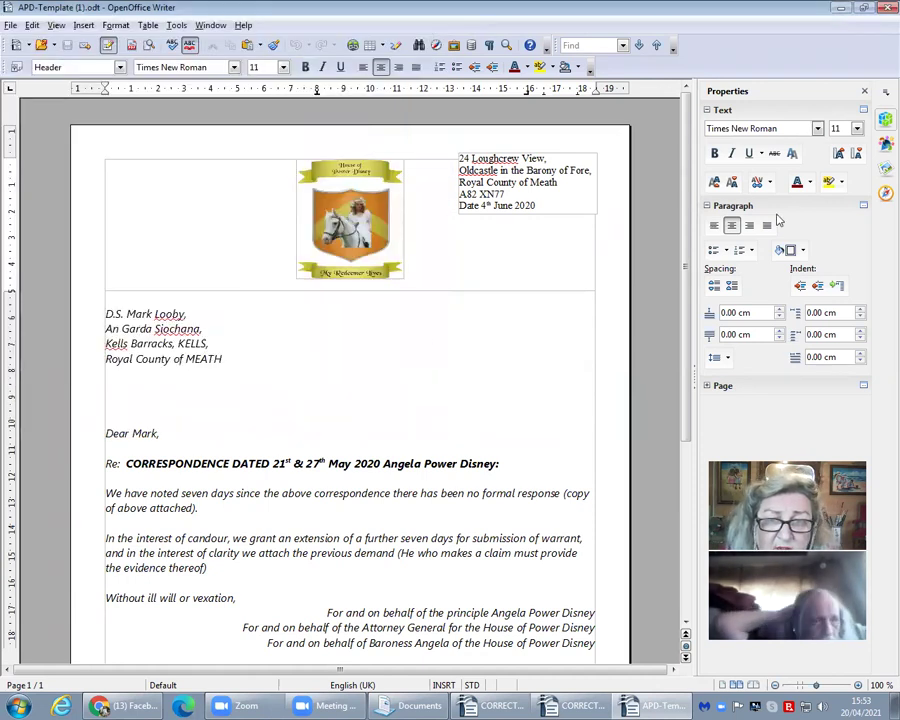